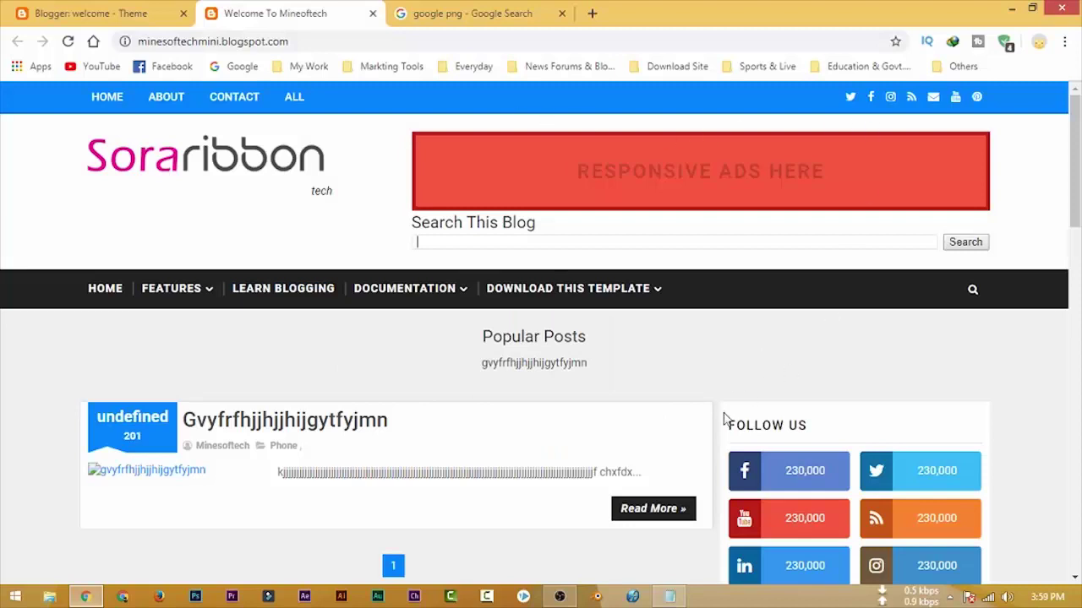
- Look over the blog's homepage from the header to the footer
scroll(414, 350, down, 10)
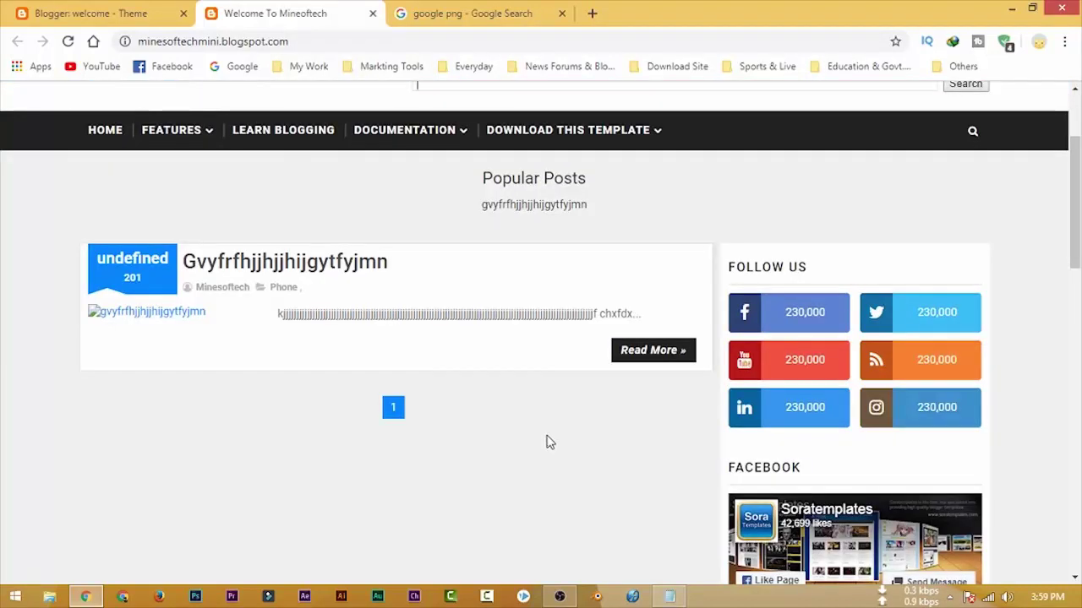
scroll(553, 453, down, 5)
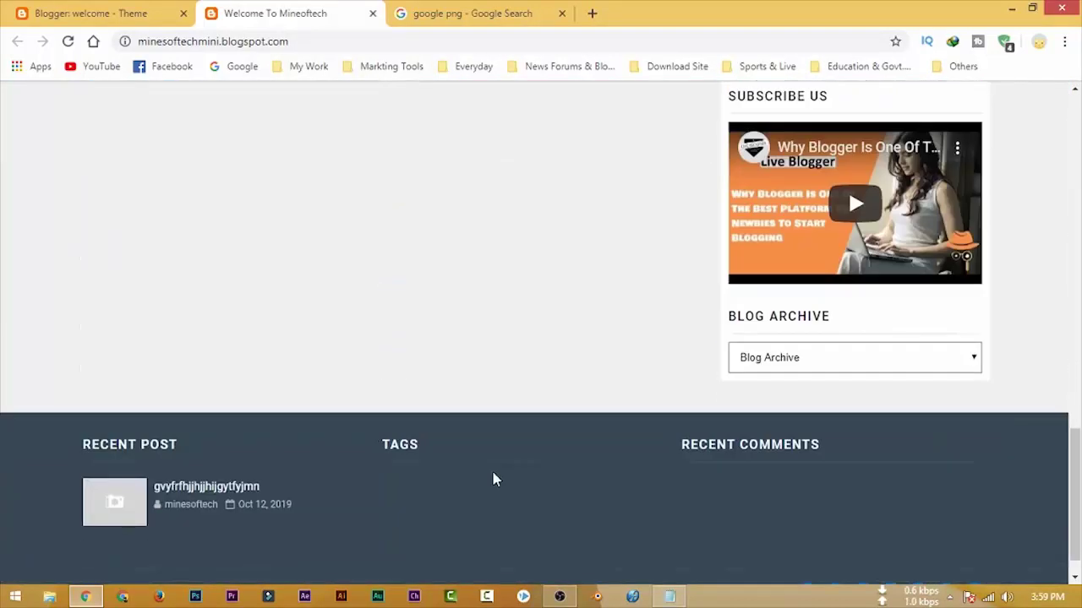
scroll(493, 478, up, 15)
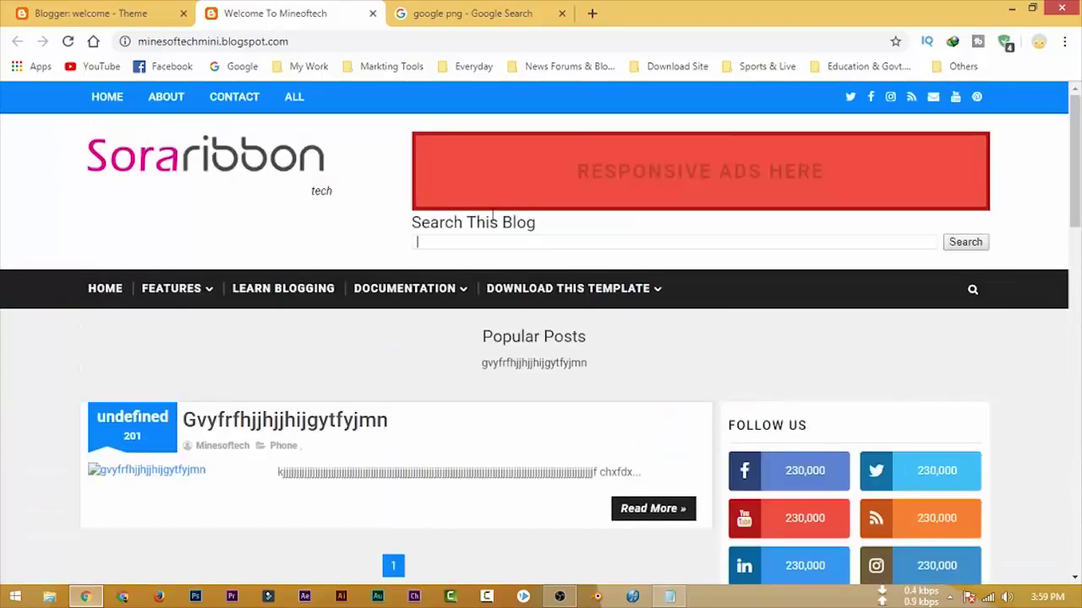
- Open the customization of the live blog theme from Blogger's Theme page
click(100, 17)
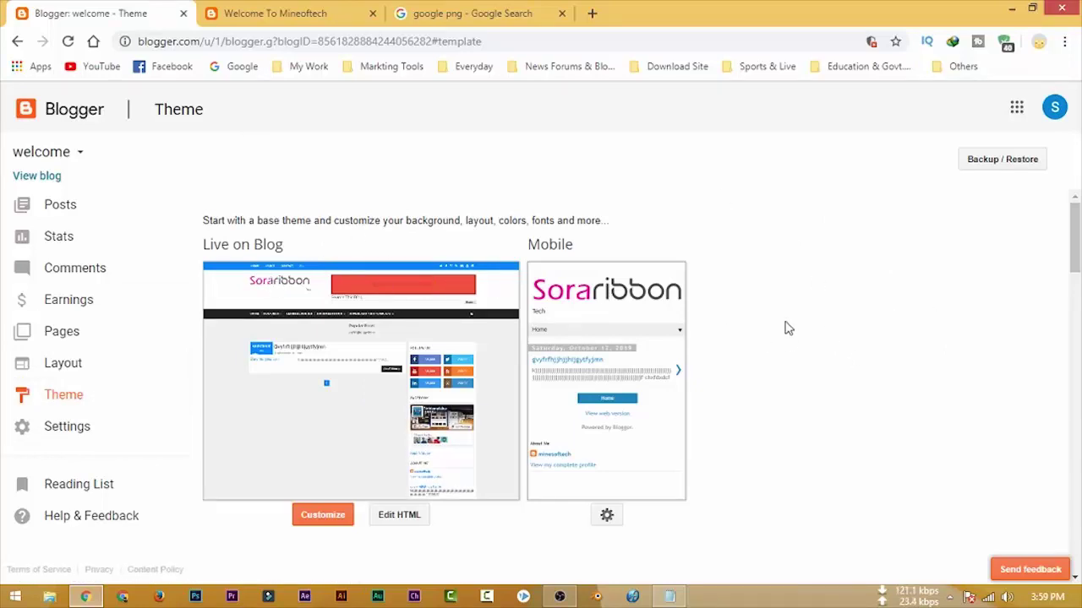
scroll(786, 325, down, 2)
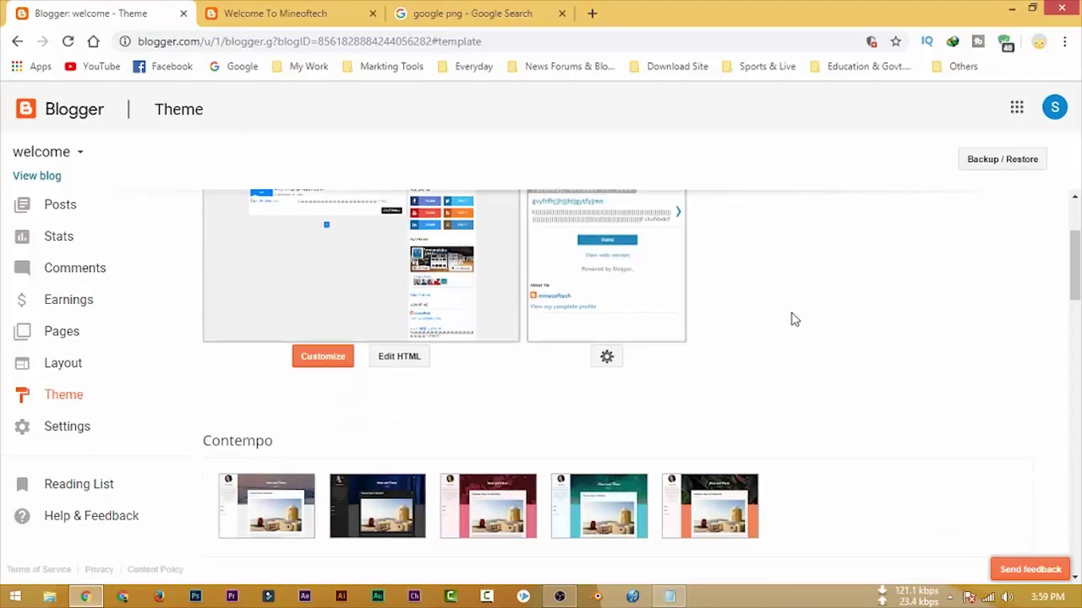
click(322, 362)
click(618, 134)
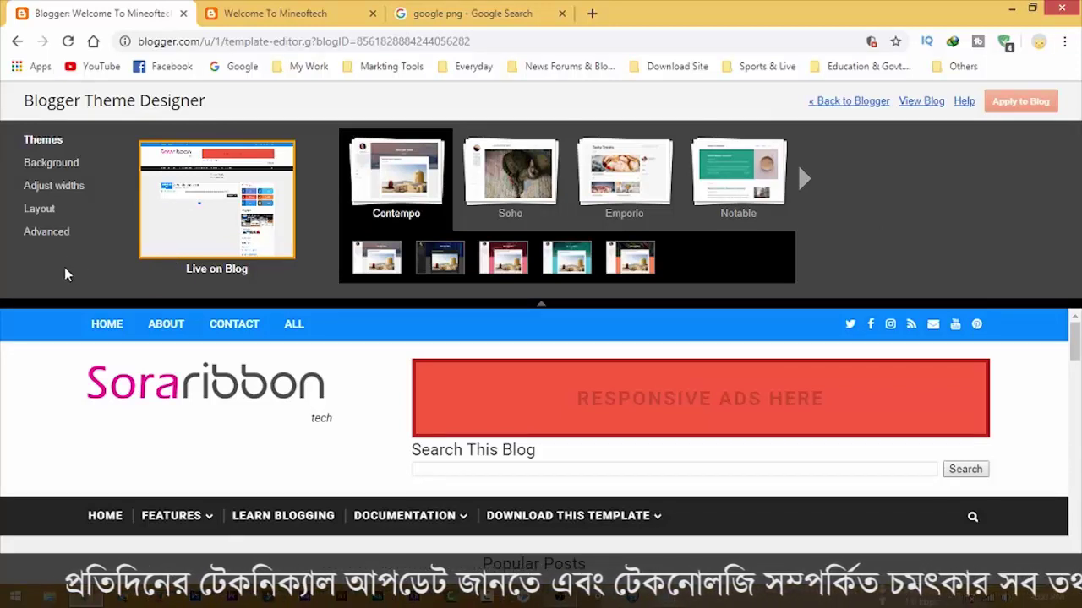
- Set the first Primary Color in the theme's advanced options to the suggested orange #ff7700
click(43, 233)
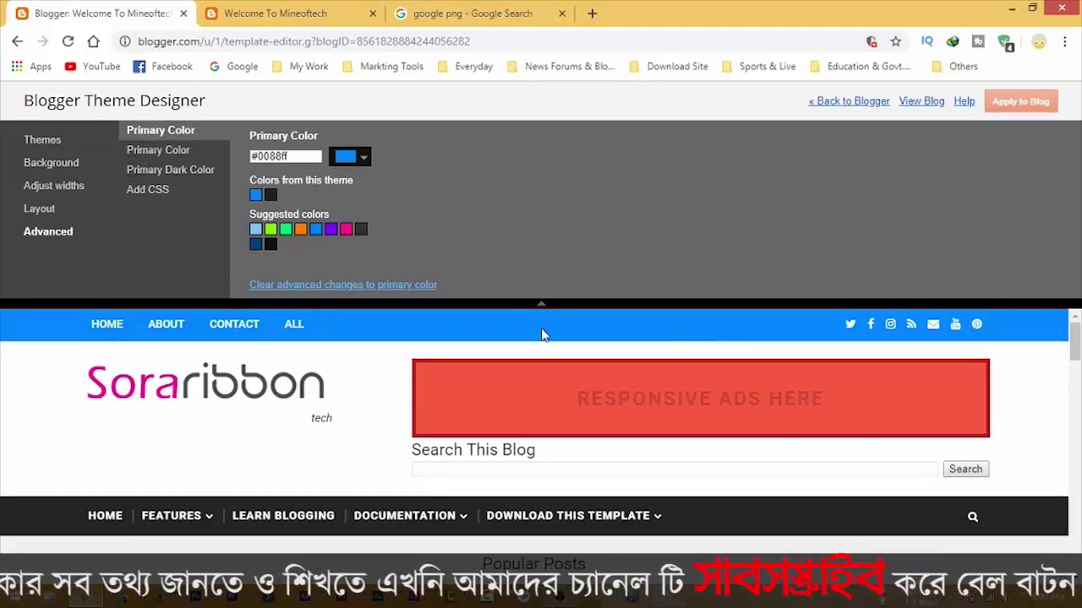
click(271, 195)
click(271, 230)
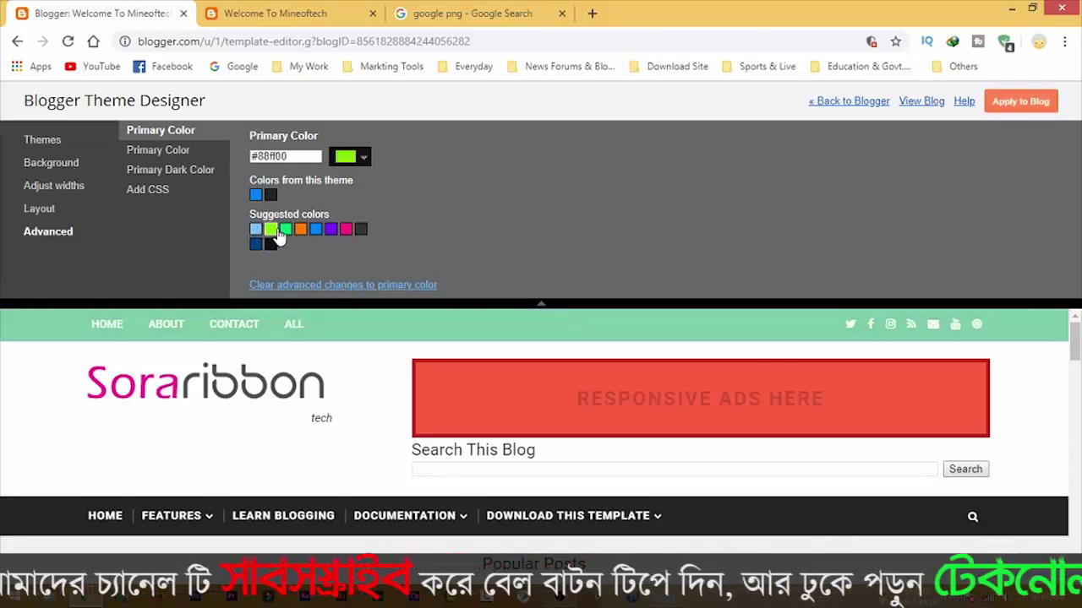
click(300, 229)
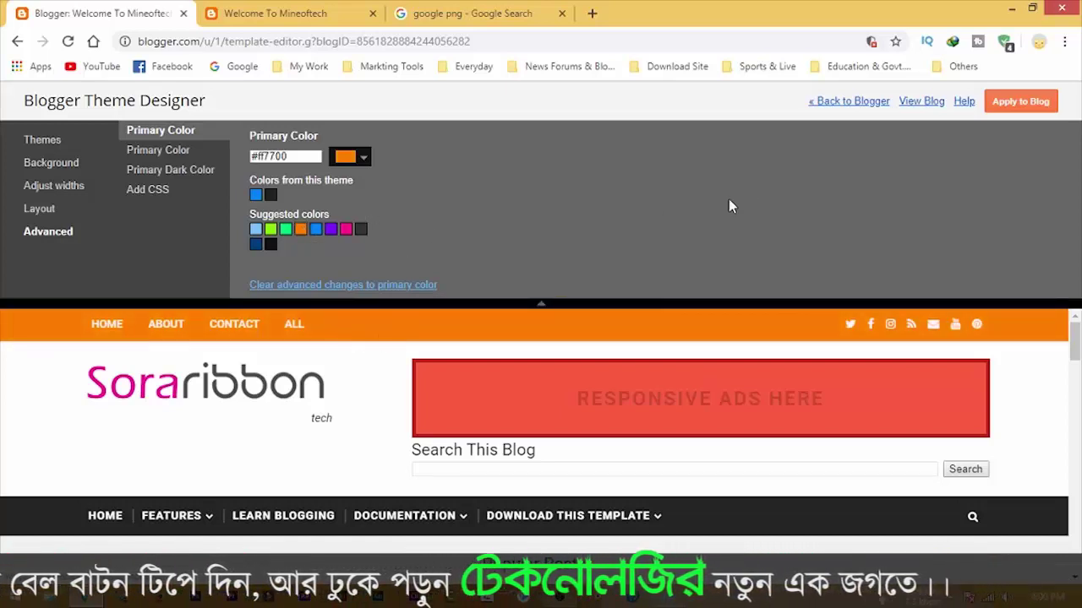
- Set the second Primary Color to the suggested light blue #7fc3ff and check the post's date ribbon in the preview
click(156, 152)
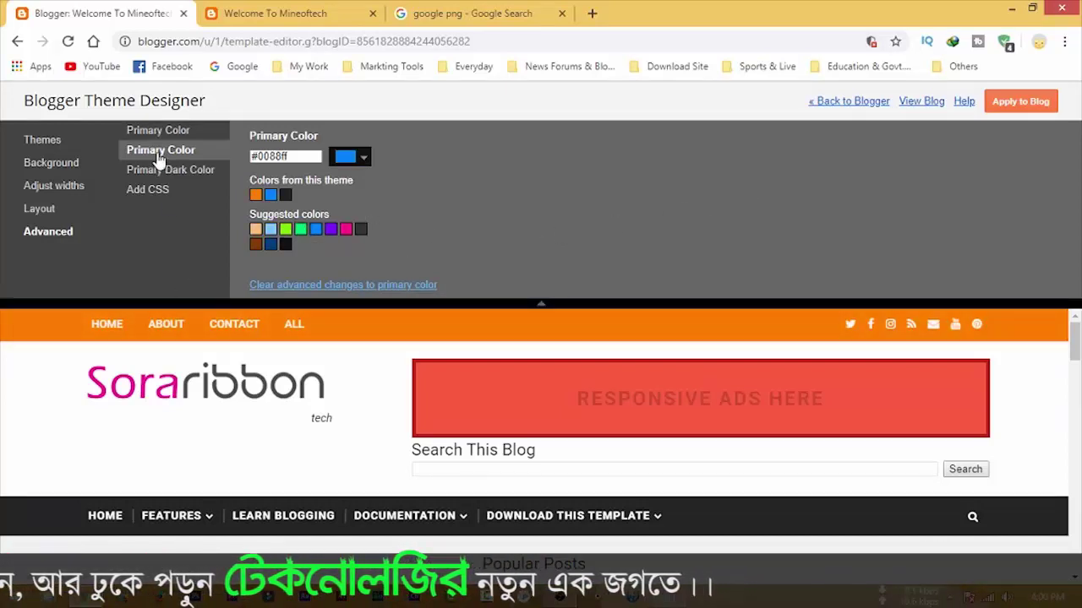
click(300, 229)
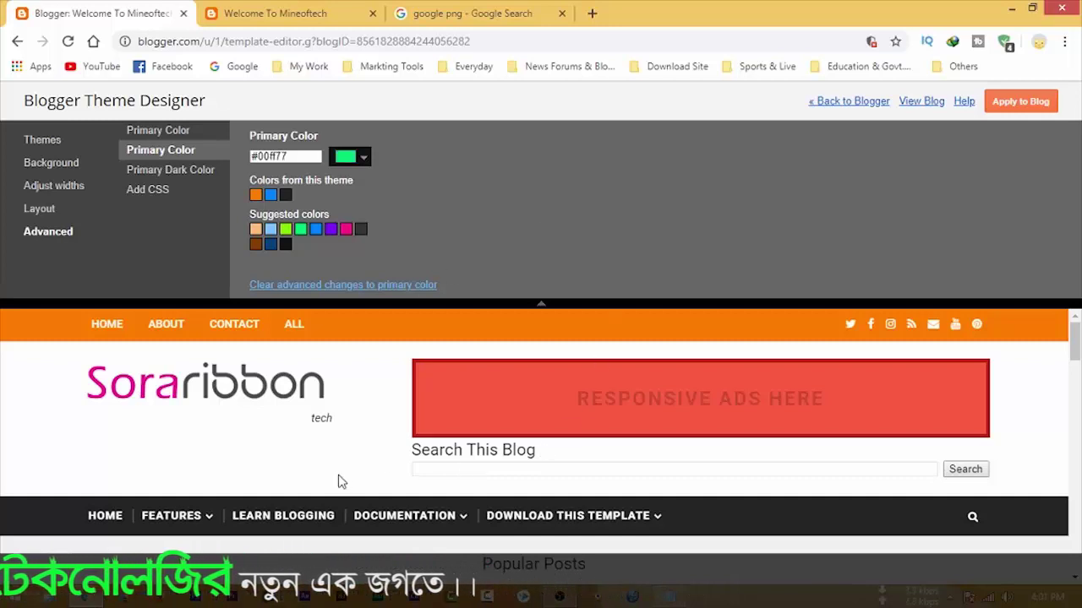
scroll(212, 502, down, 2)
scroll(124, 526, down, 2)
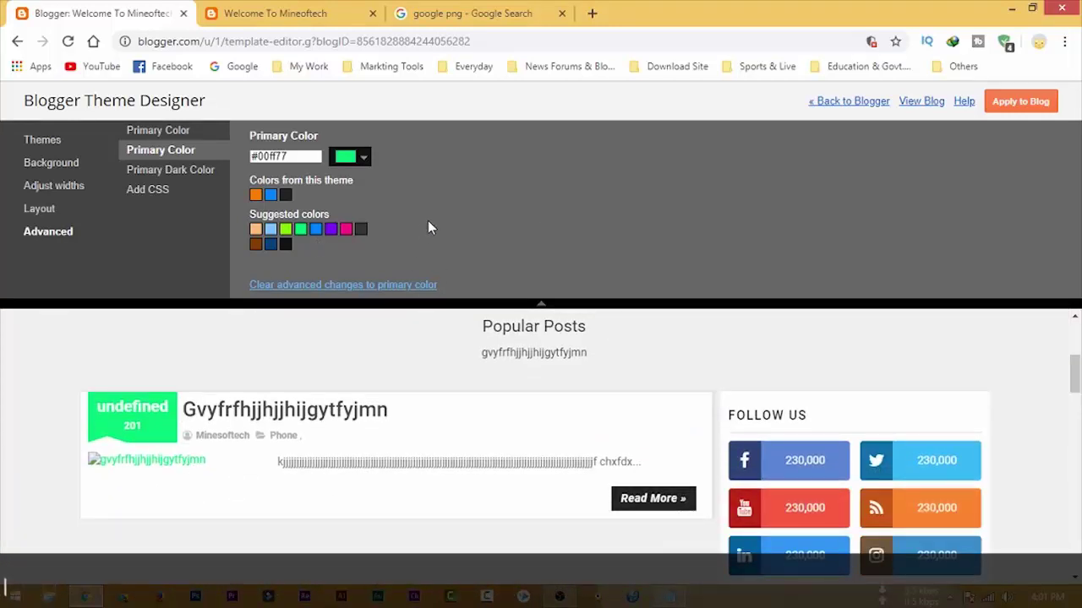
click(270, 233)
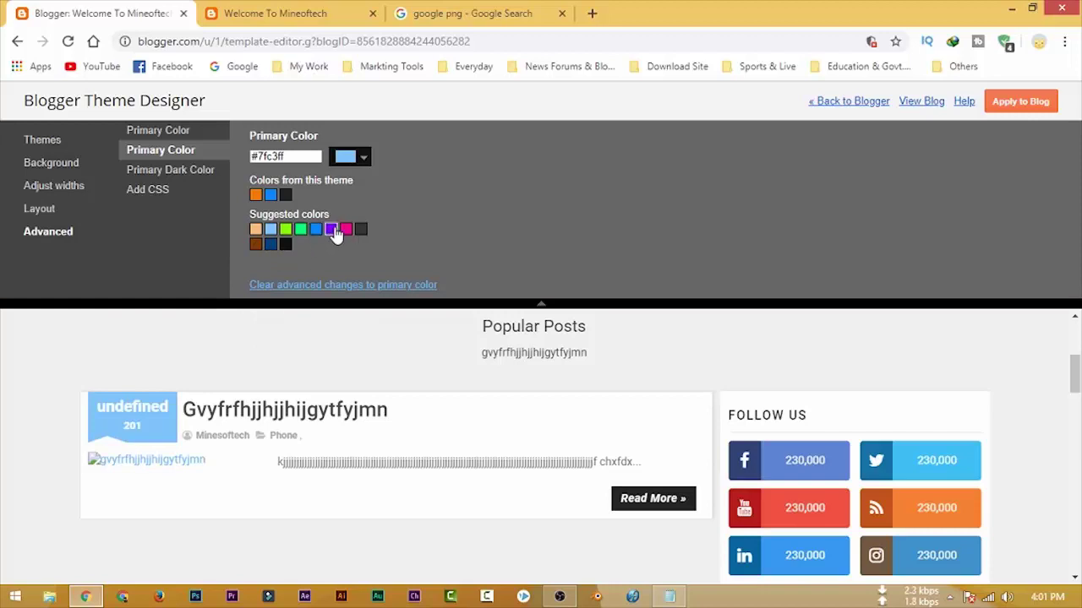
- Set the Primary Dark Color to #333333 and apply the theme changes to the blog
scroll(204, 330, up, 1)
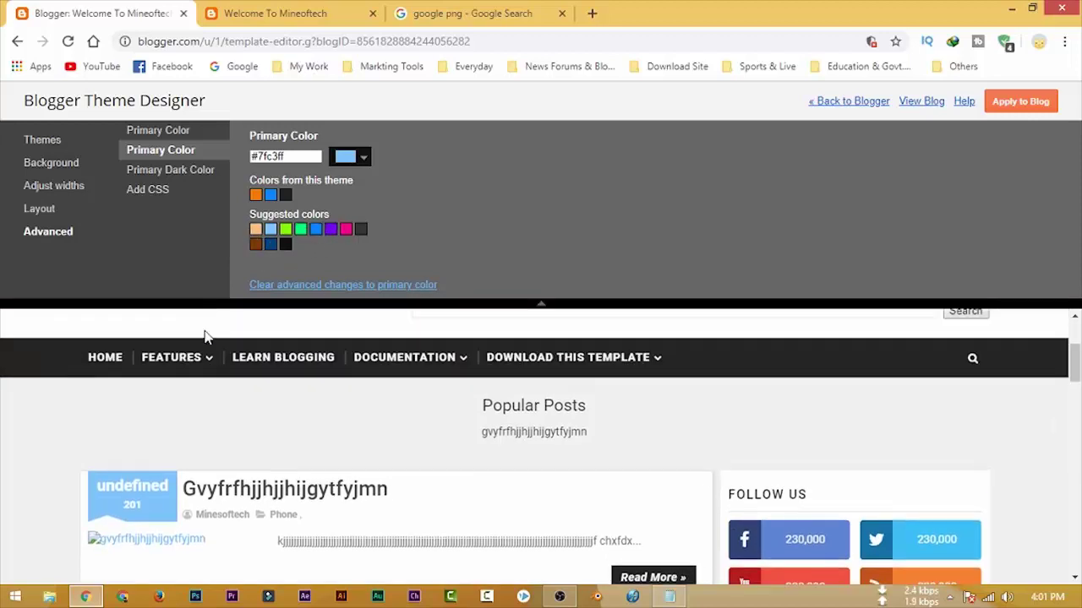
click(167, 174)
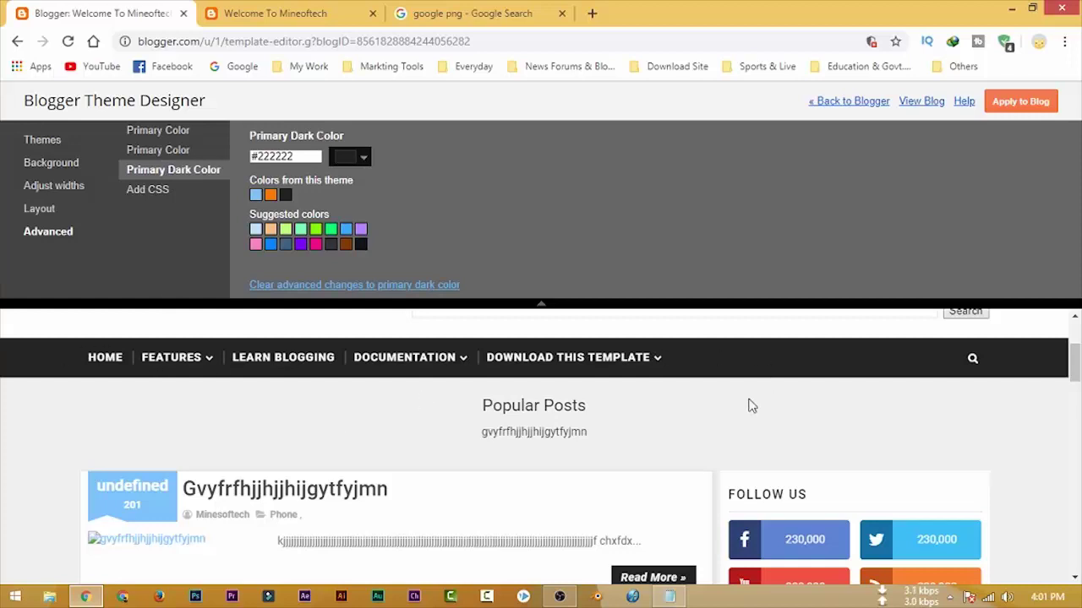
scroll(555, 423, up, 2)
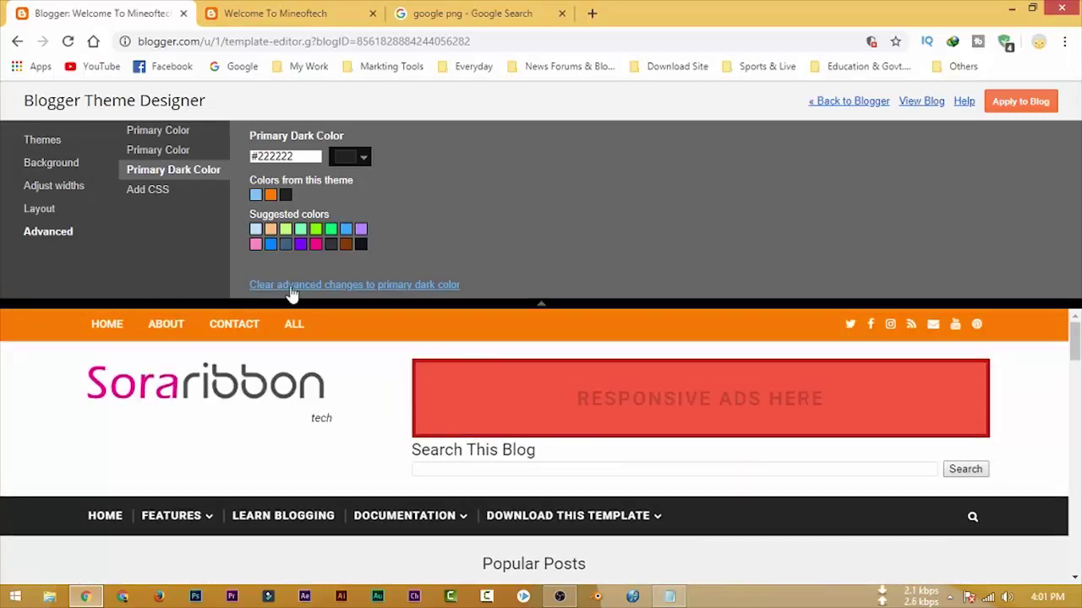
click(361, 244)
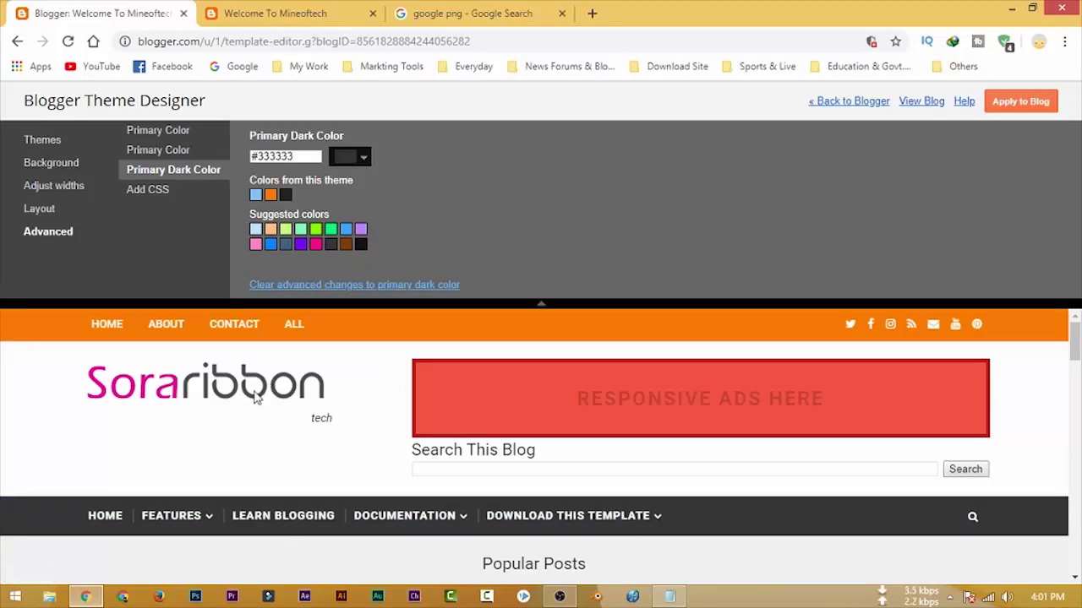
click(1023, 102)
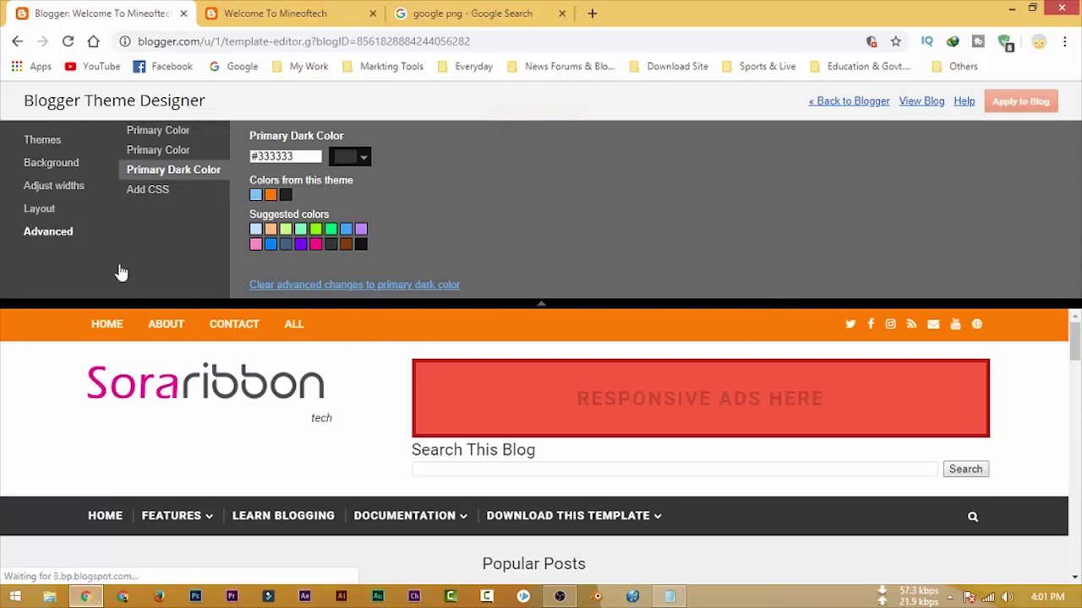
- Review the Background, Adjust widths, Layout and Themes options of the theme designer together with the blog preview
click(54, 165)
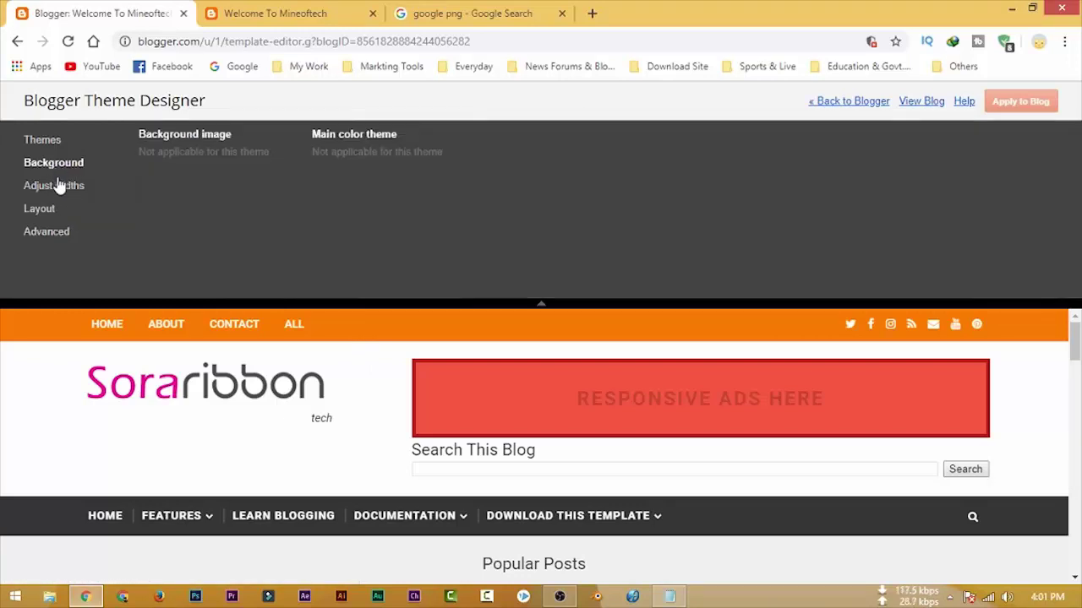
click(56, 186)
click(44, 210)
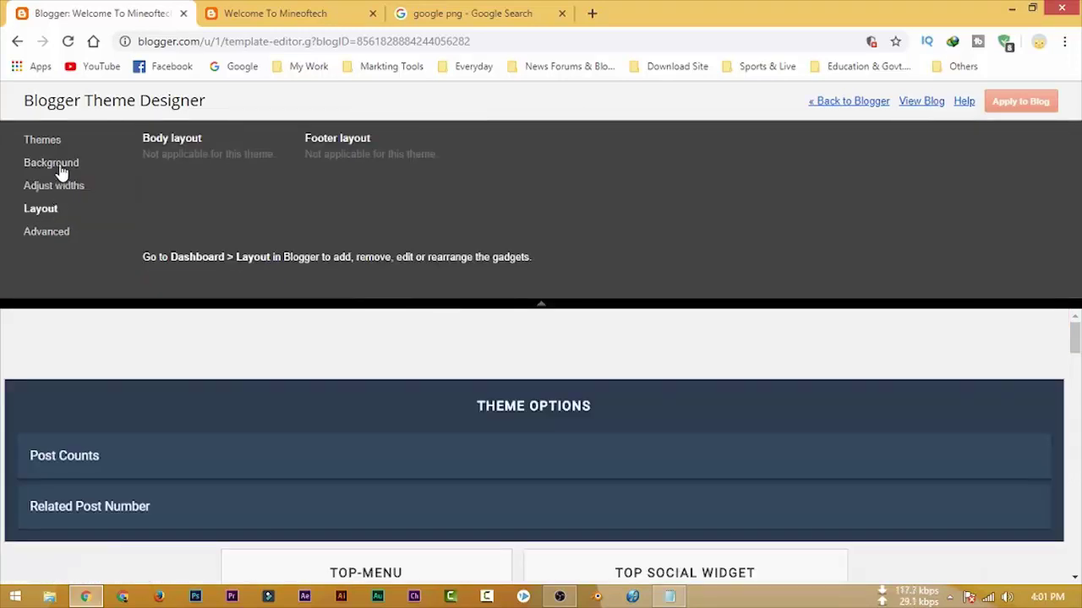
click(60, 167)
click(60, 190)
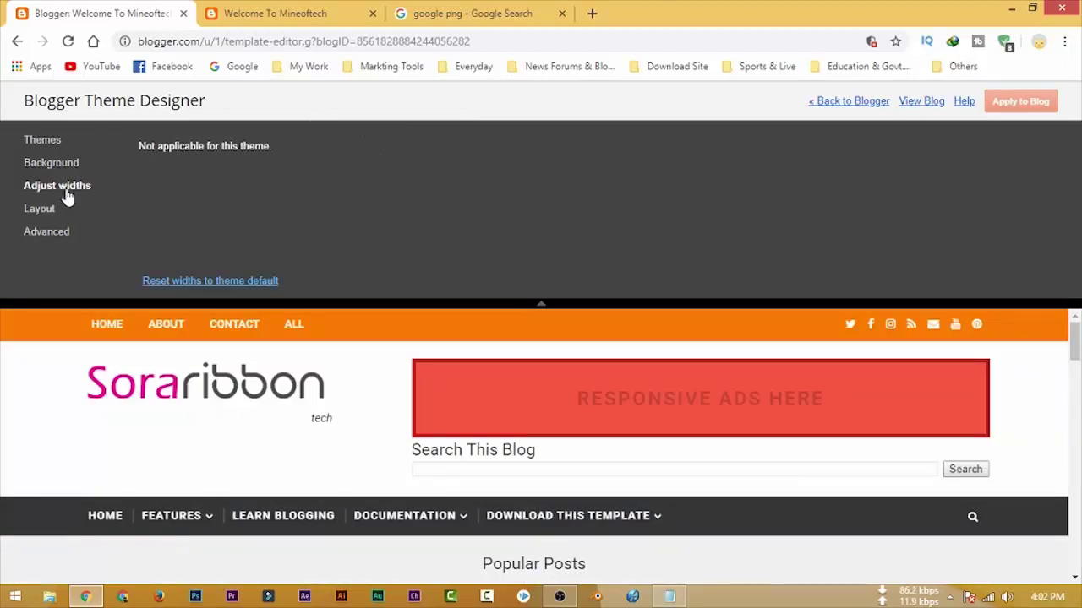
scroll(782, 472, down, 7)
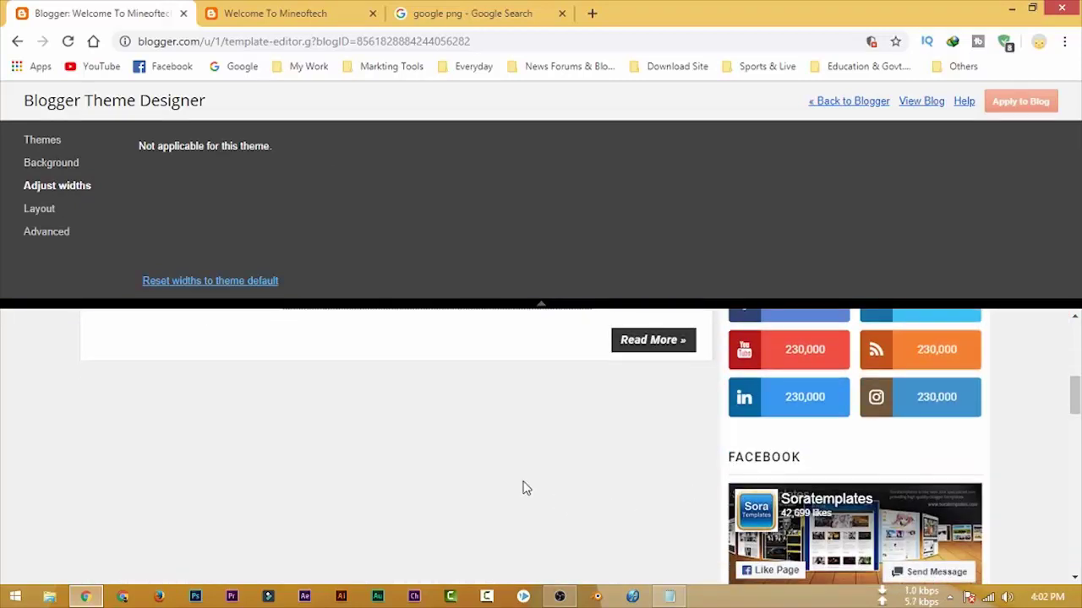
scroll(534, 486, up, 7)
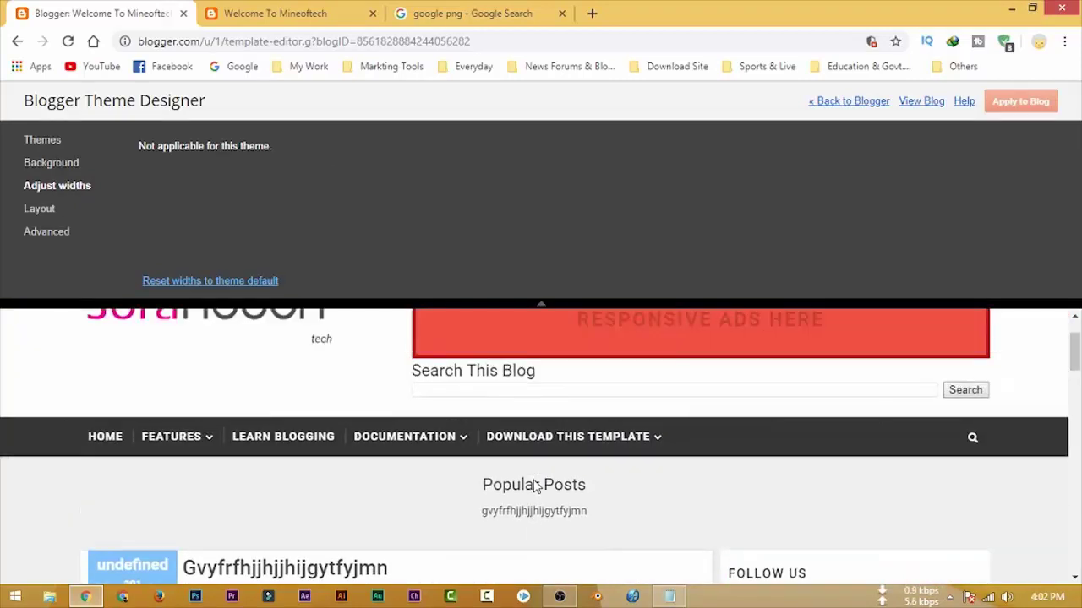
click(57, 168)
click(49, 142)
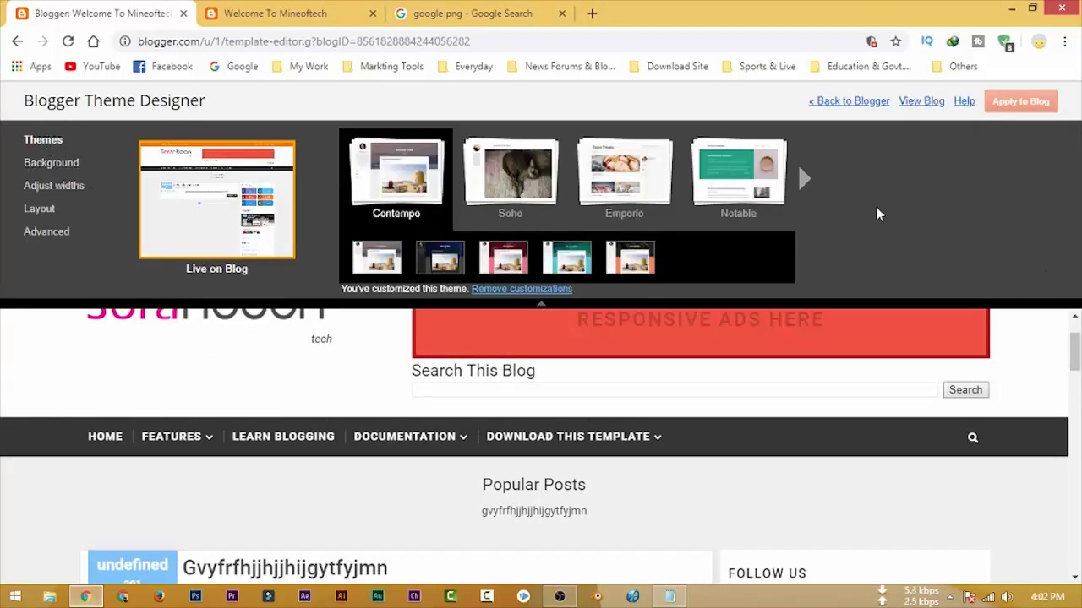
- Return to the Blogger dashboard, look at the Layout page, and delete the only post in the posts list
click(843, 108)
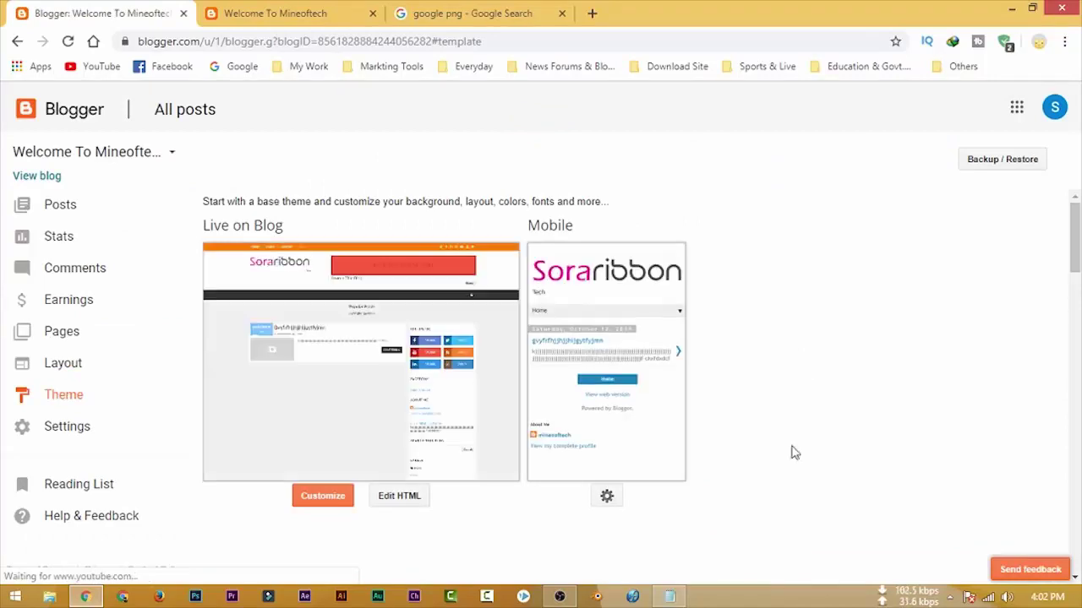
click(66, 365)
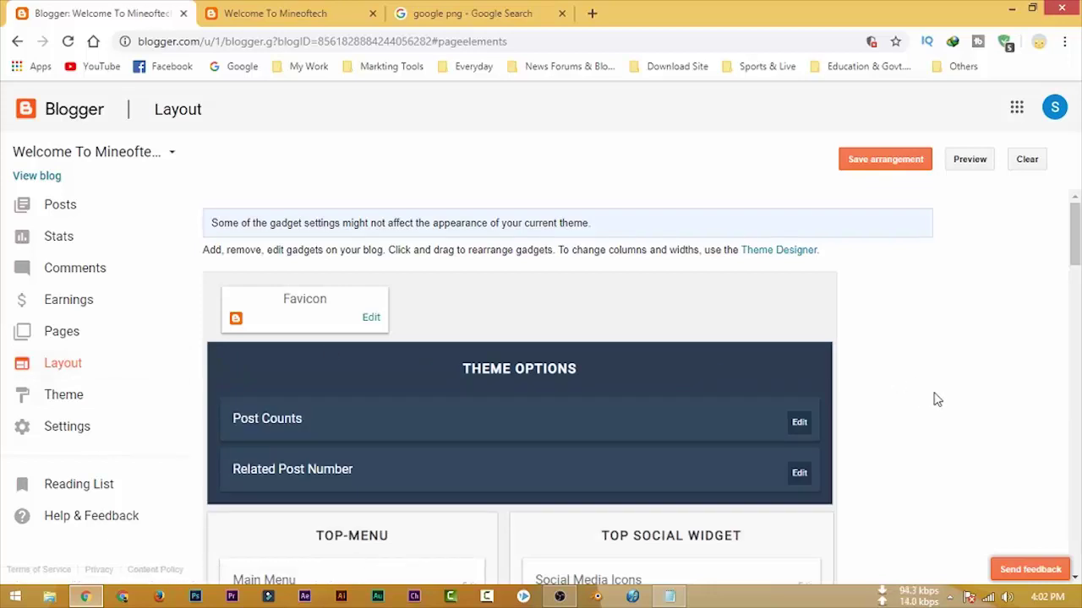
click(65, 210)
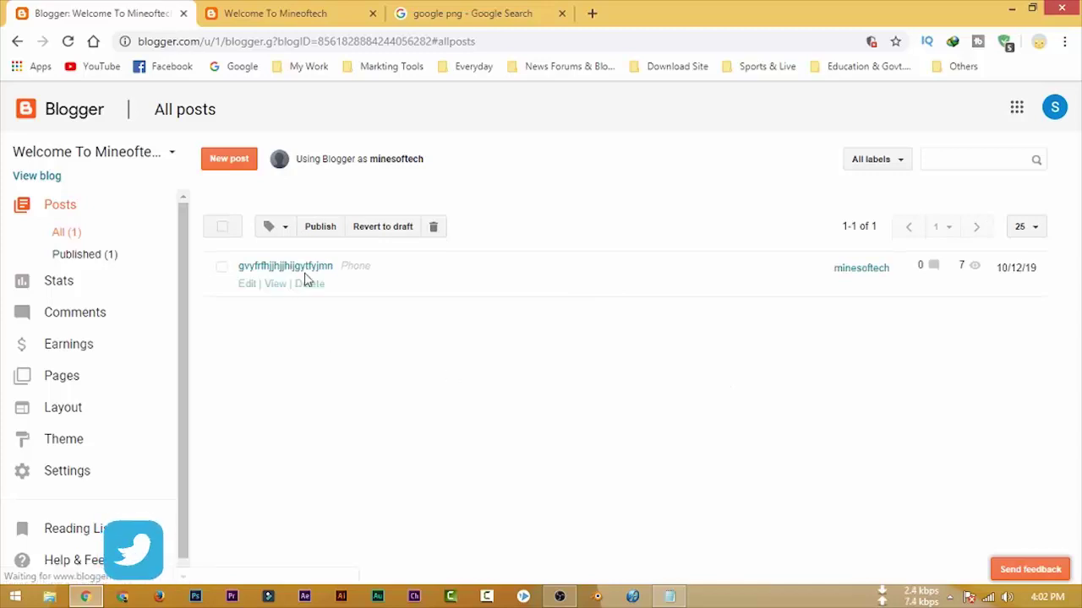
click(309, 284)
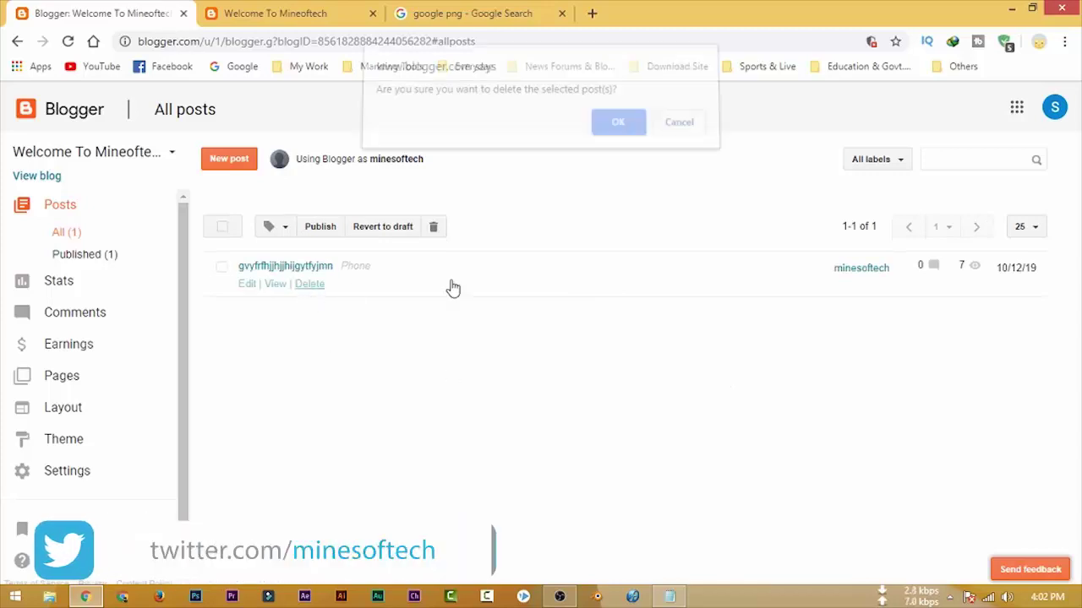
click(618, 131)
- Copy the headline "পাশ কাটাতে গিয়ে লেগুনা খাদে, যুবক নিহত" from the Prothom Alo article
click(439, 14)
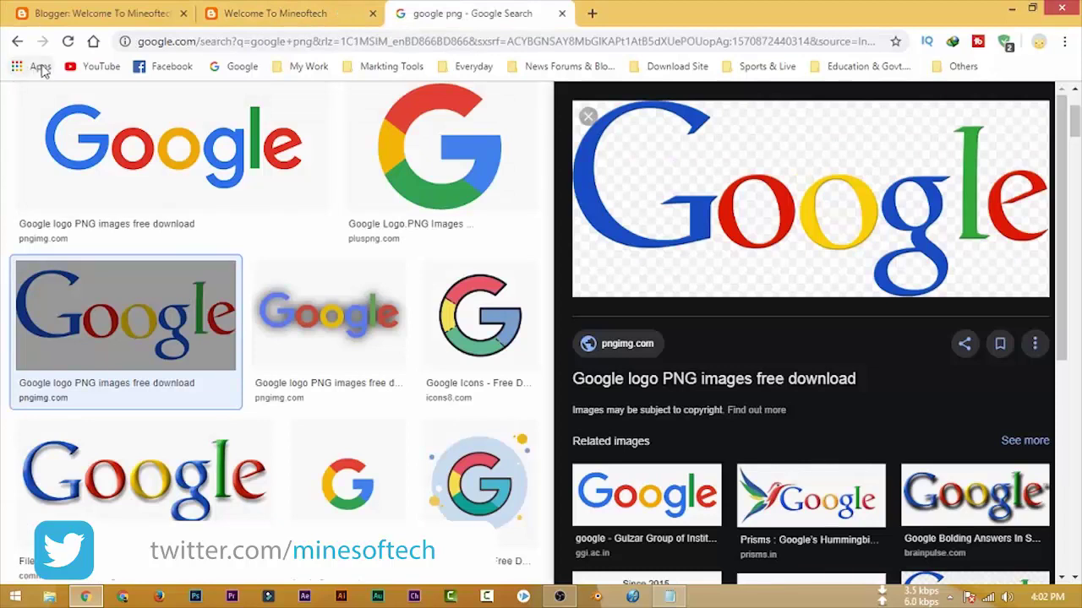
drag(215, 291, 599, 302)
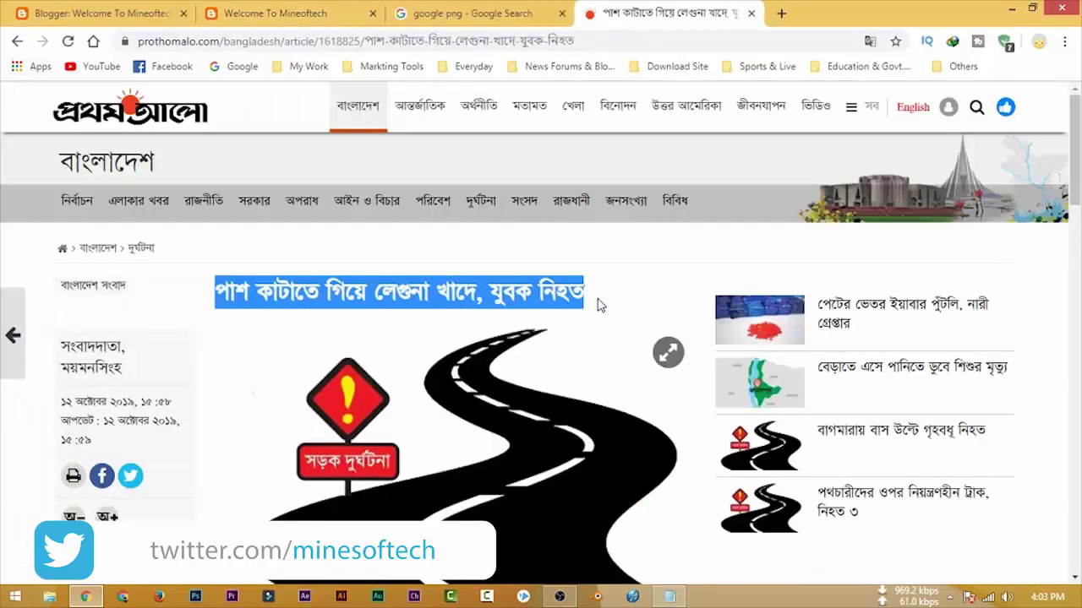
right_click(556, 298)
click(591, 308)
- Create a new blog post in Blogger and paste the copied headline as its title
click(274, 14)
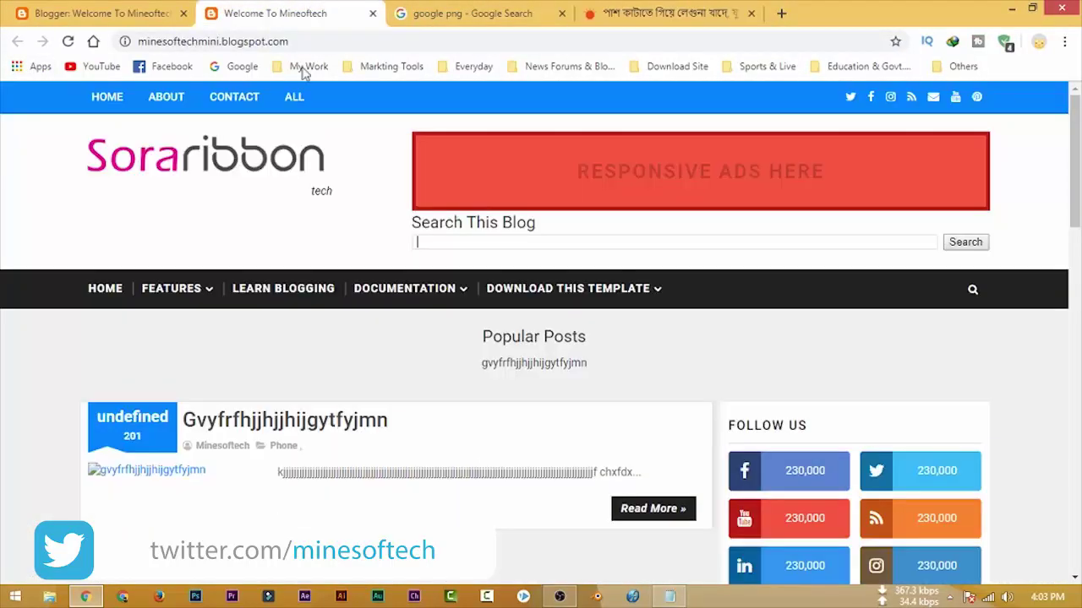
click(146, 13)
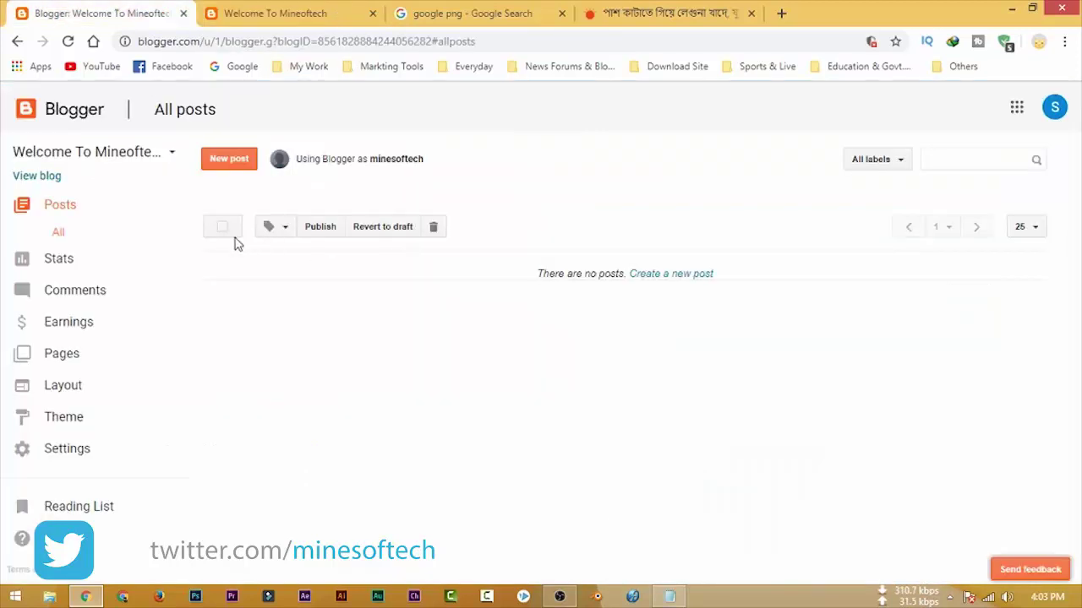
click(226, 157)
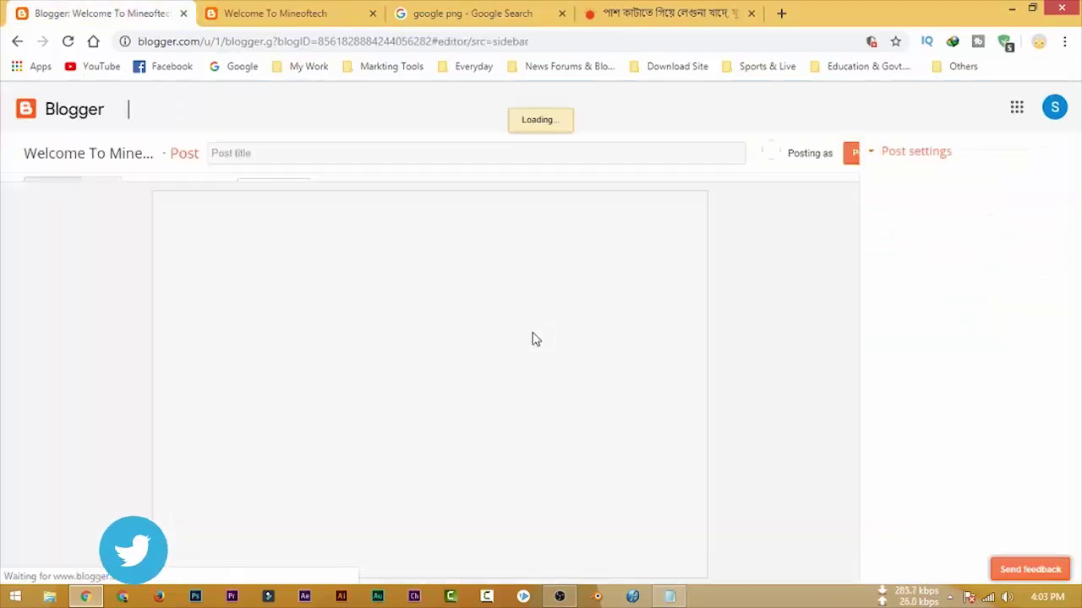
click(286, 153)
right_click(251, 156)
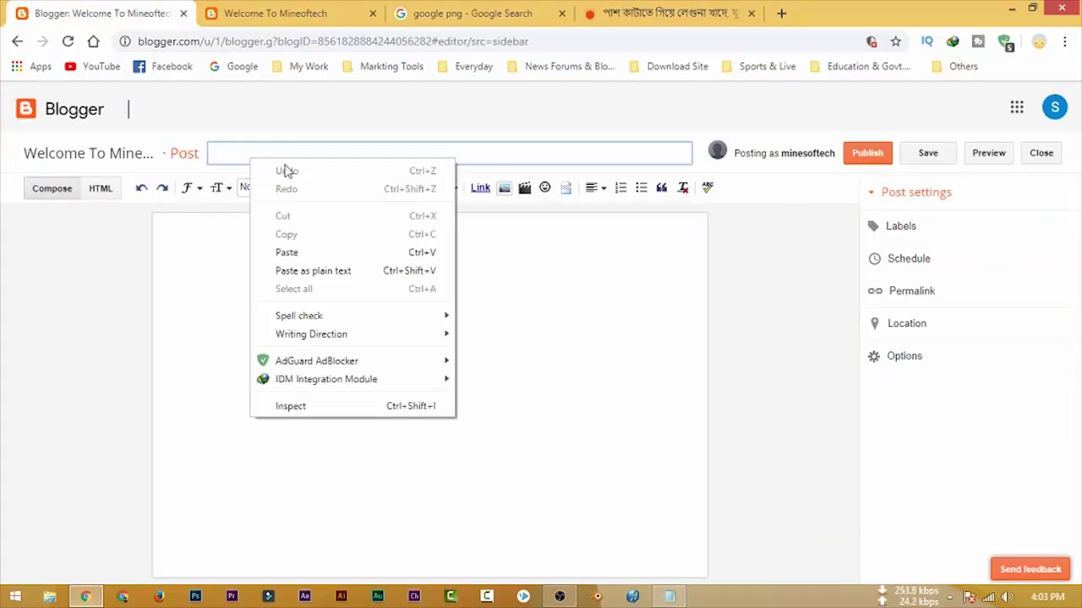
click(308, 269)
- Copy the first three body paragraphs of the Prothom Alo article
click(659, 14)
scroll(363, 422, down, 8)
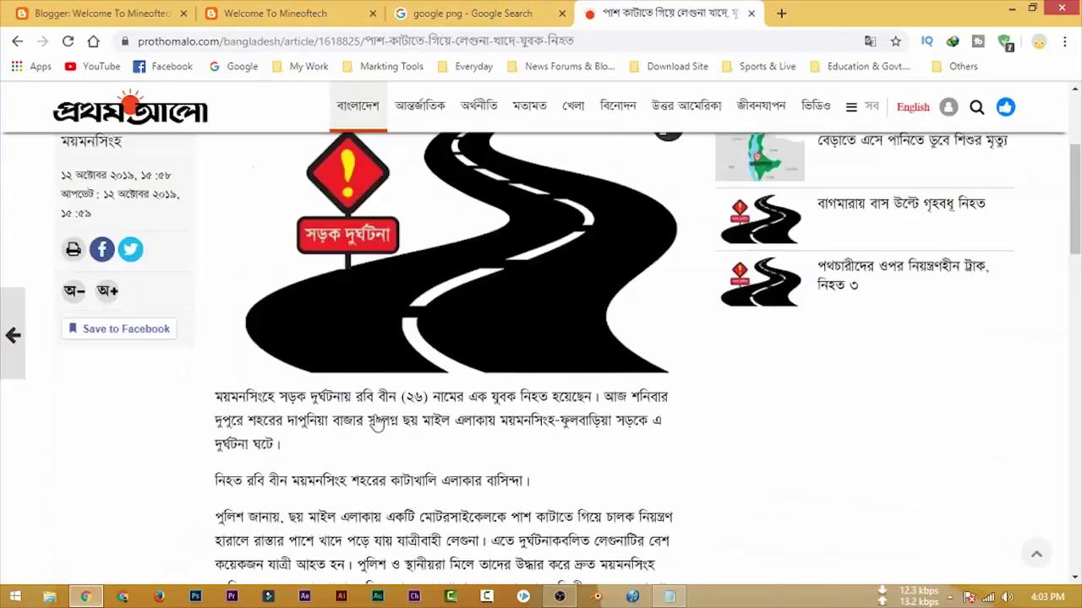
scroll(249, 256, up, 2)
scroll(251, 262, up, 1)
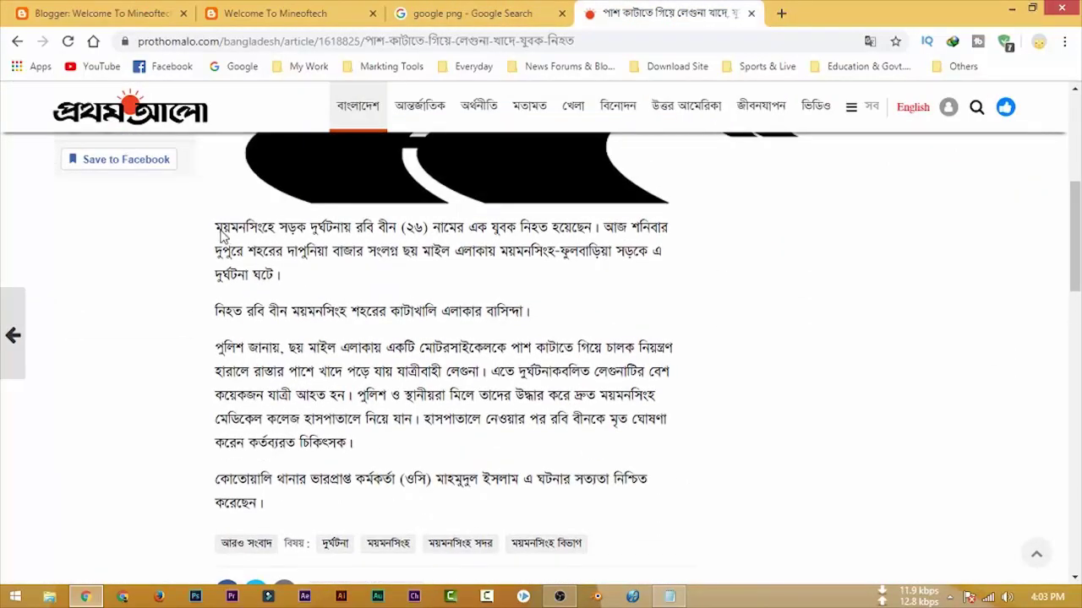
drag(218, 233, 347, 445)
right_click(366, 385)
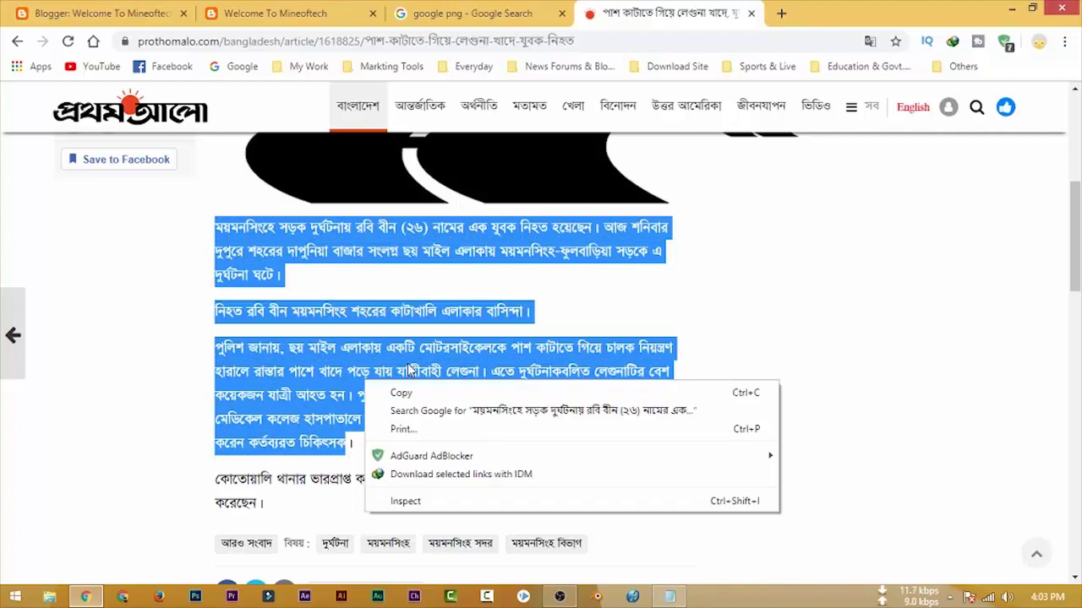
click(402, 394)
- Paste the copied article text into the body of the new Blogger post and open the post's Labels setting
click(101, 13)
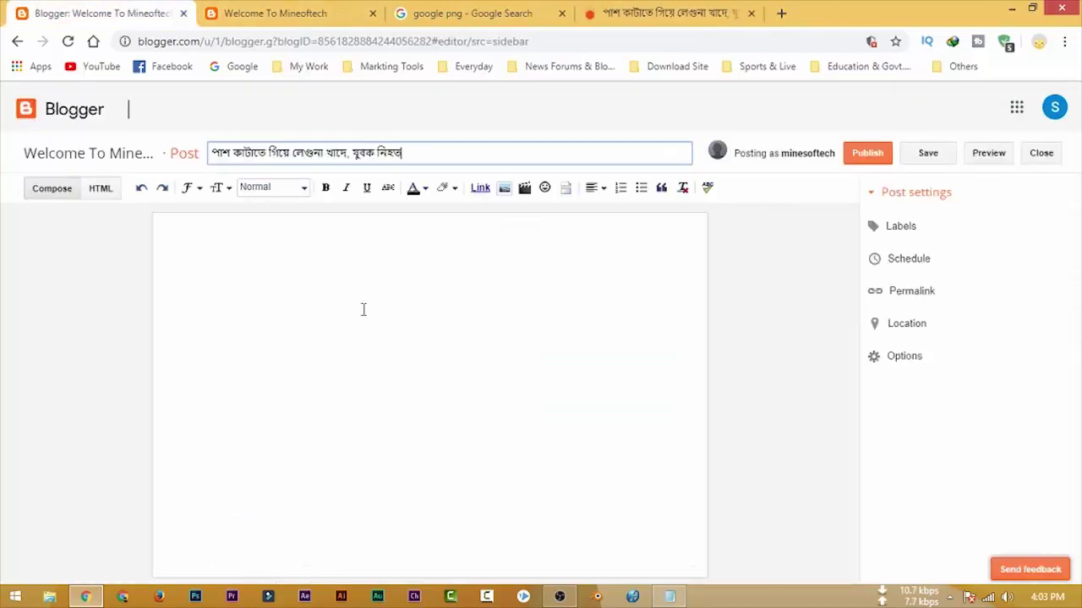
right_click(380, 328)
click(400, 415)
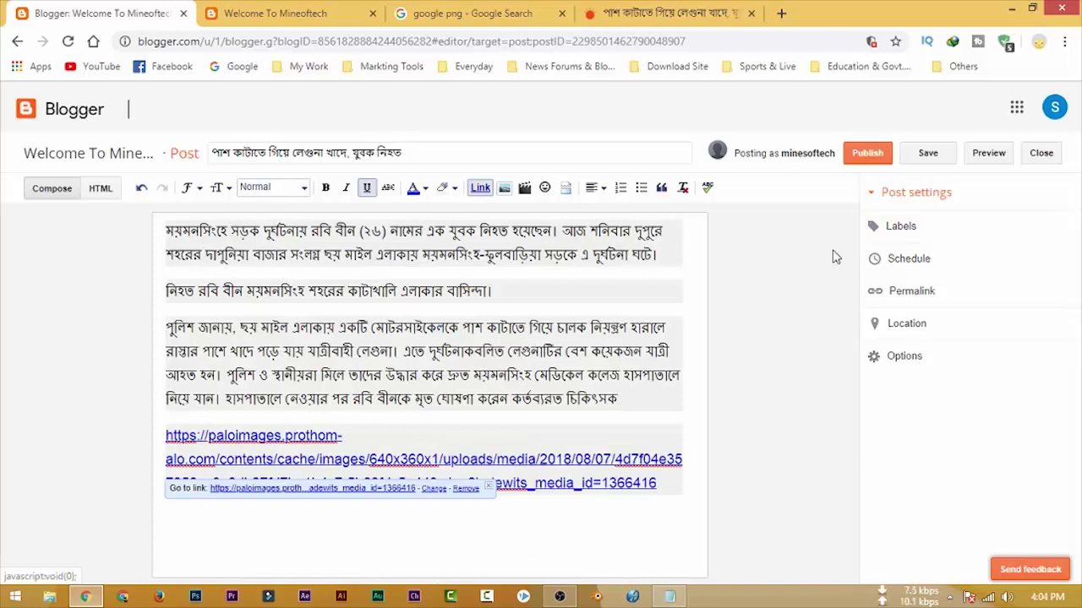
click(877, 237)
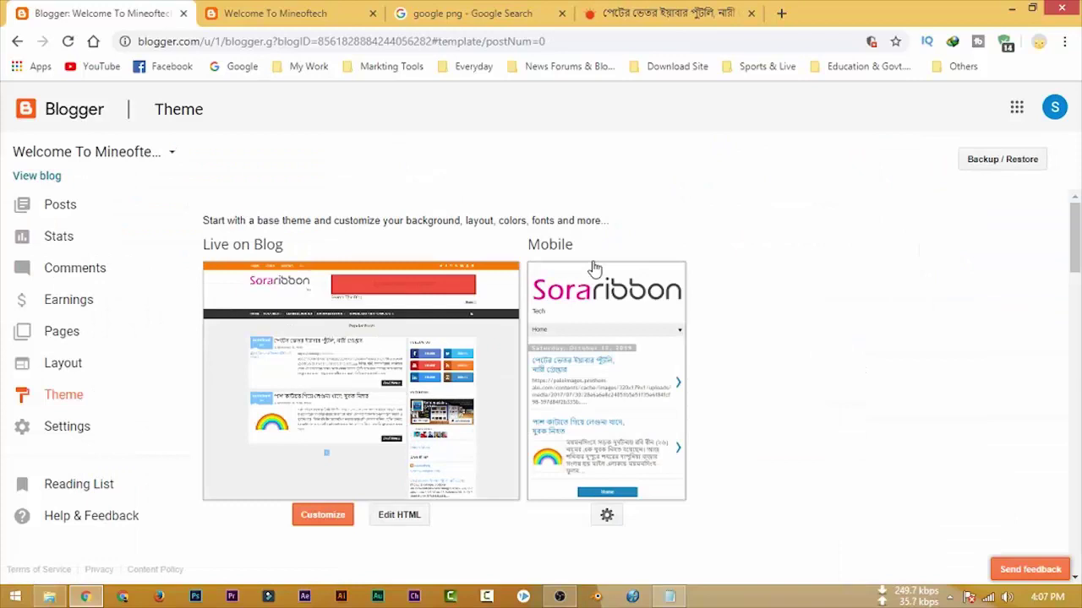
- Check how the published posts appear on the live blog homepage, and return to the Blogger dashboard
click(287, 13)
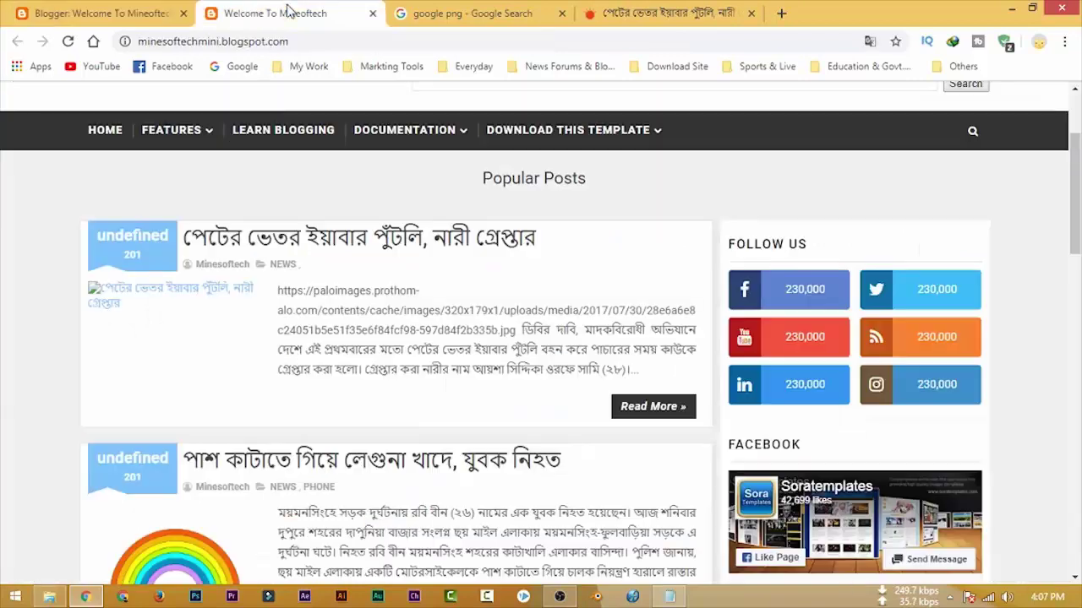
scroll(465, 353, down, 2)
scroll(447, 295, up, 2)
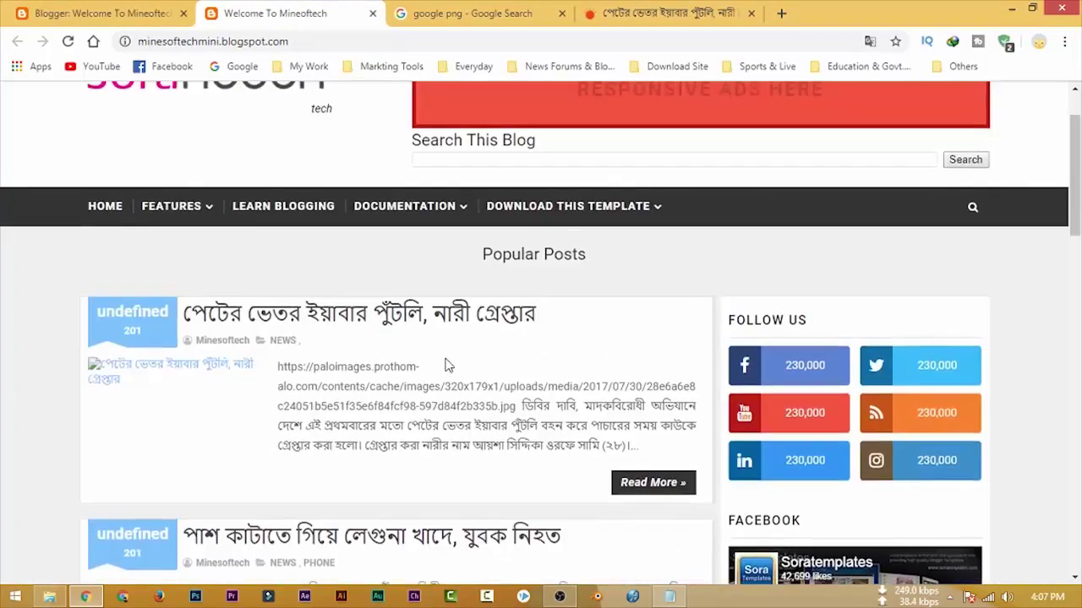
key(ctrl+shift+Tab)
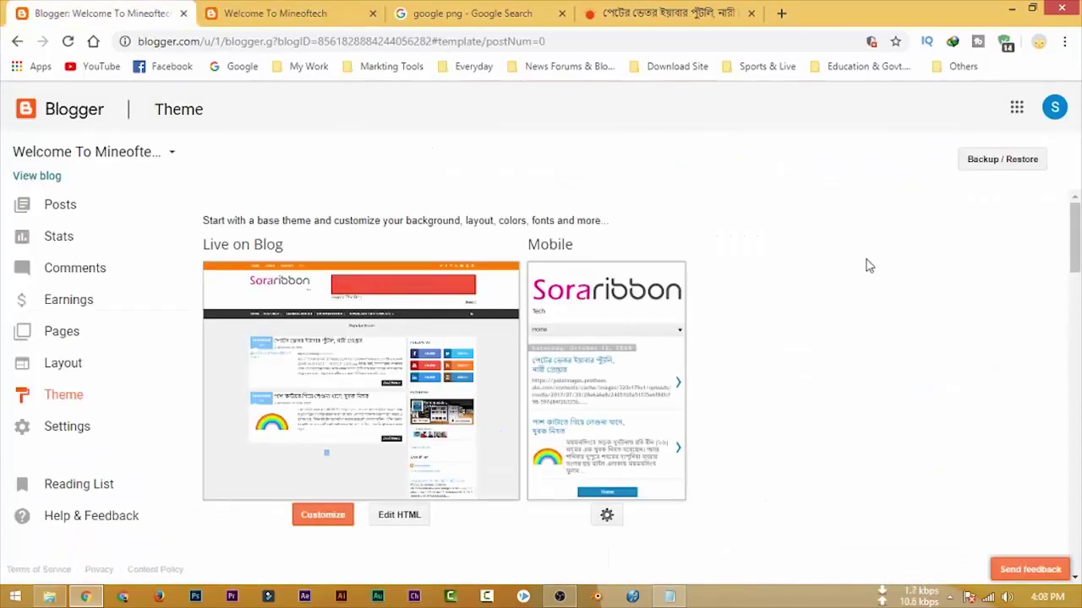
- Open the blog's Layout page and inspect the Favicon gadget's upload options, closing them without choosing a file
click(84, 364)
scroll(922, 330, down, 1)
scroll(922, 329, up, 1)
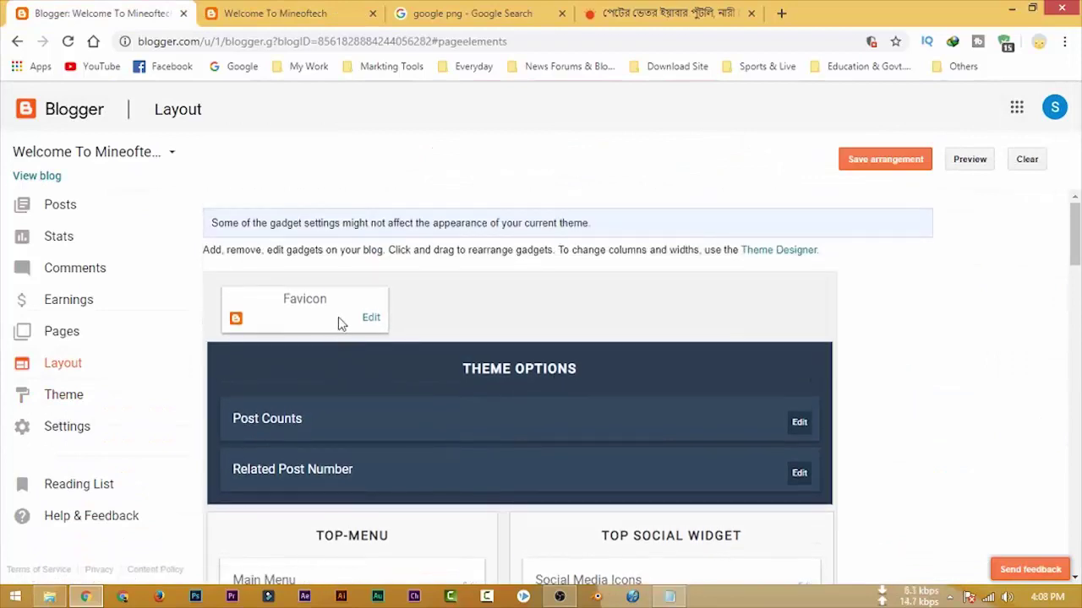
click(369, 316)
drag(250, 29, 590, 101)
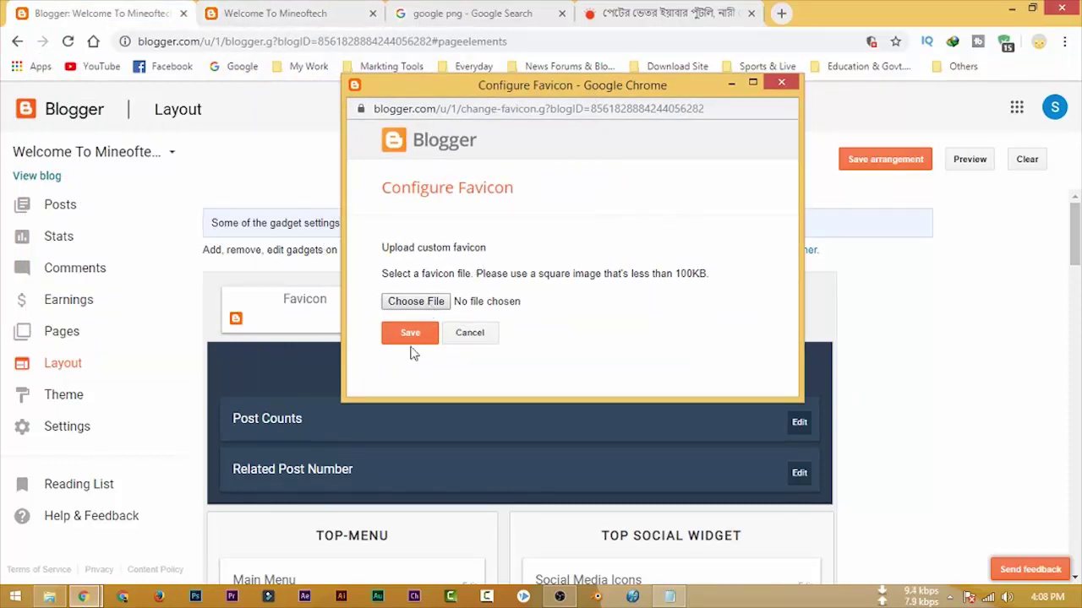
click(782, 83)
- Open the Top-Menu section's Main Menu link list for configuration and compare it with the live blog's top menu bar
scroll(708, 394, down, 3)
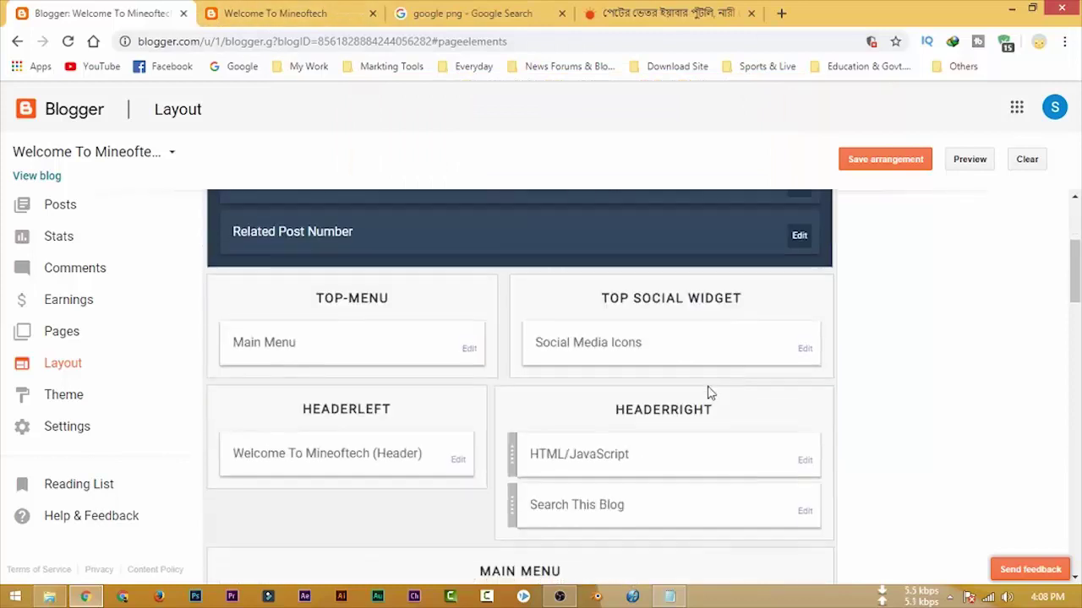
scroll(619, 384, up, 1)
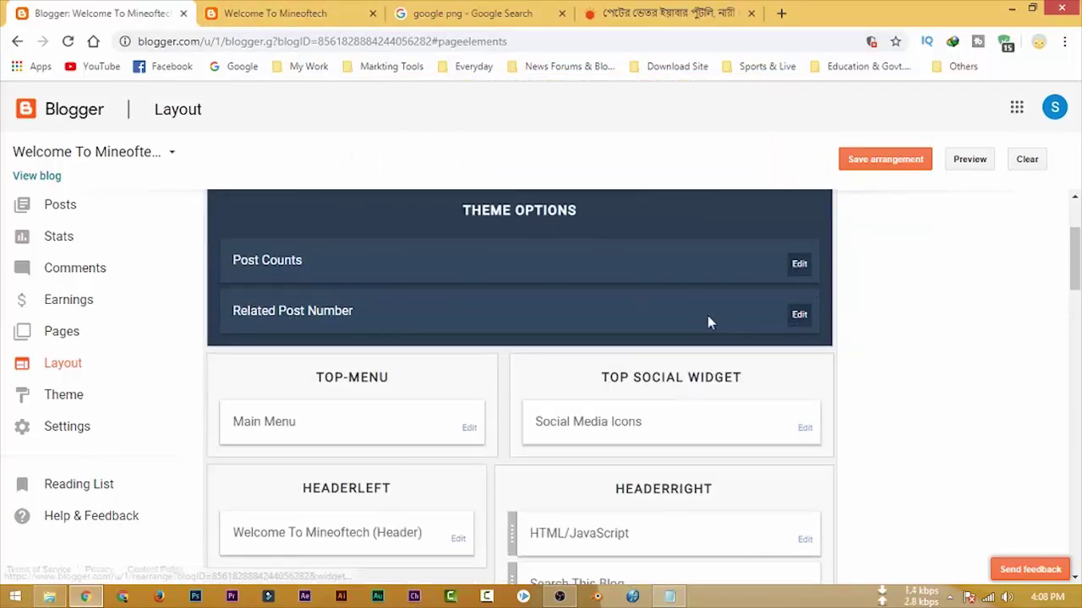
scroll(949, 333, down, 2)
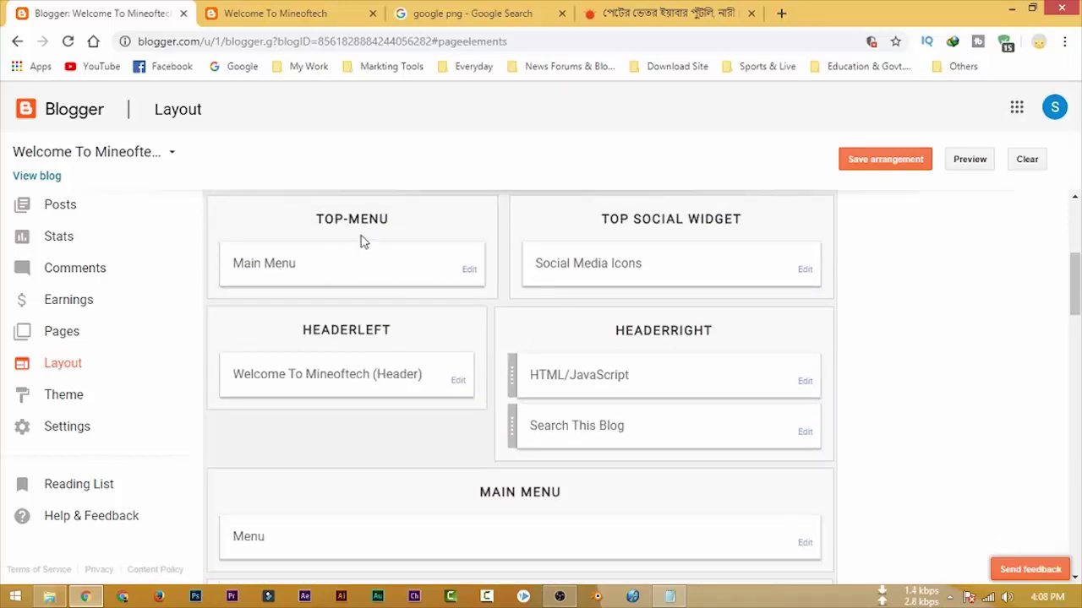
click(467, 272)
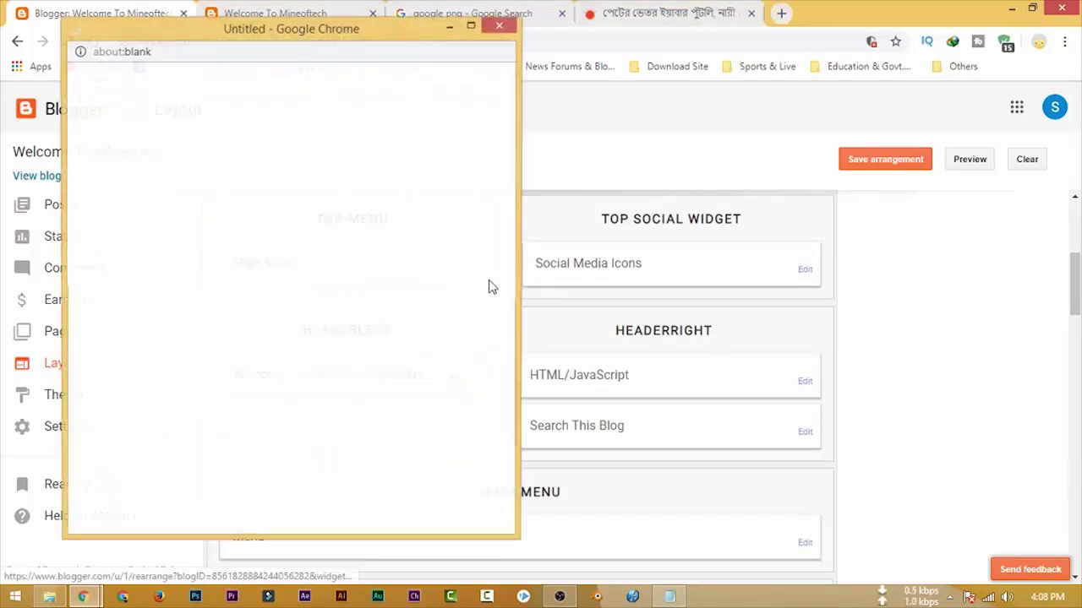
click(295, 24)
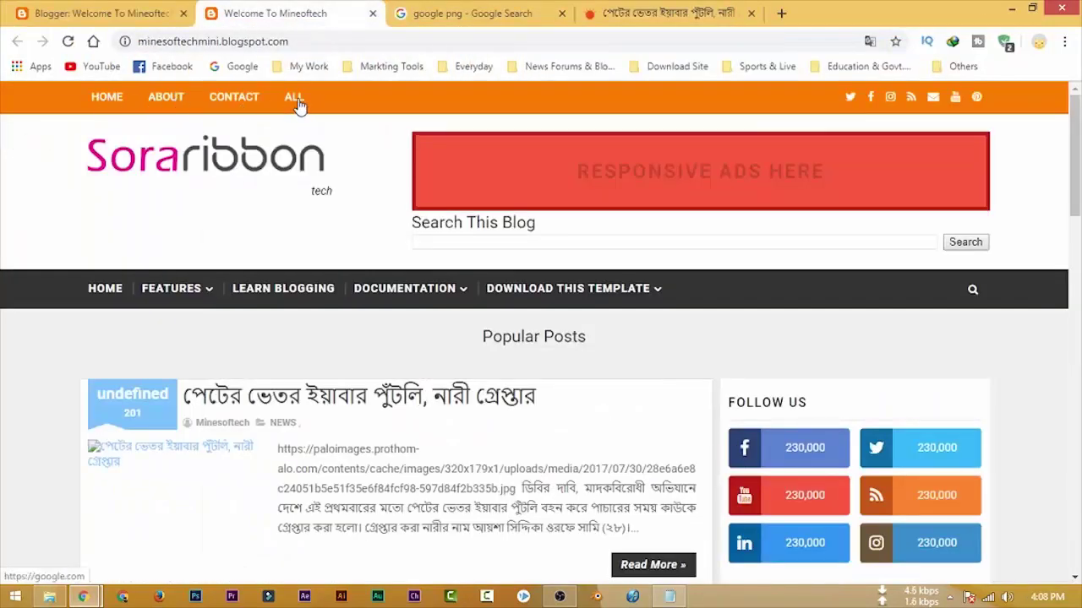
click(121, 13)
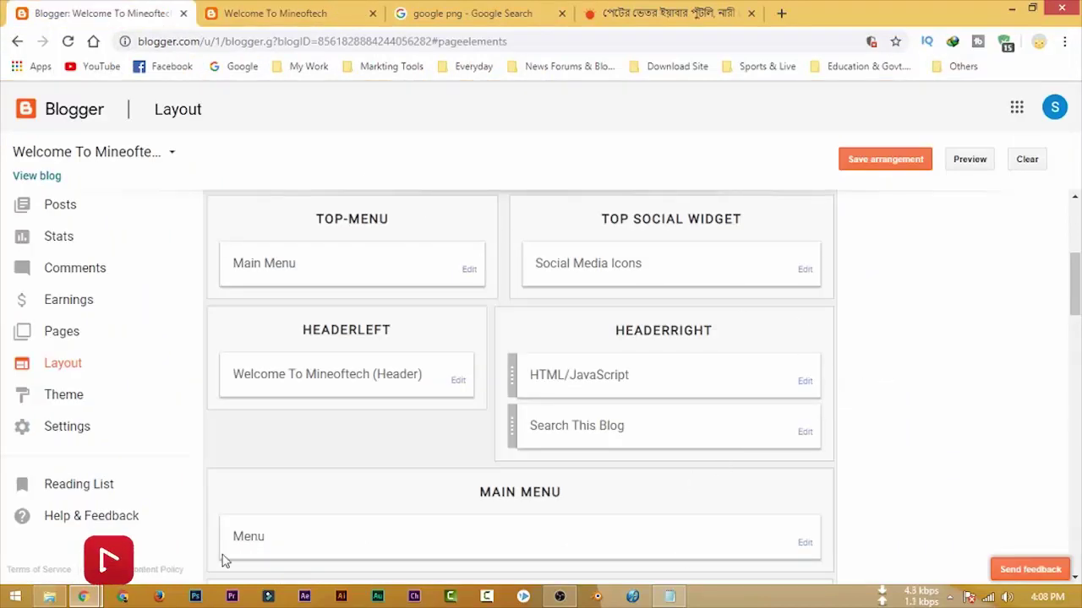
click(89, 598)
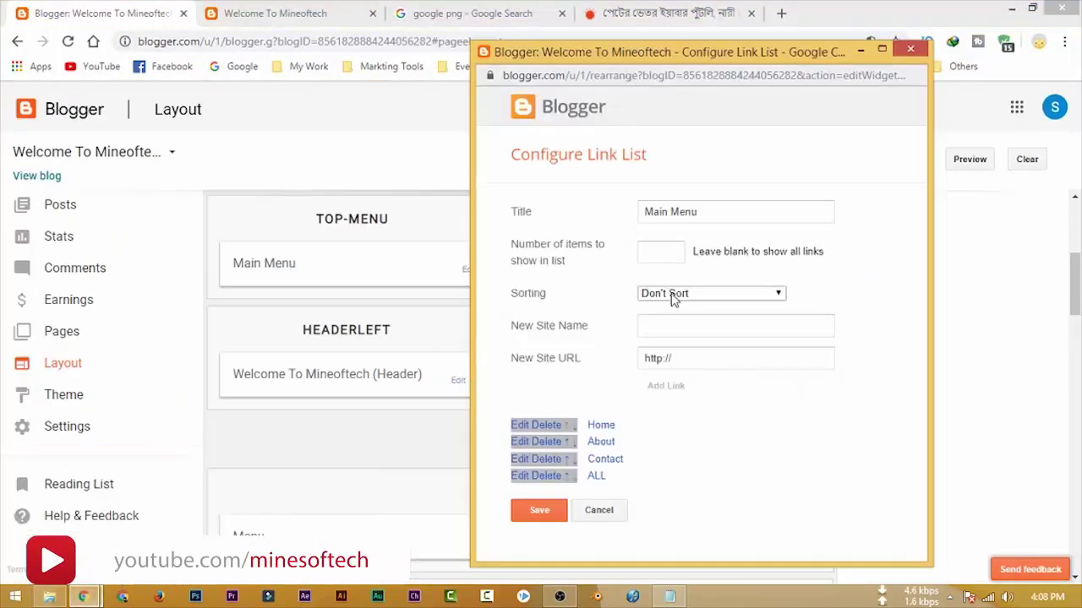
- Open the Home link of the Main Menu list for editing and save it with the name Home and URL /
click(699, 329)
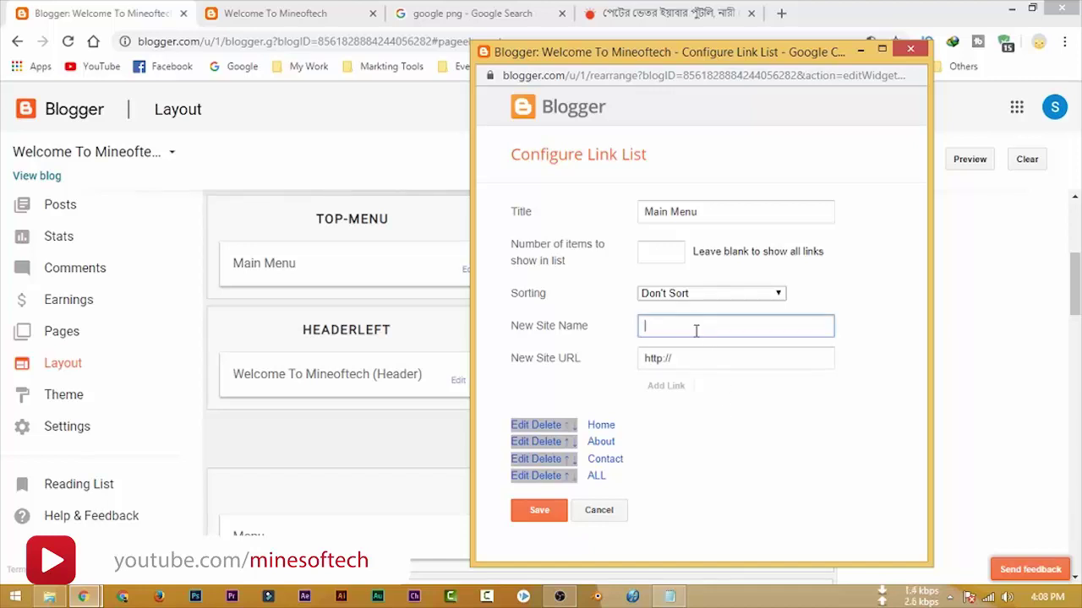
click(521, 427)
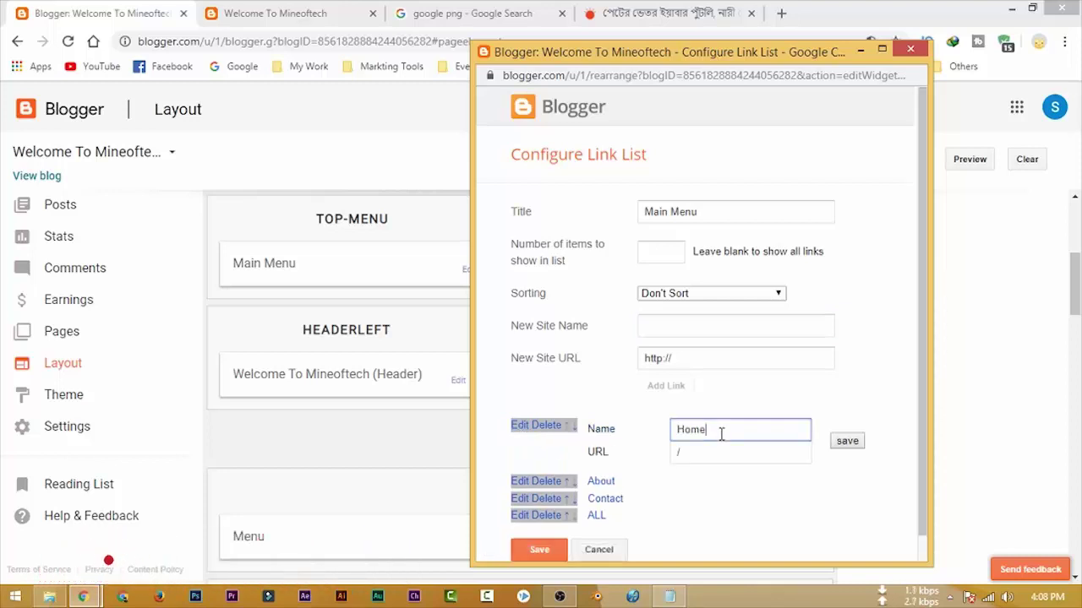
click(693, 452)
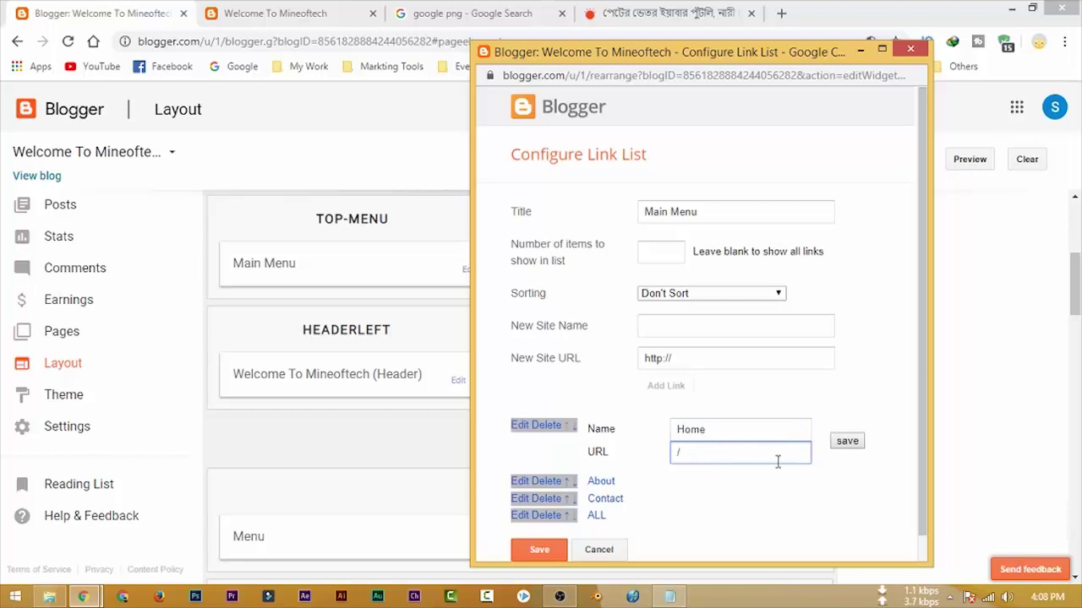
click(848, 442)
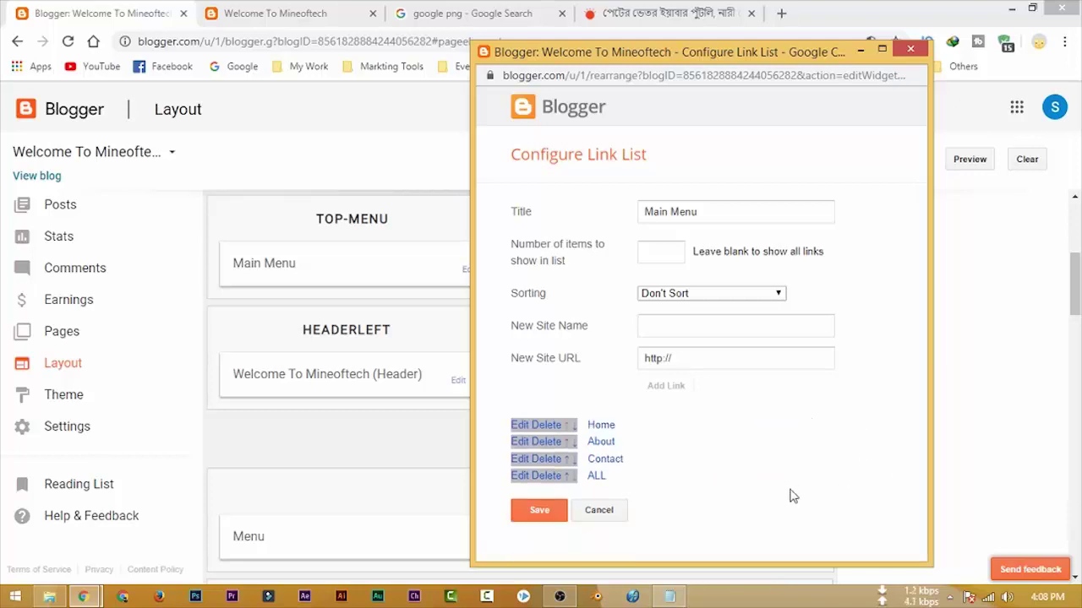
- Move the Home link one place down the Main Menu list and back up, and save the link list
click(575, 427)
click(567, 443)
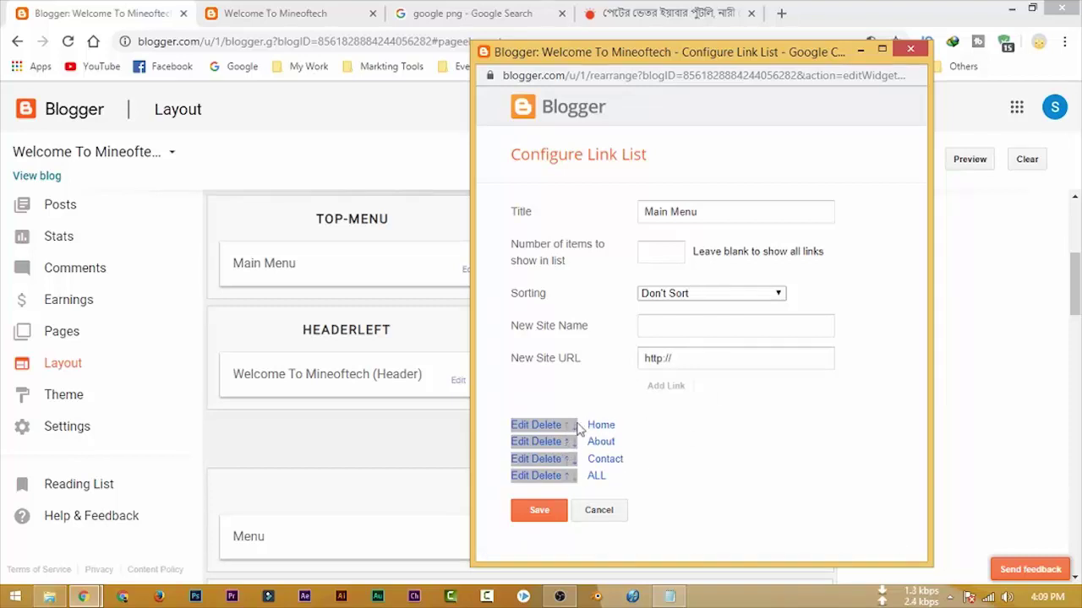
click(537, 514)
- Open the Social Media Icons link list of the Top Social Widget and compare it with the icons on the live blog
click(275, 12)
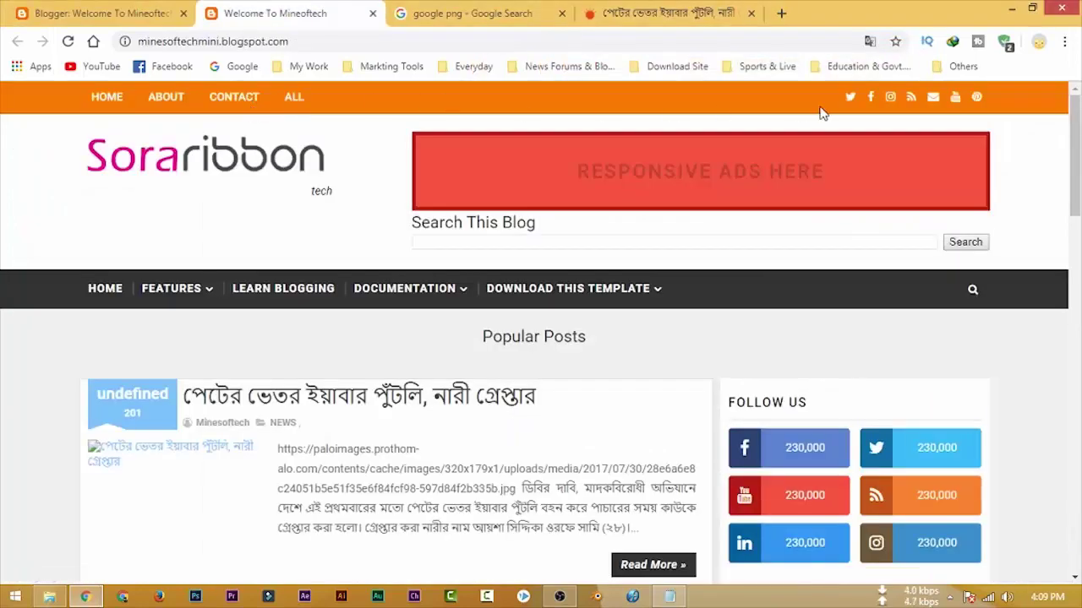
click(99, 10)
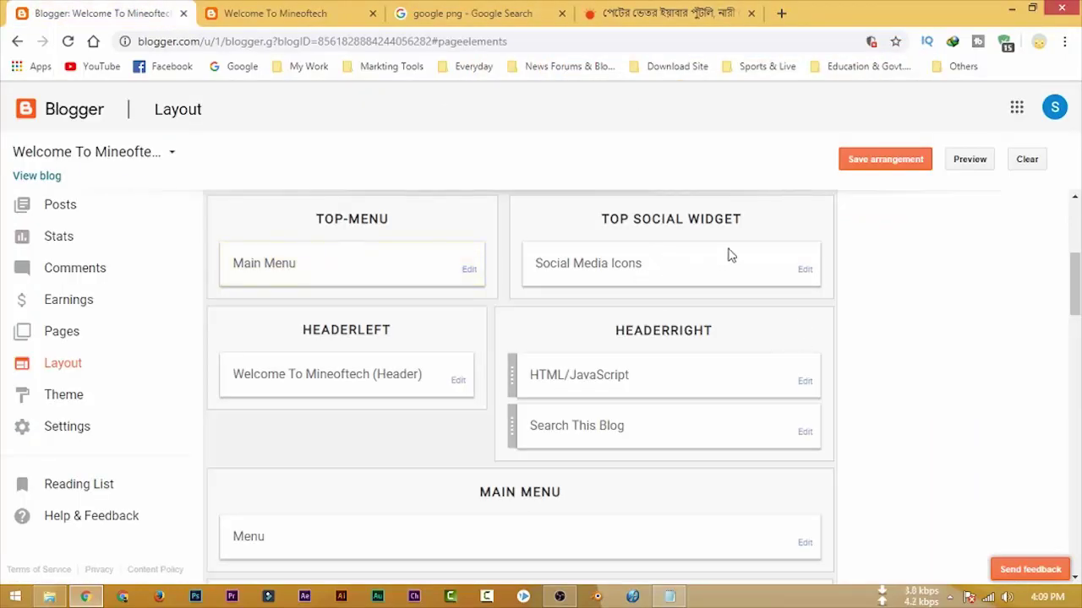
click(802, 271)
drag(355, 39, 807, 68)
click(296, 12)
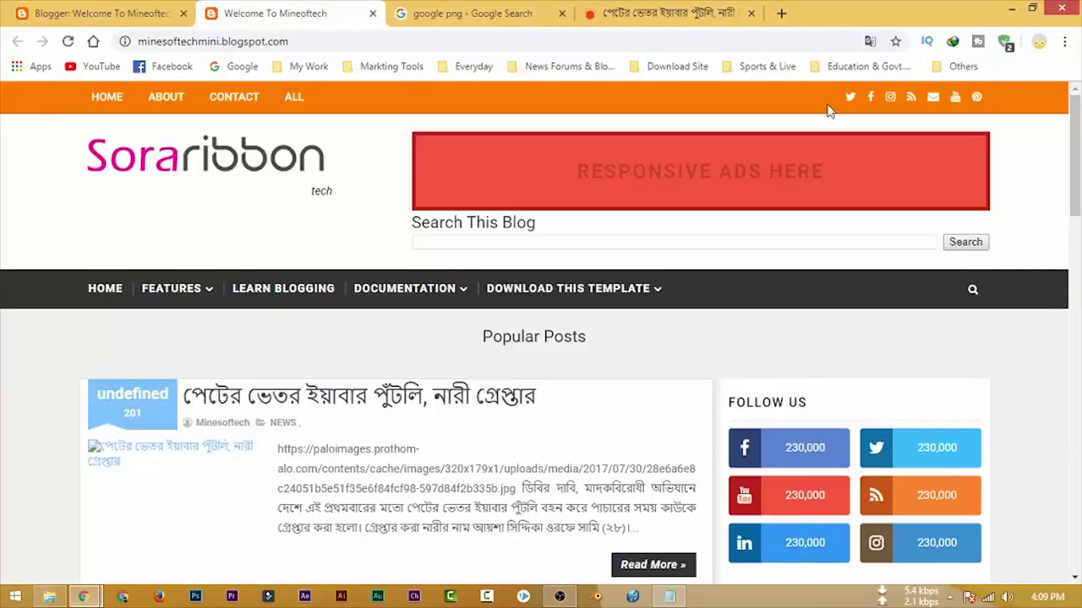
click(495, 12)
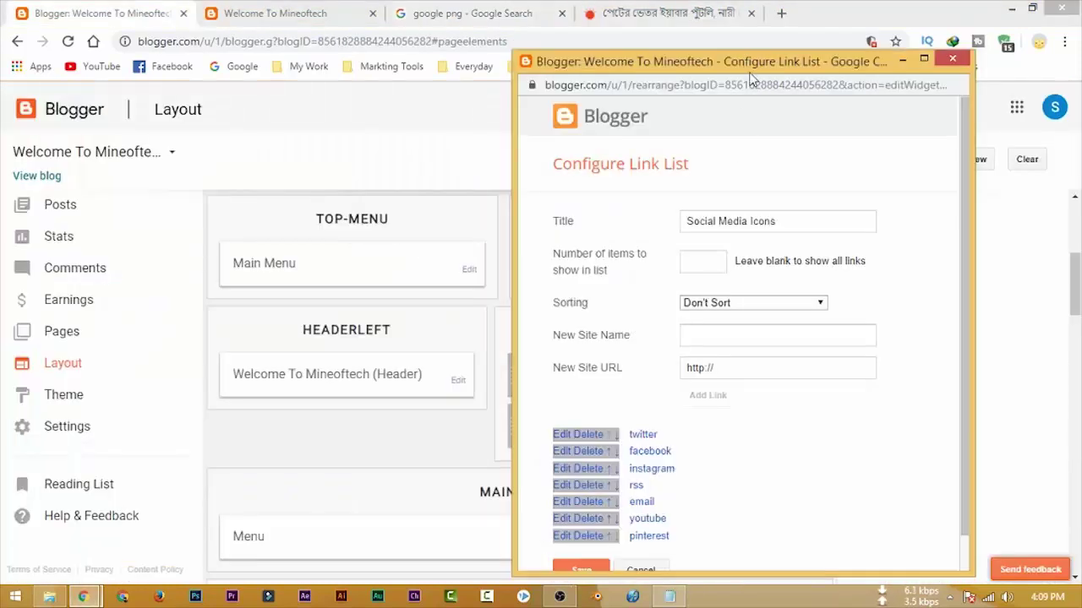
drag(752, 64, 772, 33)
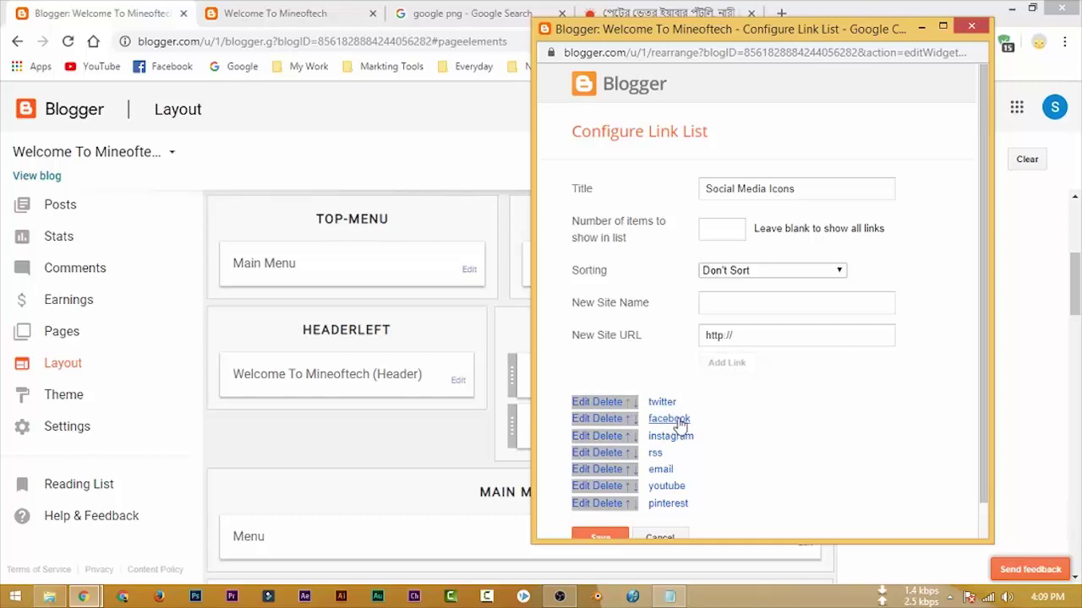
- Try moving the facebook link to the top of the Social Media Icons list and opening its URL for editing, and cancel the configuration
click(627, 421)
click(582, 404)
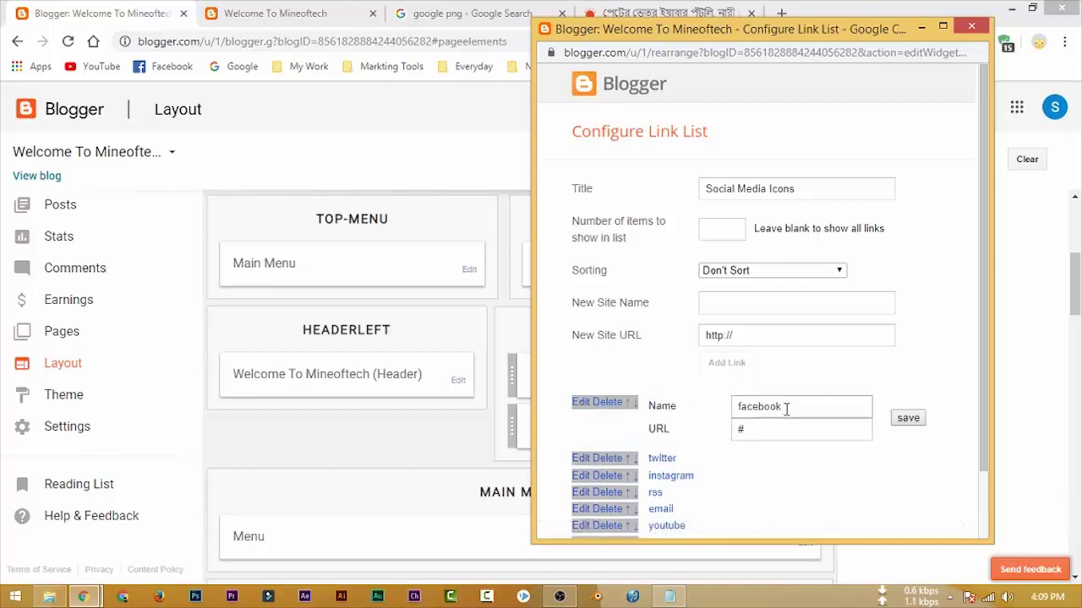
click(760, 431)
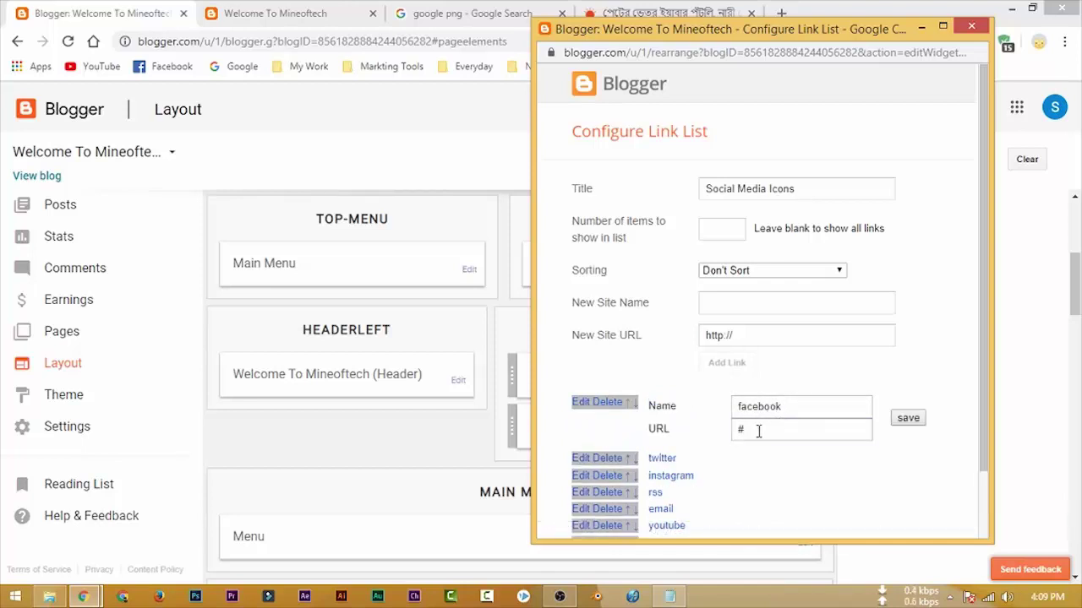
click(756, 431)
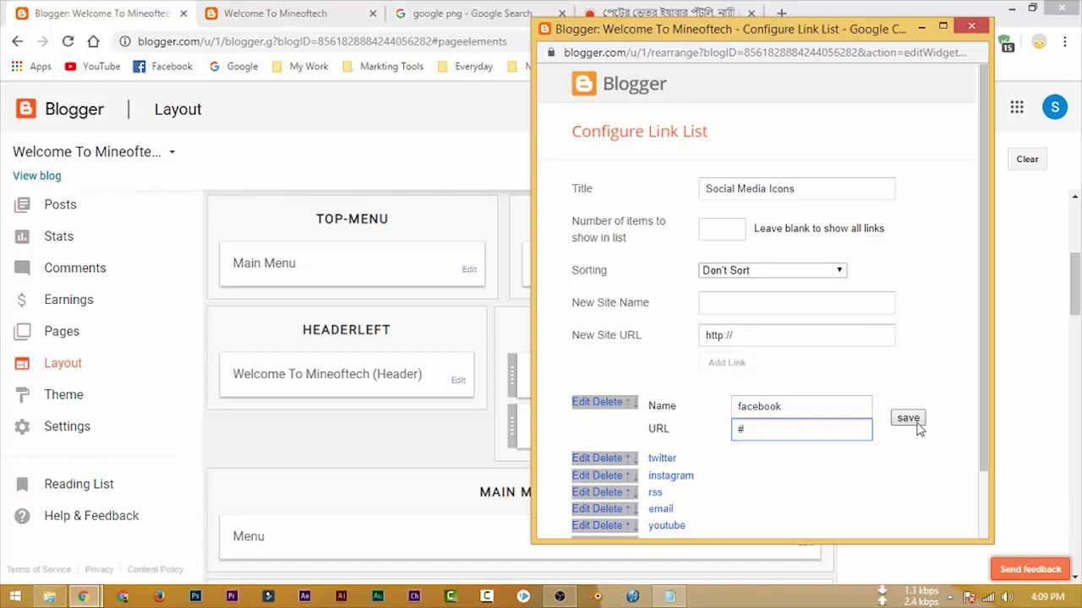
click(727, 302)
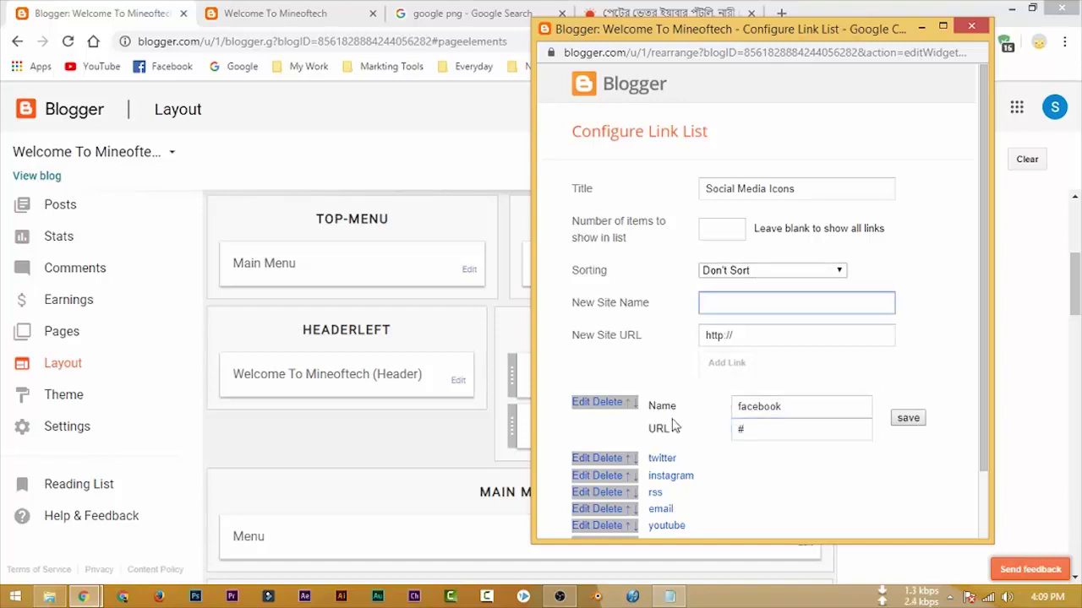
scroll(688, 453, down, 2)
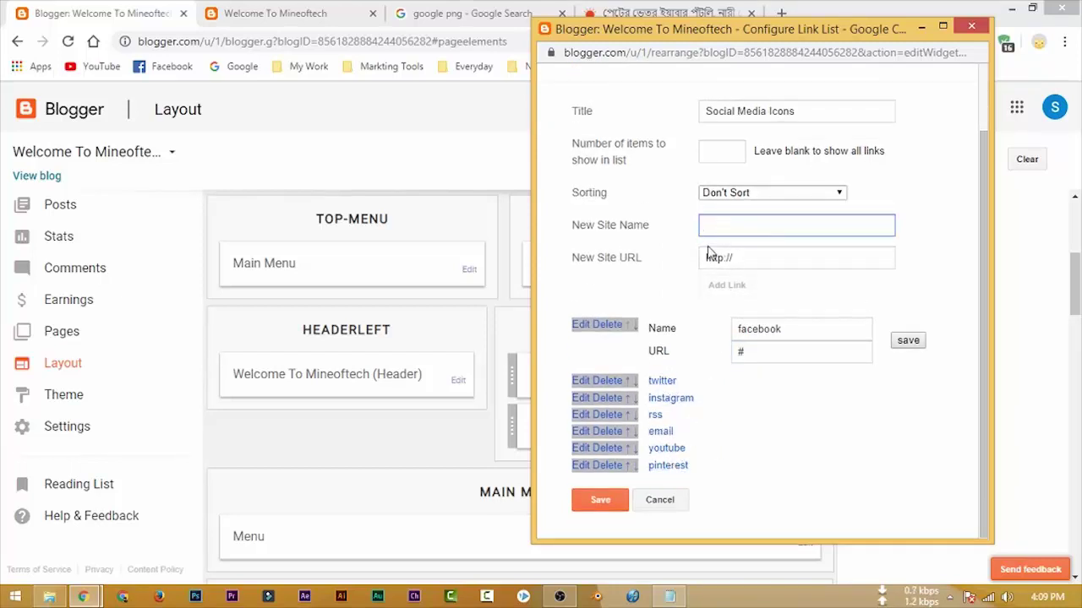
click(656, 504)
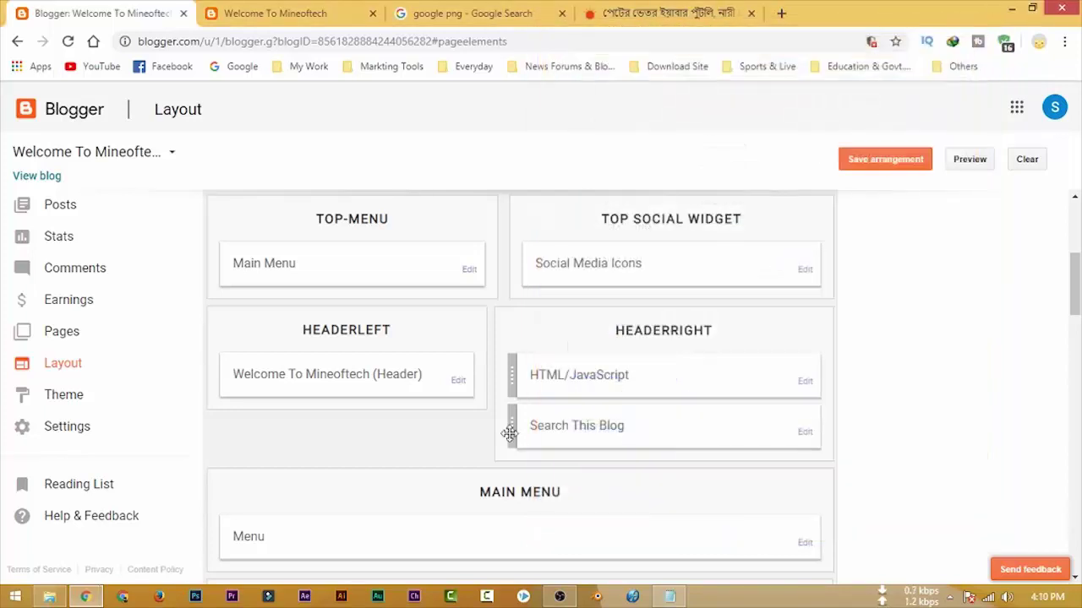
scroll(947, 332, down, 1)
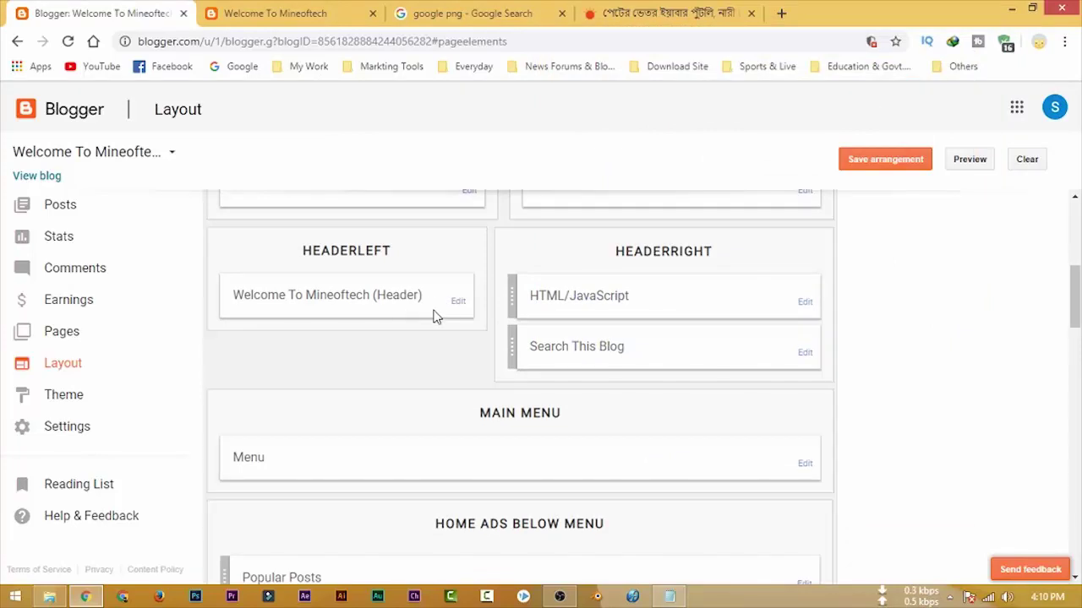
- Open the HeaderLeft header gadget, compare it with the live blog, and shorten the blog title to Mineoftech
click(458, 302)
drag(302, 34, 459, 74)
click(278, 14)
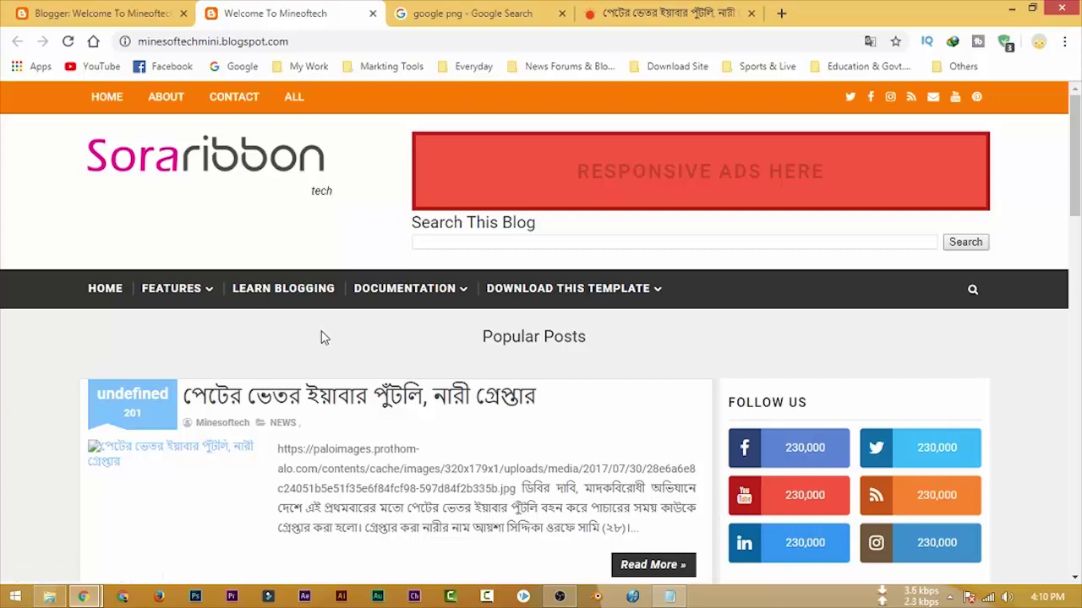
mouse_move(83, 596)
click(288, 539)
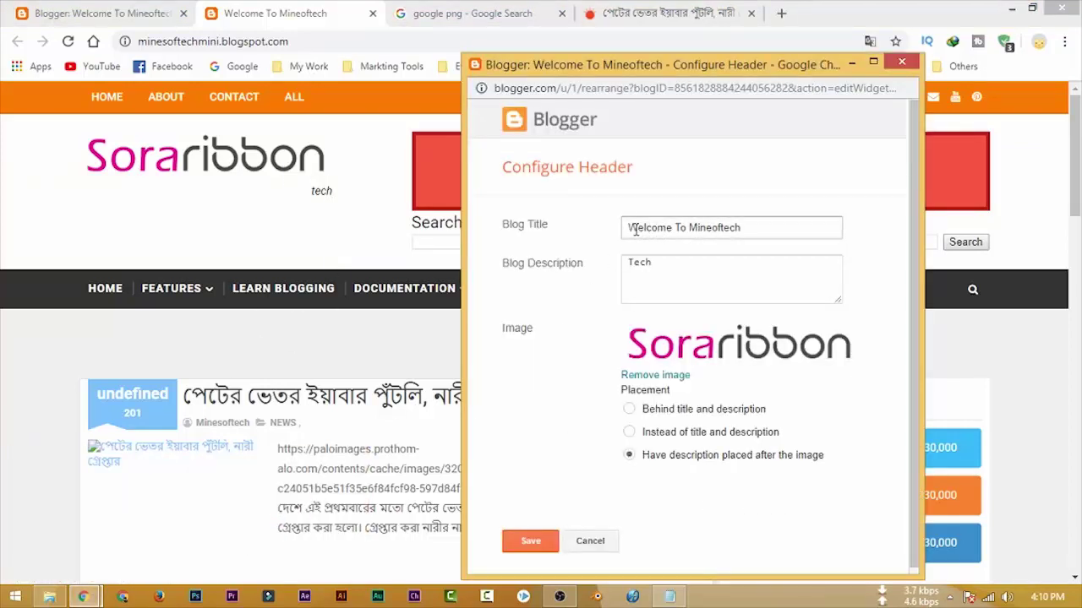
click(750, 226)
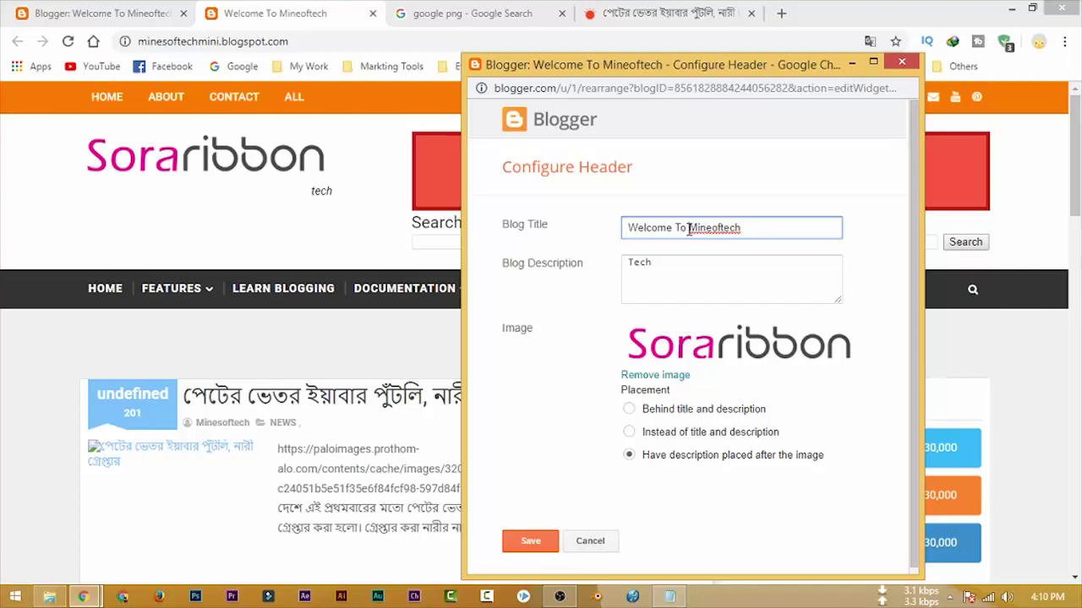
drag(689, 228, 597, 226)
key(BackSpace)
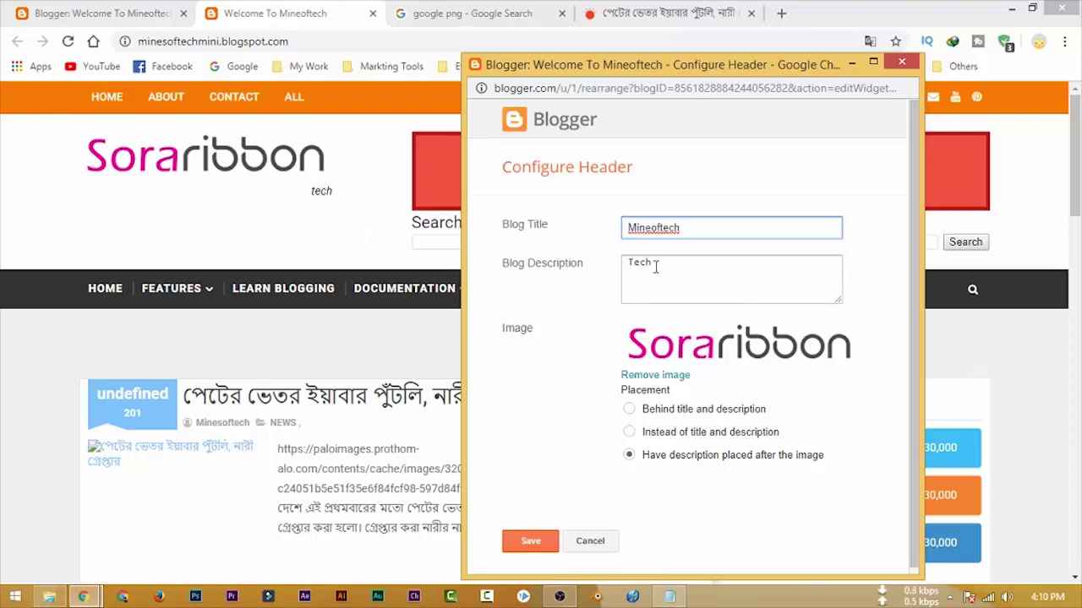
- Remove the Soraribbon logo image from the header, save the header configuration, and reload the live blog
scroll(663, 267, down, 1)
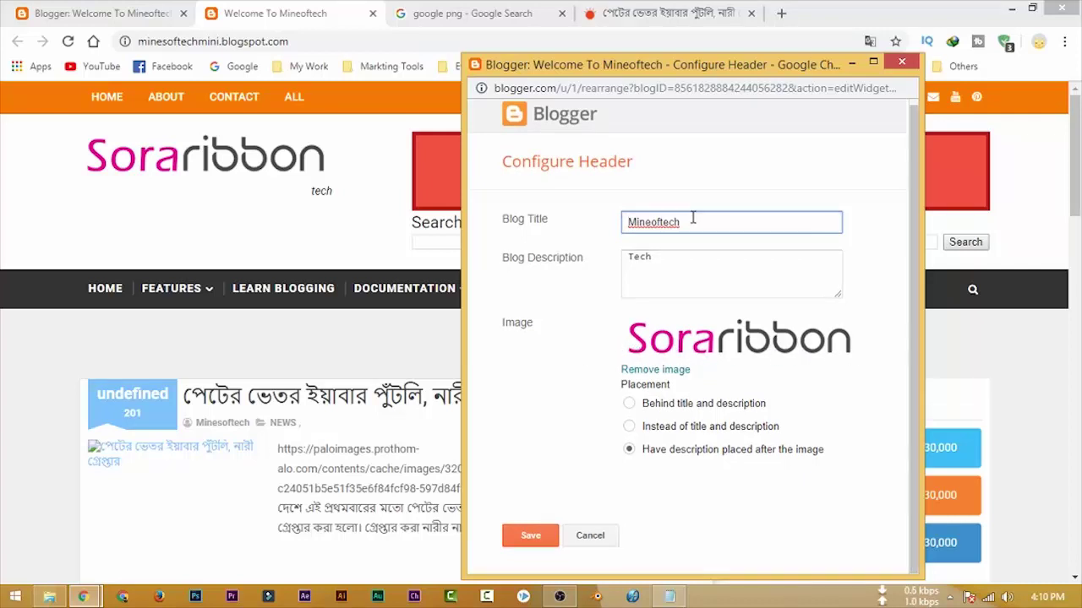
click(660, 371)
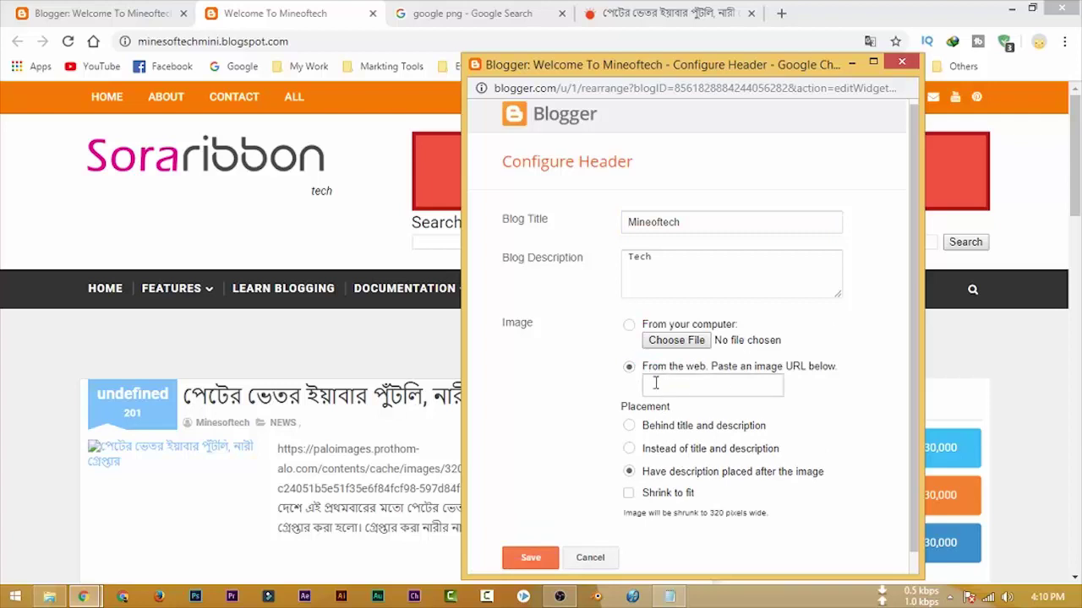
click(689, 395)
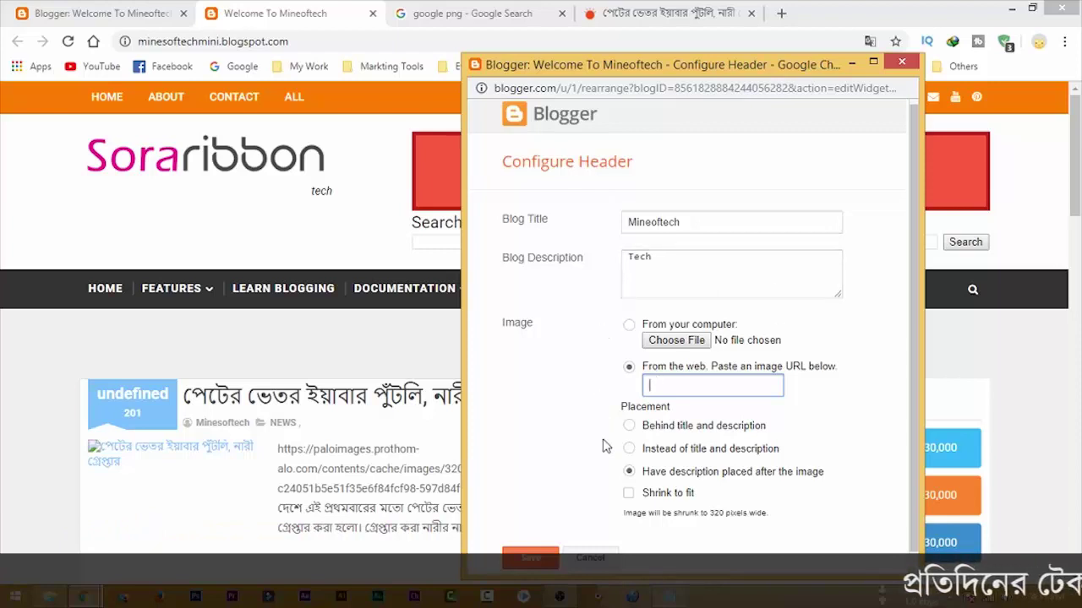
click(531, 560)
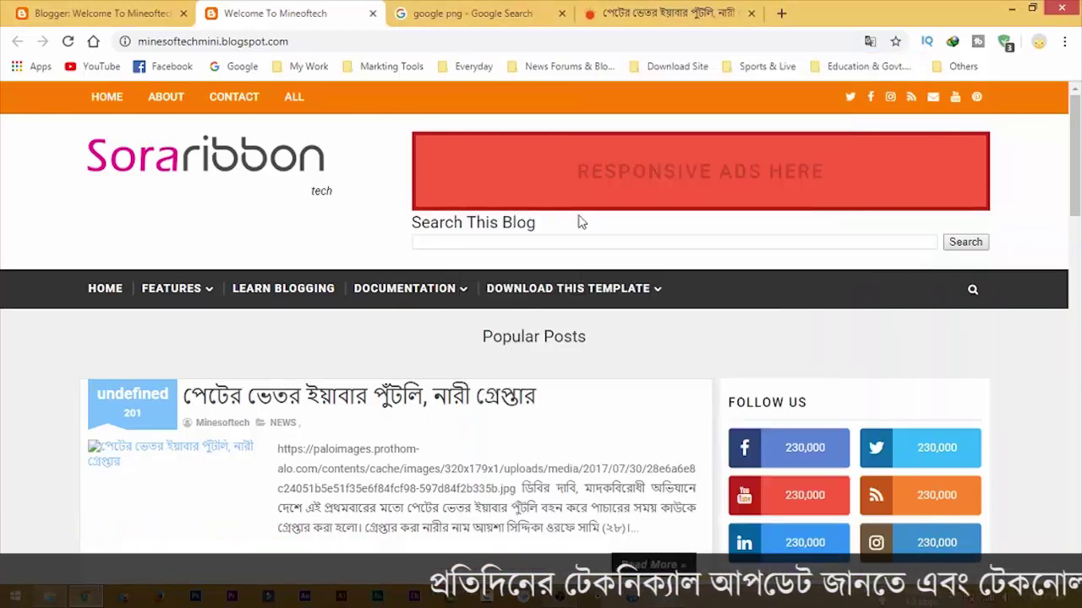
click(68, 41)
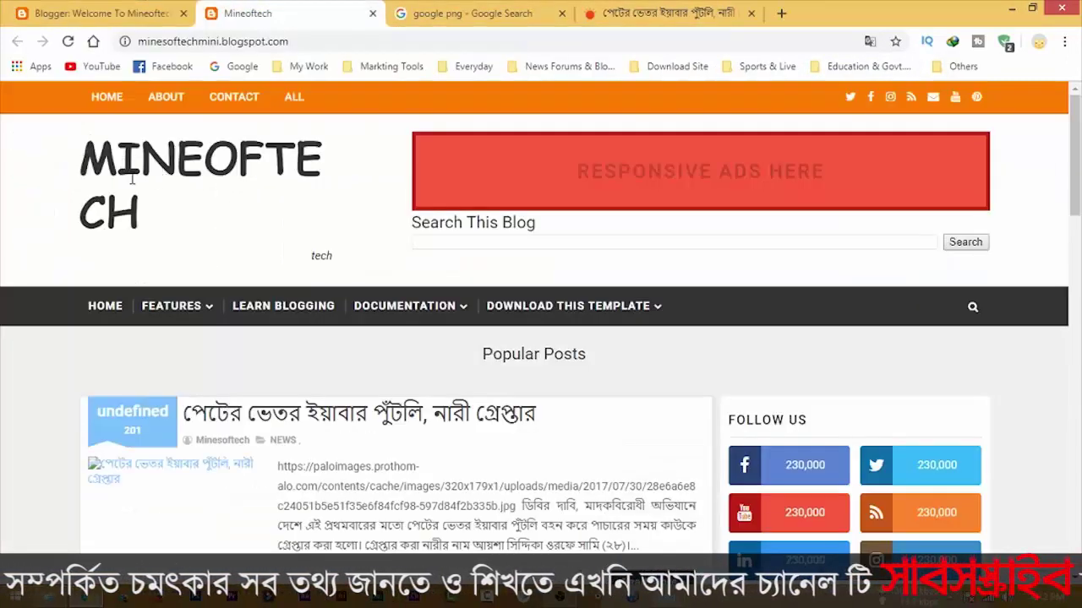
- Remove the HTML/JavaScript ad gadget from the HeaderRight section and reload the live blog
click(95, 14)
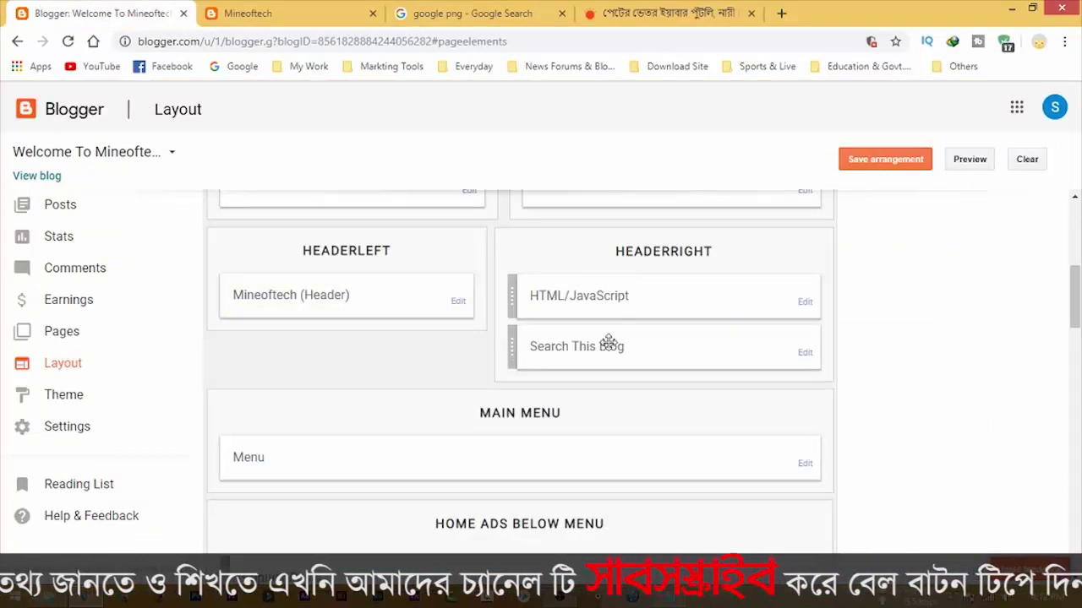
click(259, 10)
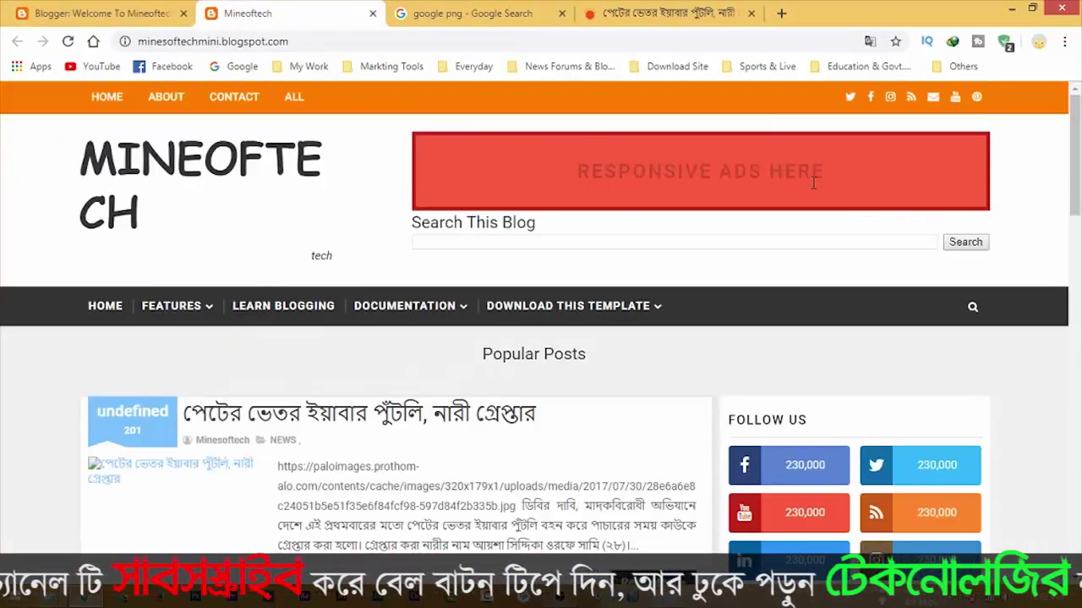
click(143, 13)
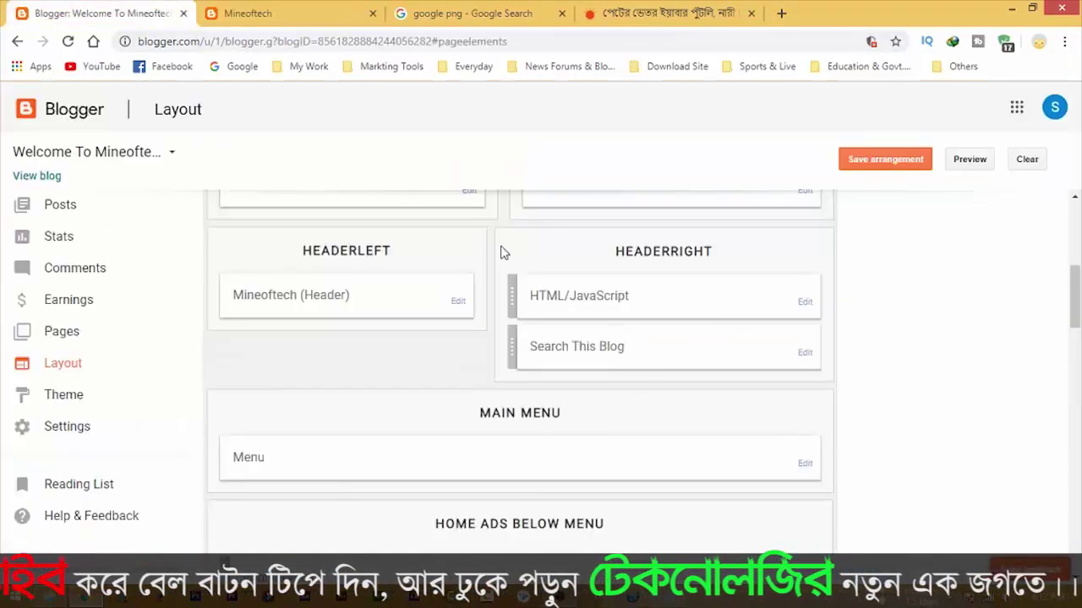
click(806, 304)
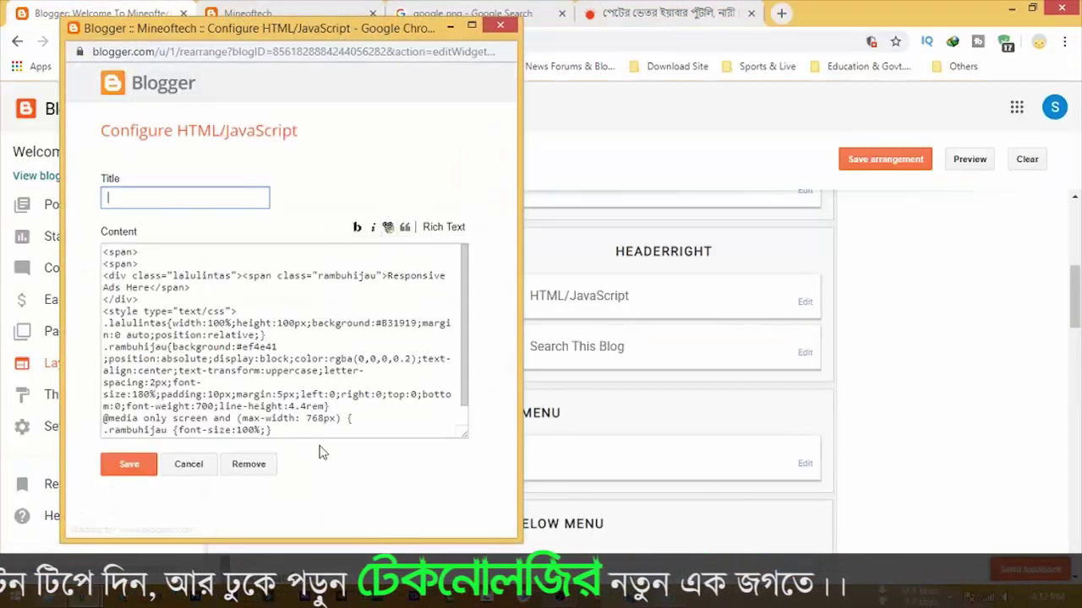
click(253, 467)
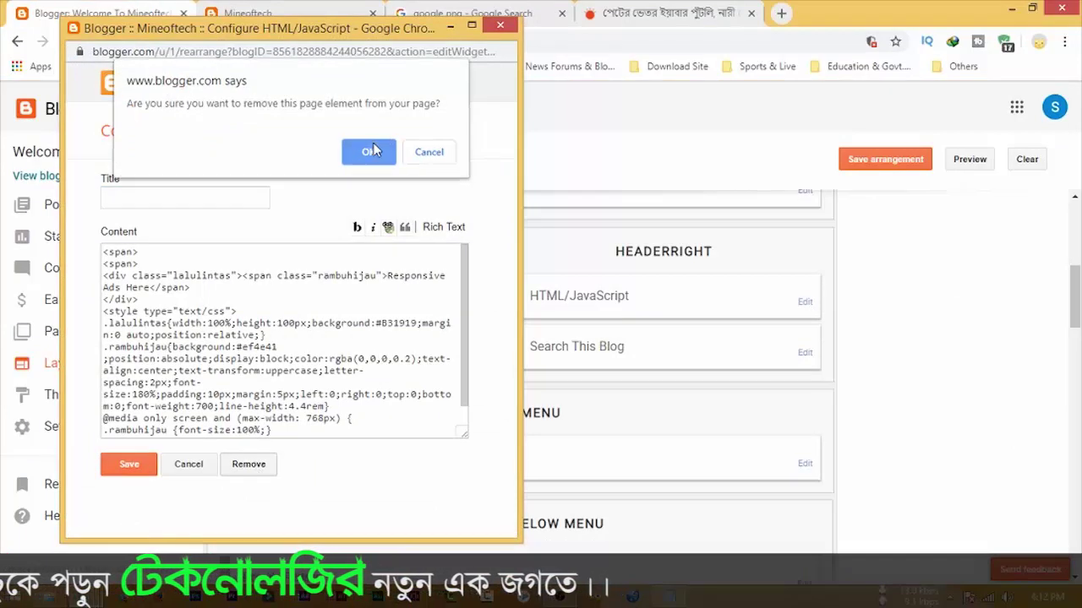
click(366, 151)
click(295, 14)
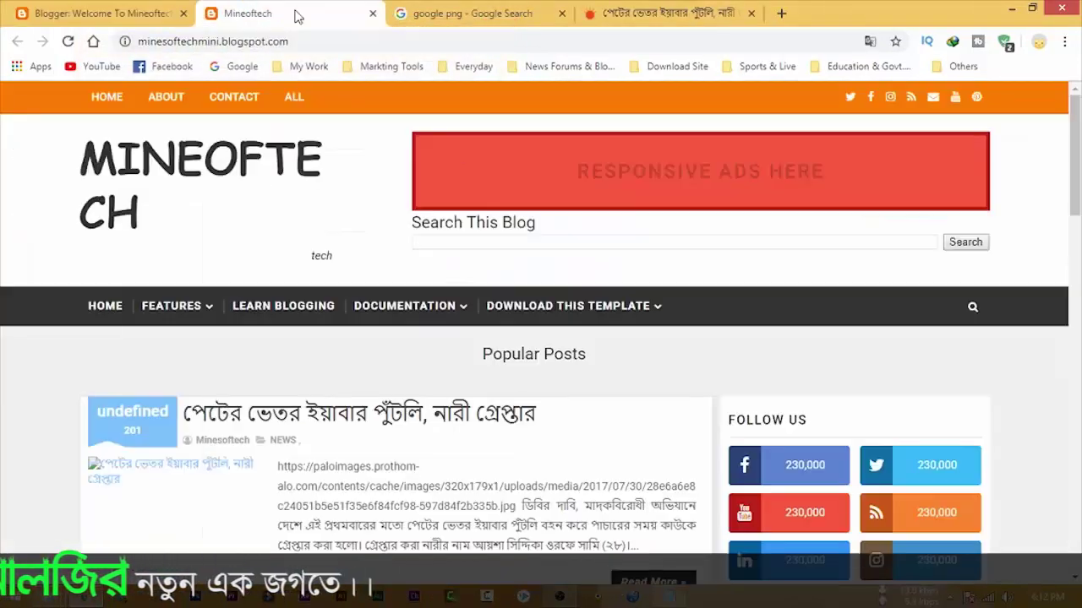
click(68, 41)
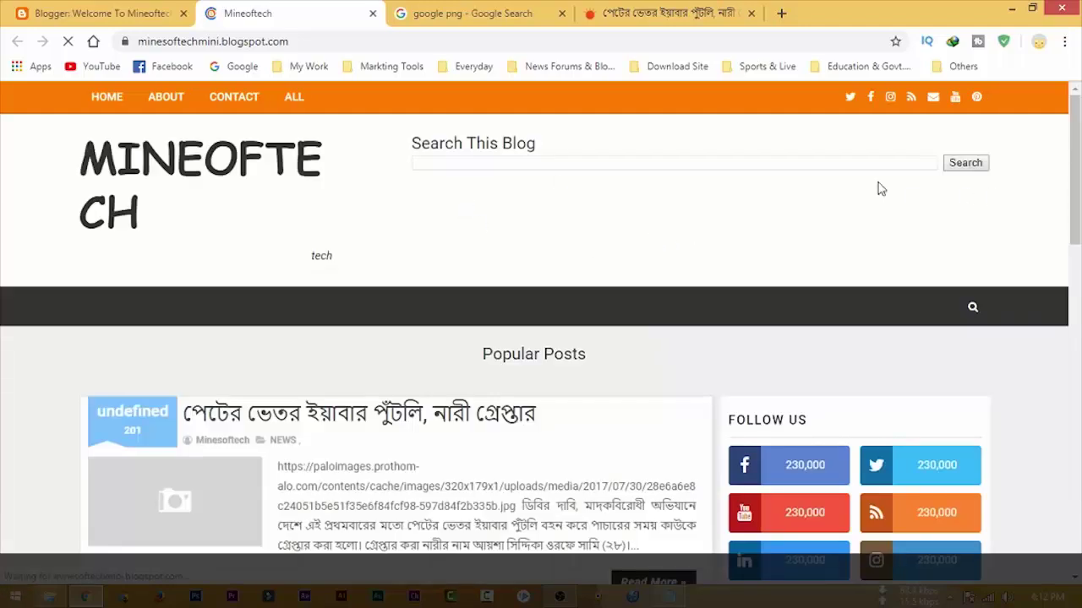
- Remove the Search This Blog gadget from the HeaderRight section
click(659, 164)
click(140, 13)
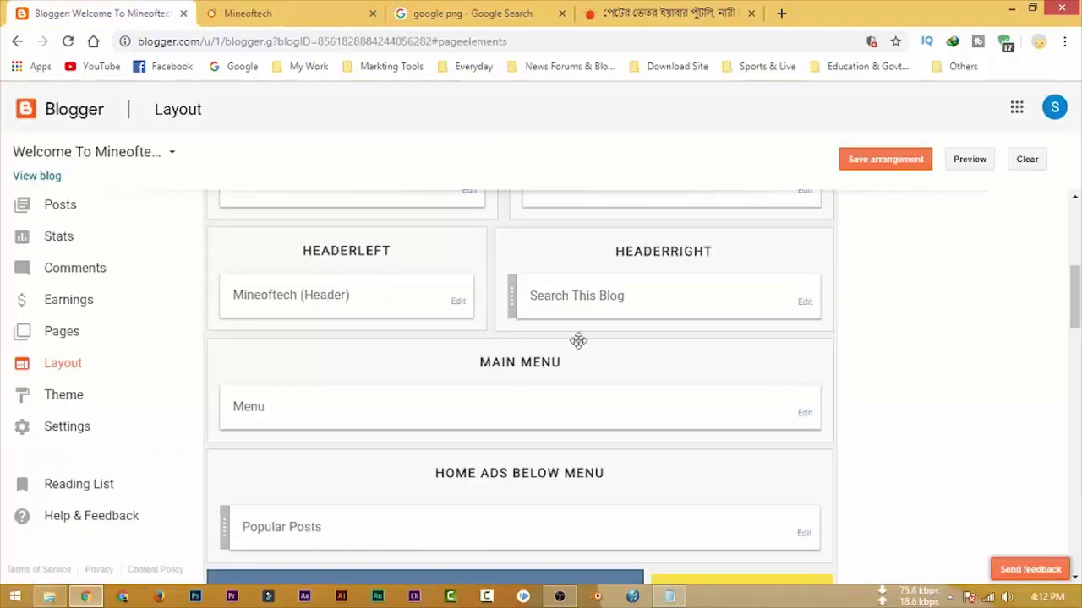
click(805, 304)
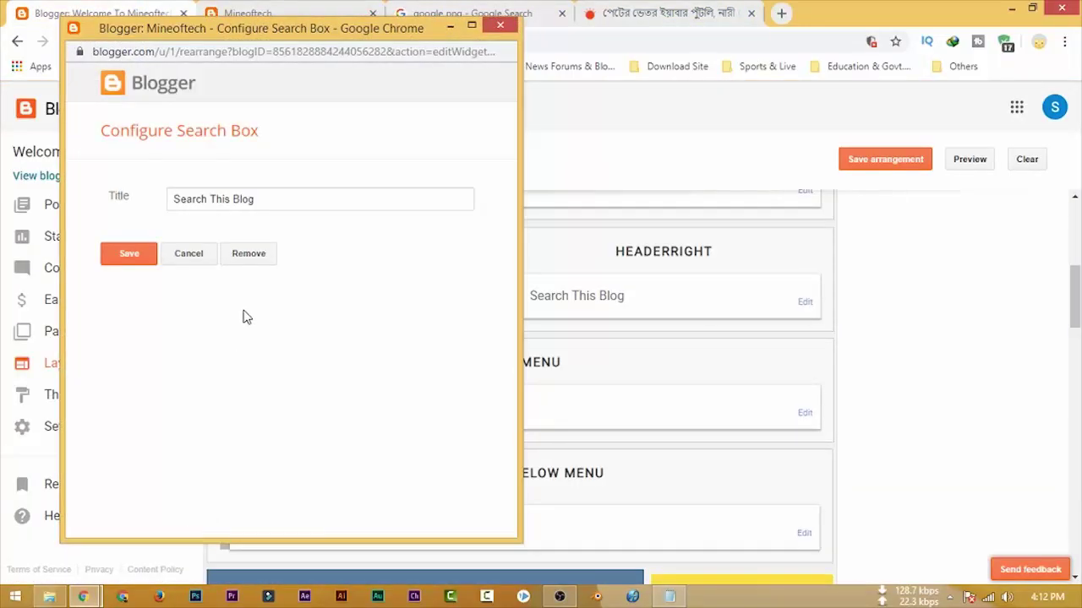
click(250, 255)
click(348, 157)
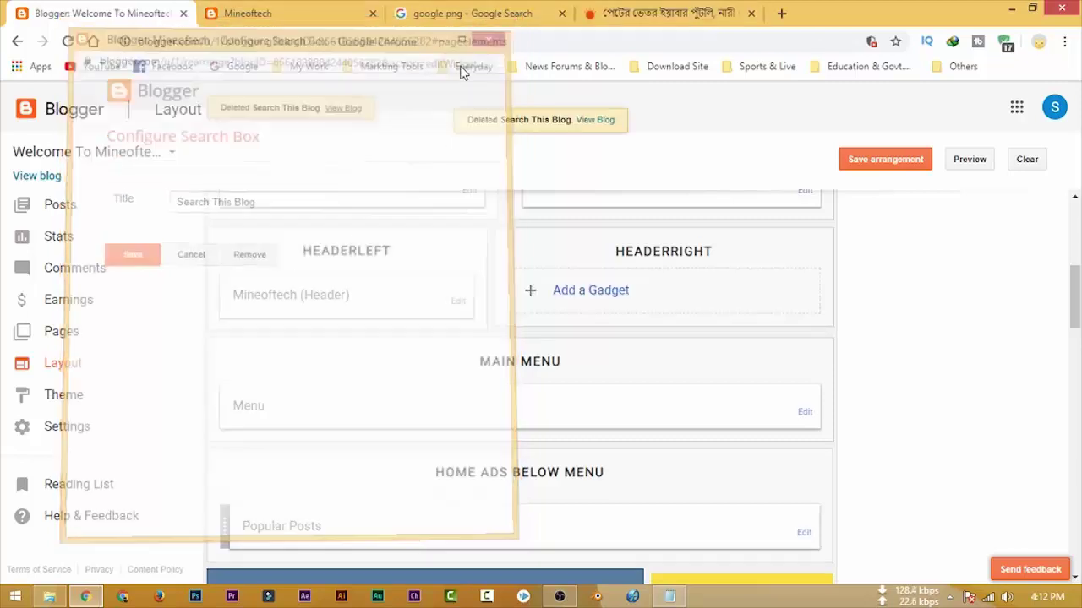
- Browse the list of gadgets available for the HeaderRight section and close it without adding one
click(580, 301)
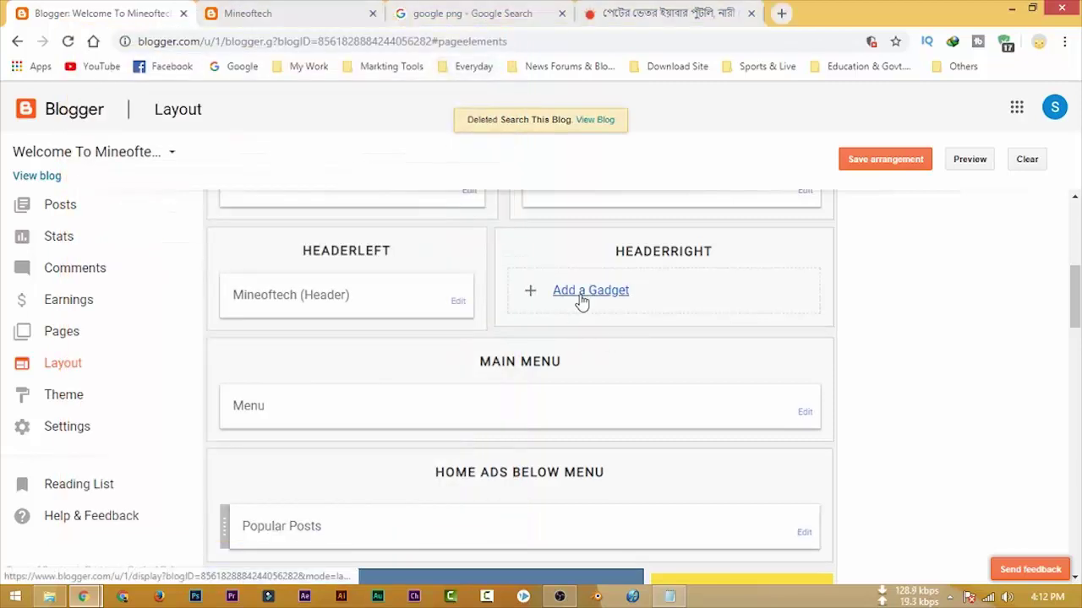
scroll(290, 338, down, 5)
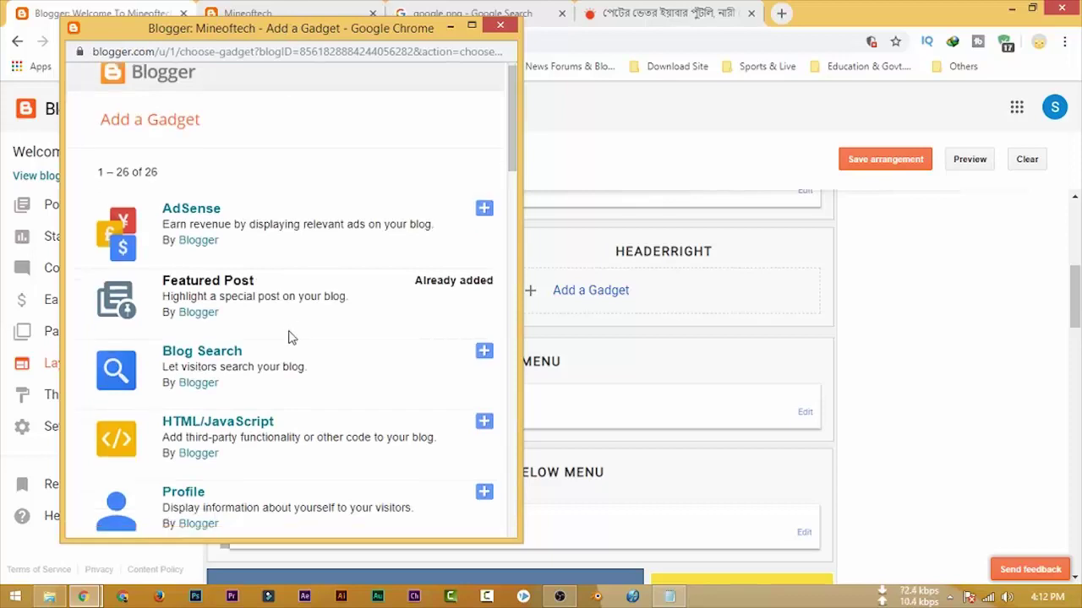
scroll(310, 394, up, 5)
scroll(309, 397, down, 13)
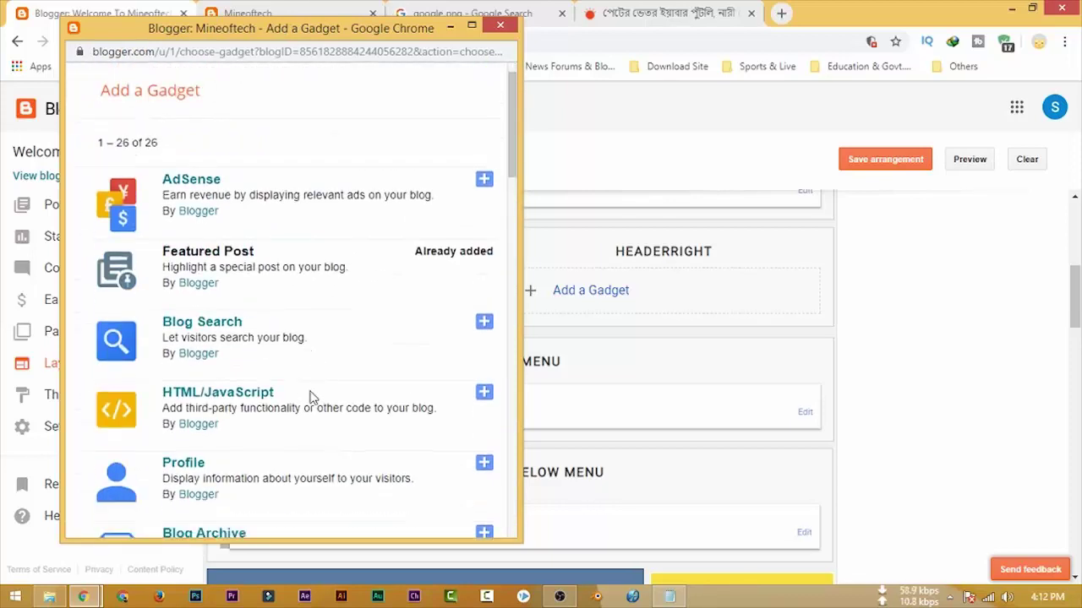
scroll(309, 397, down, 6)
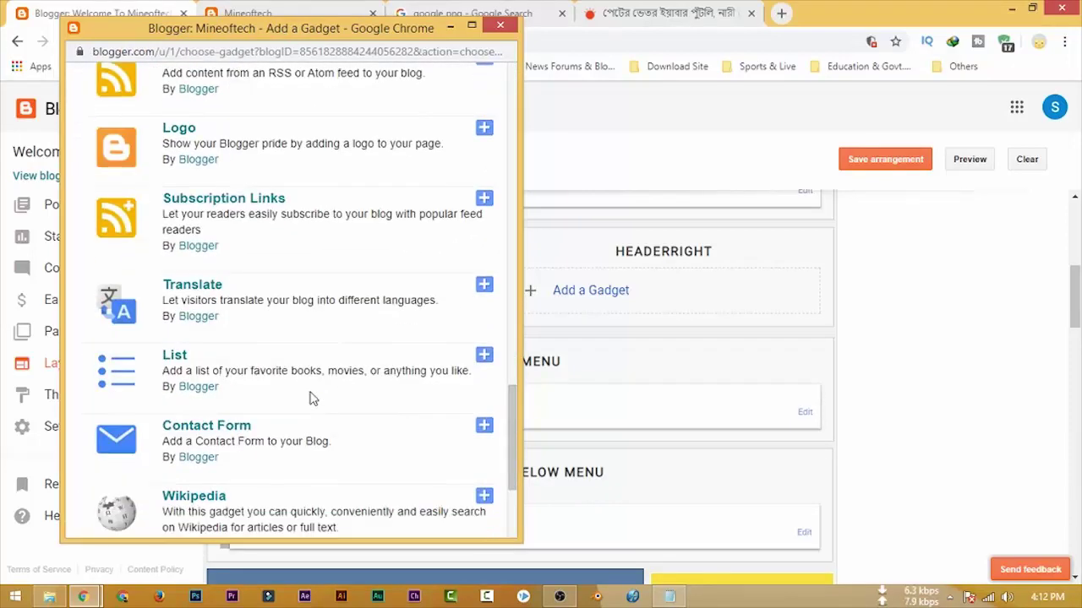
scroll(313, 467, up, 18)
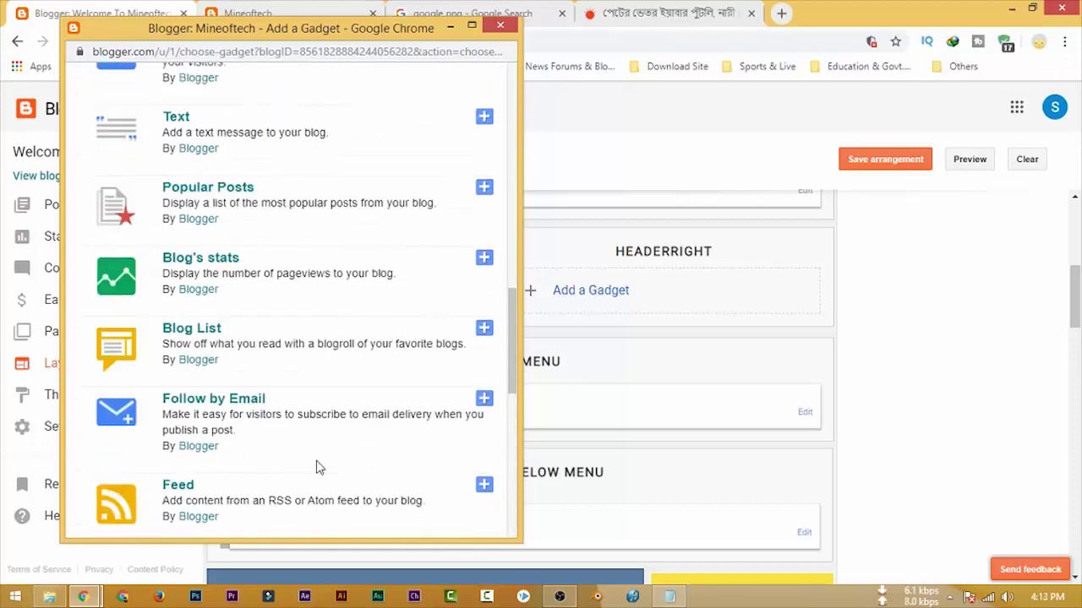
scroll(314, 374, down, 13)
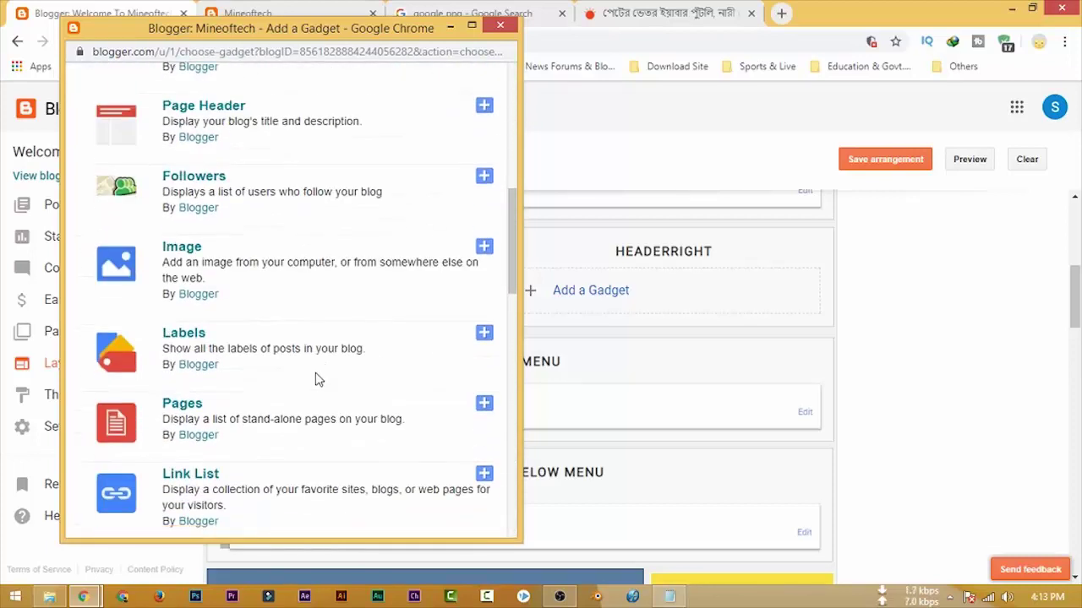
scroll(311, 381, down, 4)
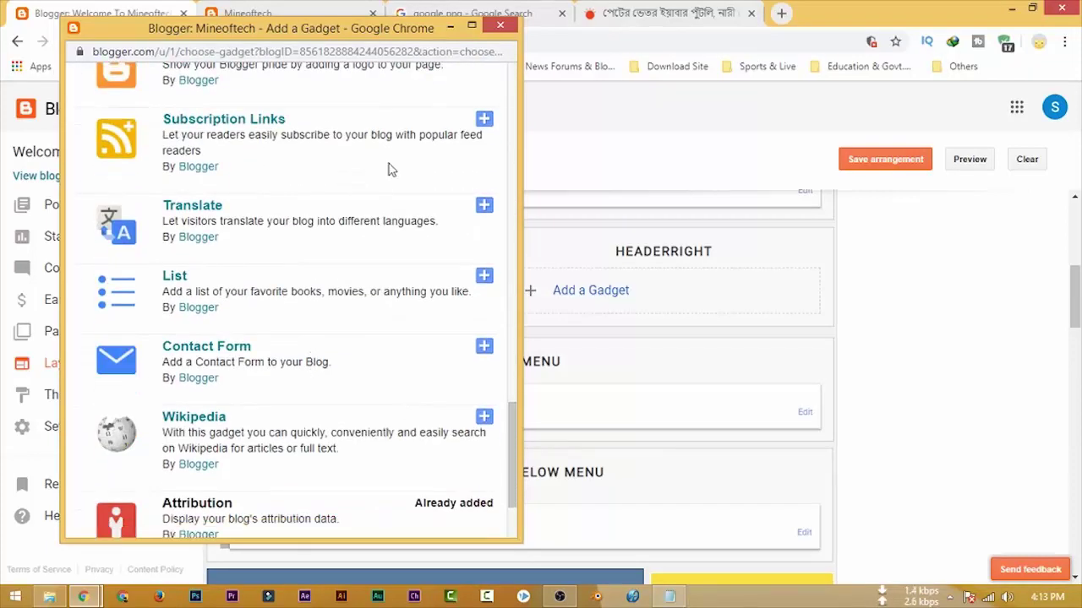
click(500, 25)
- Open the Menu link list of the Main Menu section and compare it with the menu on the live blog
scroll(884, 355, down, 2)
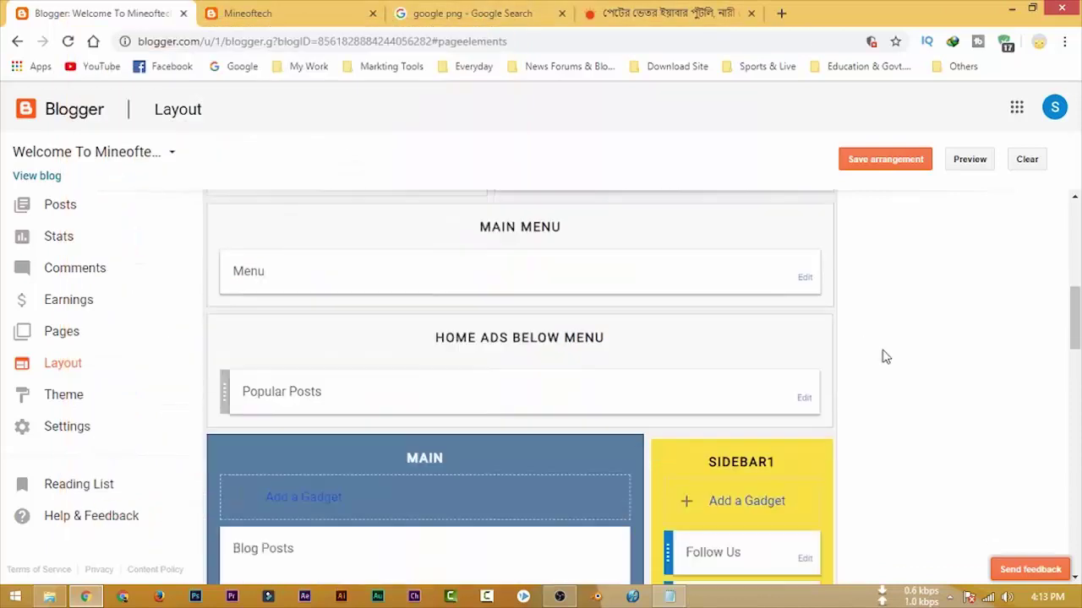
scroll(387, 349, up, 1)
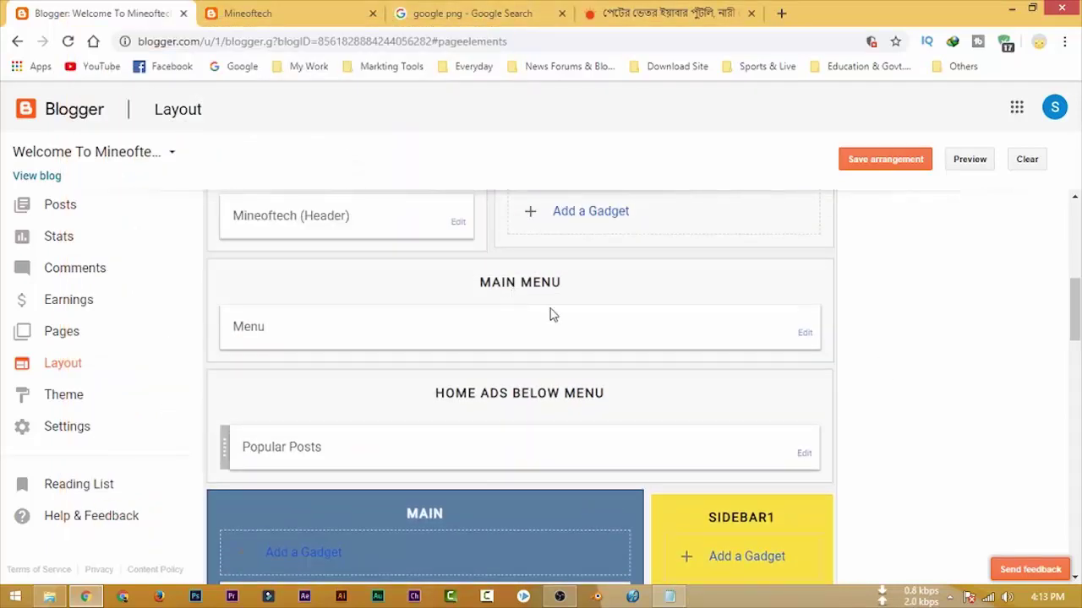
click(806, 336)
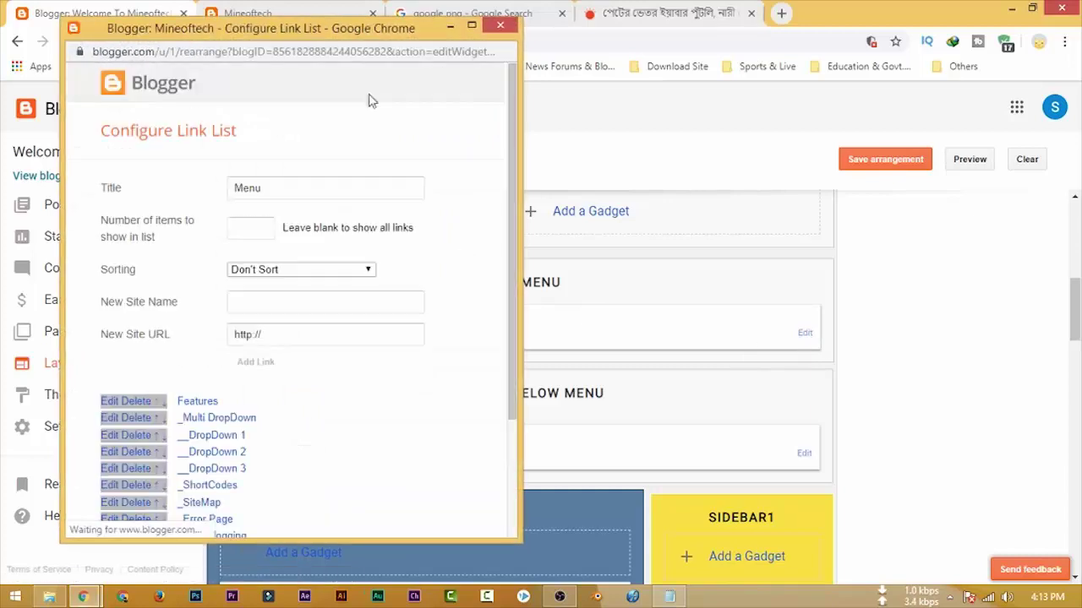
click(368, 20)
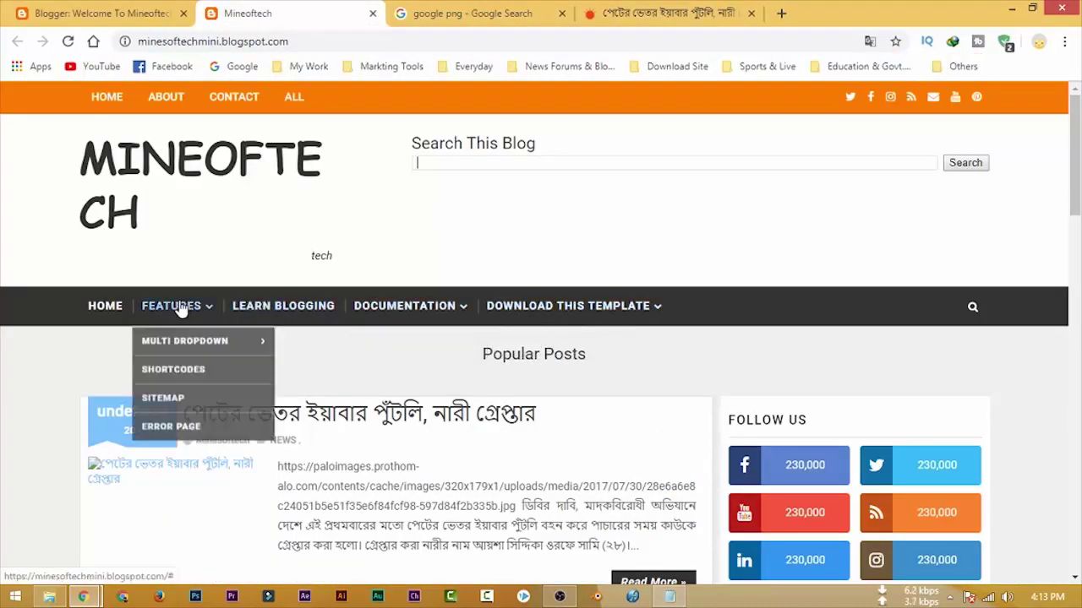
click(97, 15)
mouse_move(83, 596)
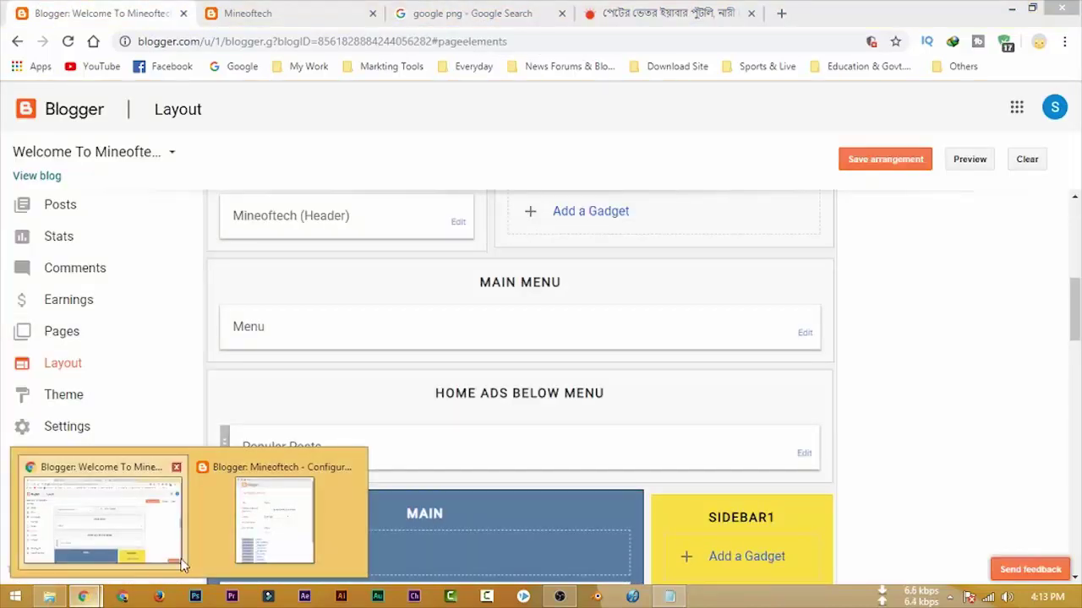
click(286, 522)
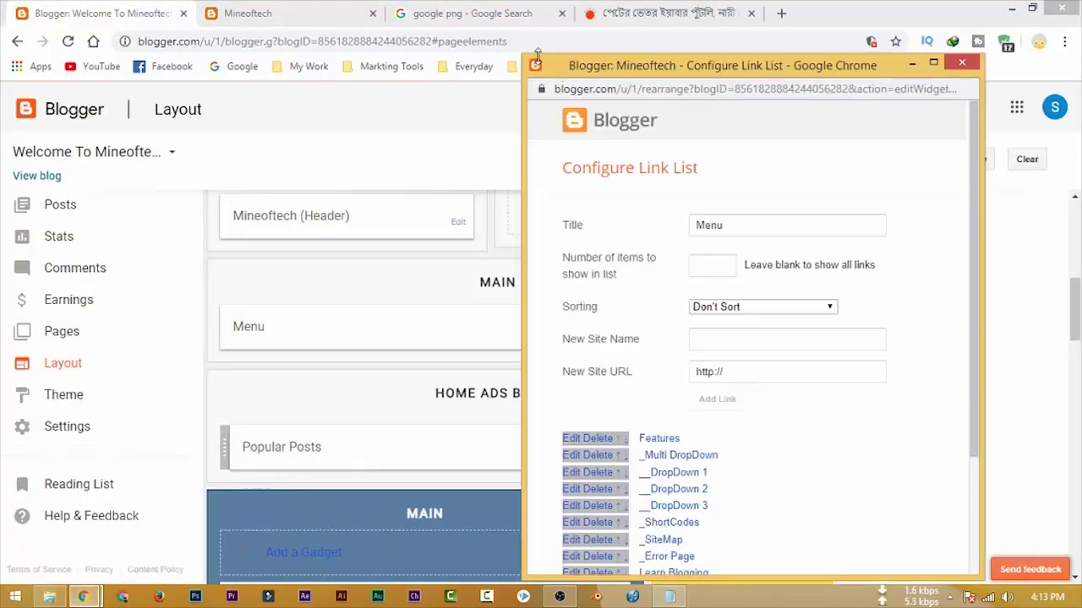
- Compare the underscore-prefixed entries in the Menu link list with the nested Features dropdown on the live blog
drag(537, 54, 581, 165)
drag(668, 174, 583, 54)
scroll(644, 303, down, 3)
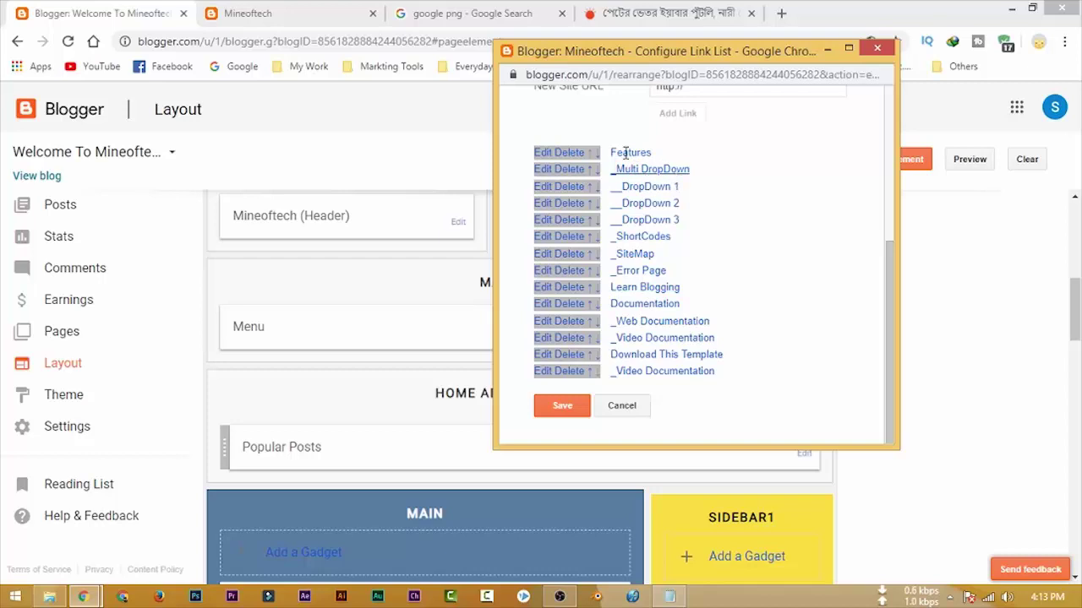
click(254, 12)
mouse_move(170, 306)
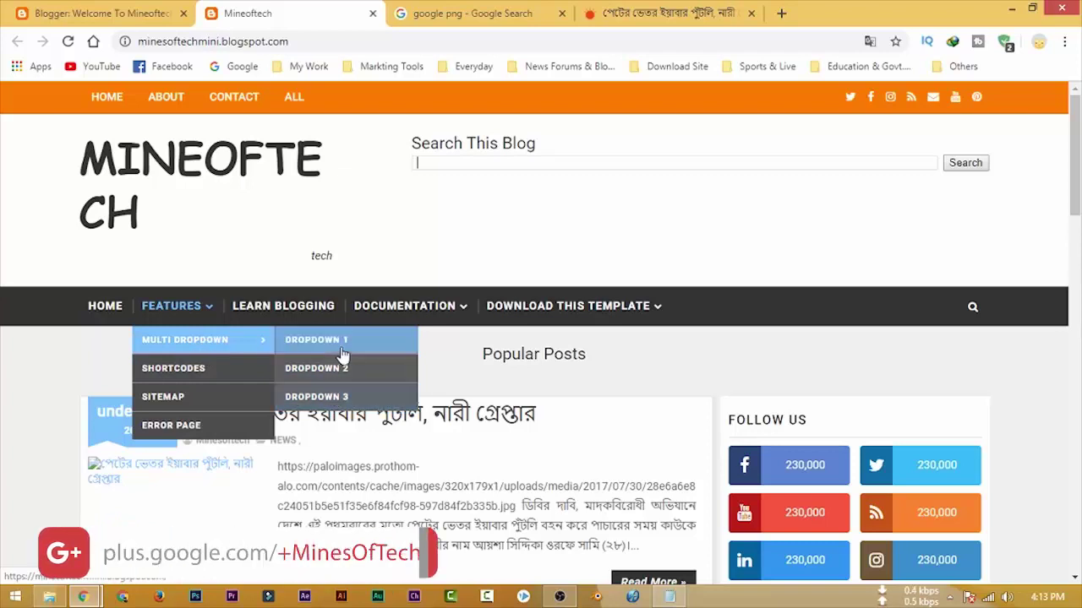
click(121, 12)
mouse_move(83, 597)
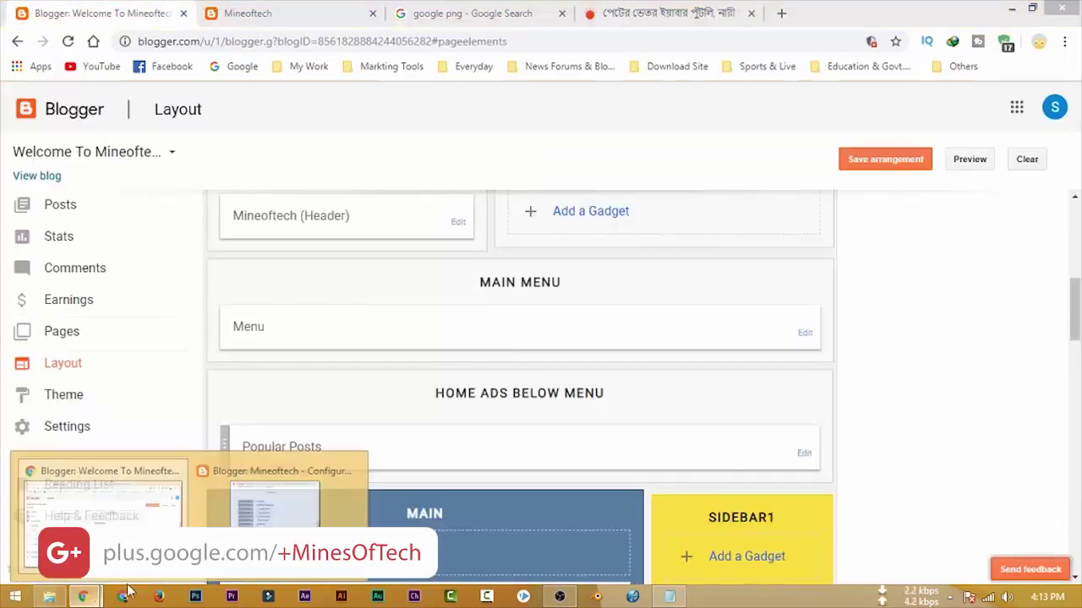
click(279, 498)
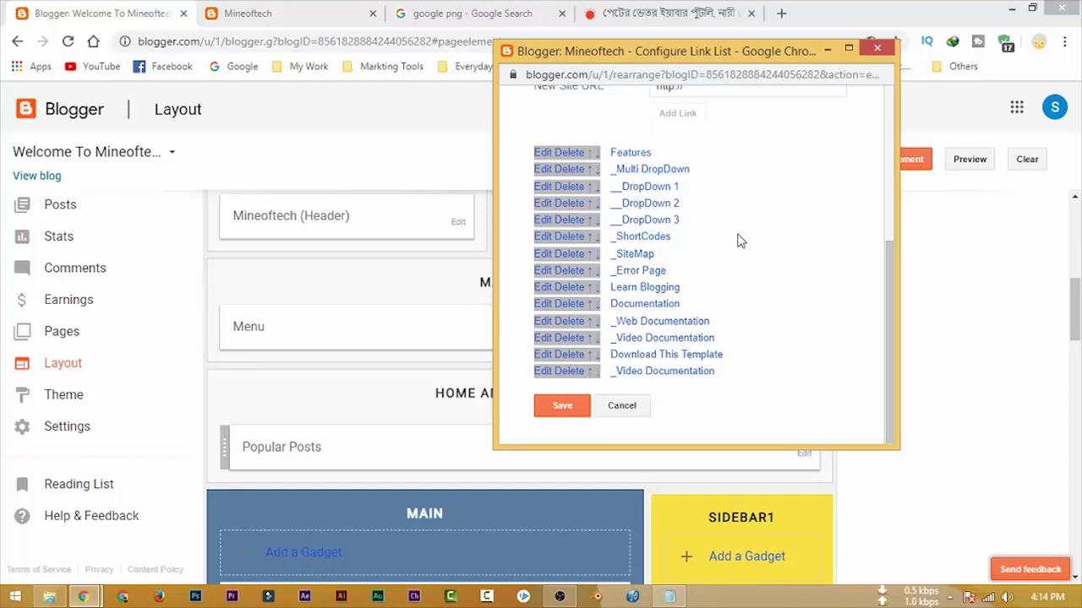
scroll(739, 240, up, 2)
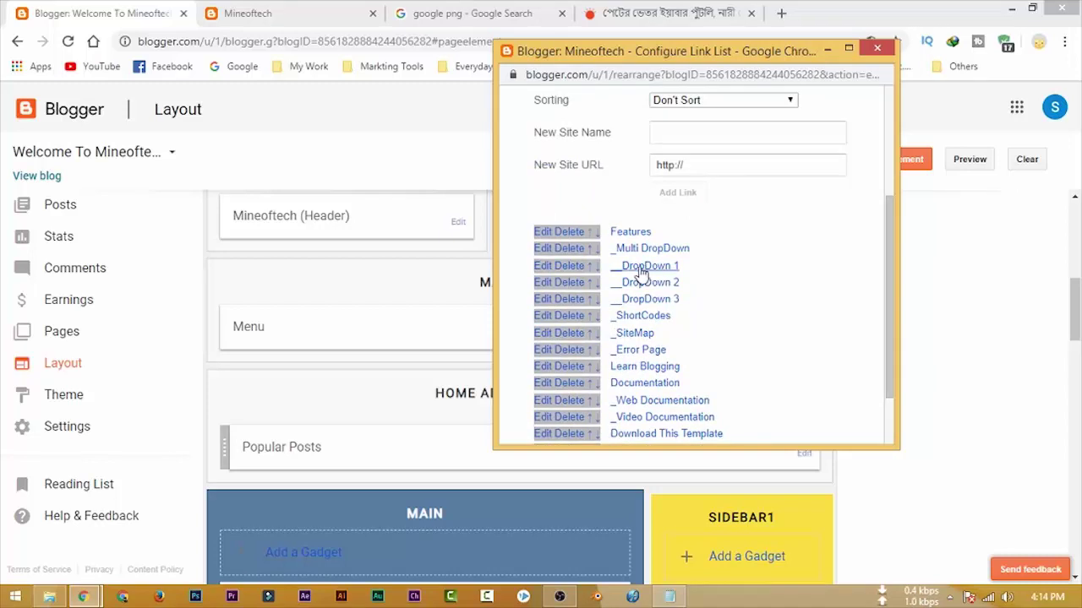
click(690, 133)
text(TEST)
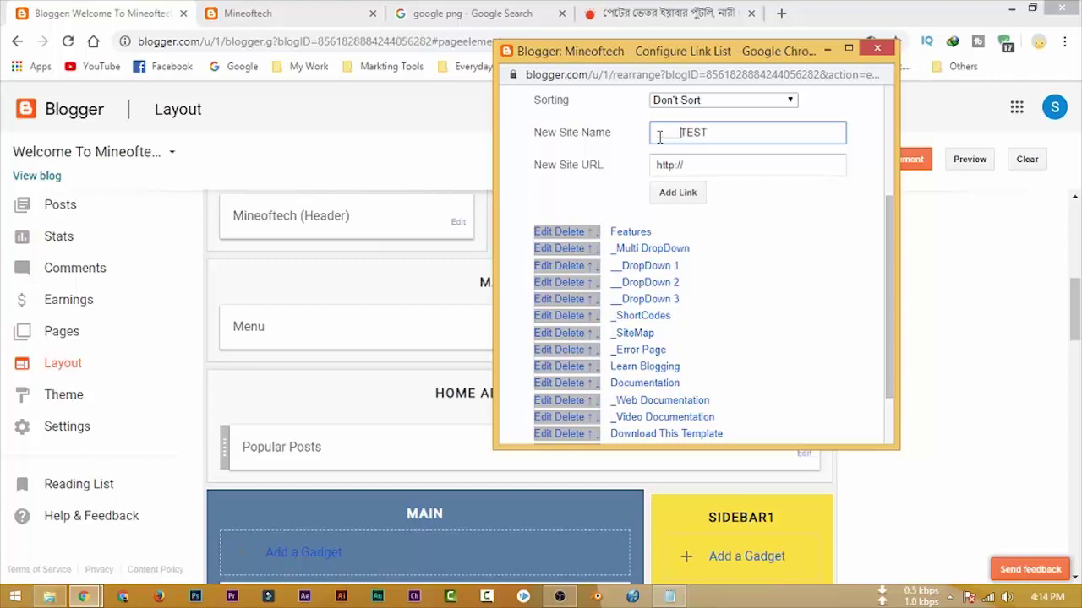
click(677, 201)
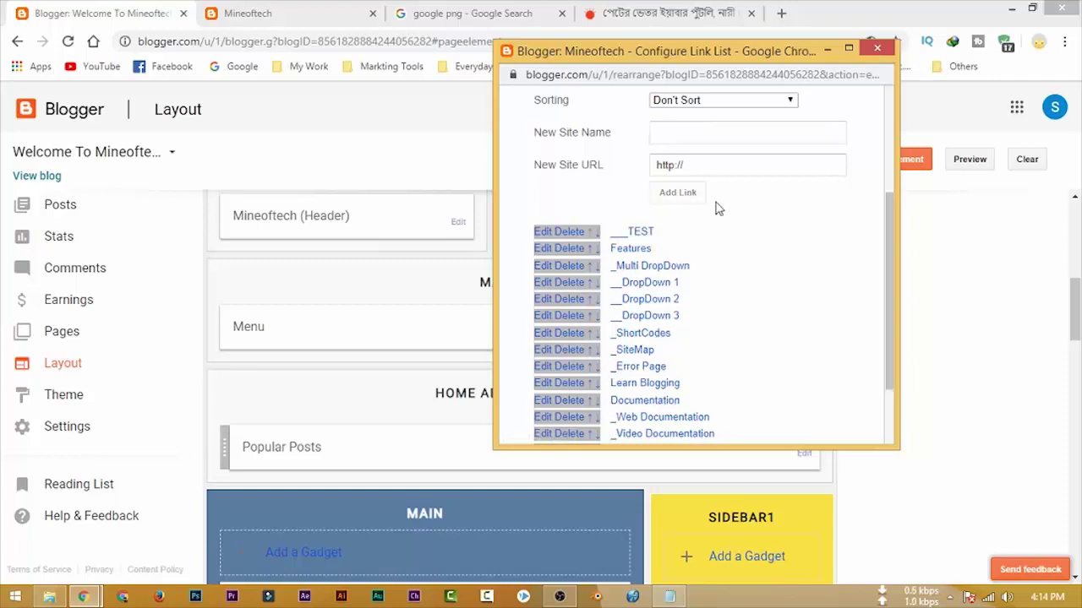
- Move the ___TEST link down to directly below __DropDown 1 and save the Menu link list
click(595, 231)
scroll(642, 362, down, 3)
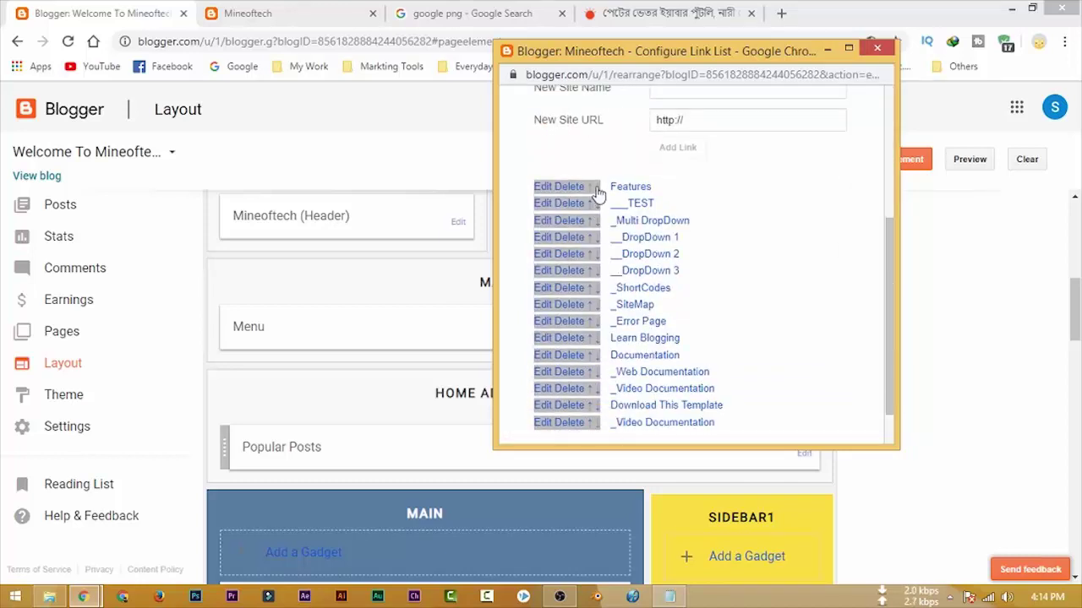
click(596, 193)
scroll(596, 279, down, 2)
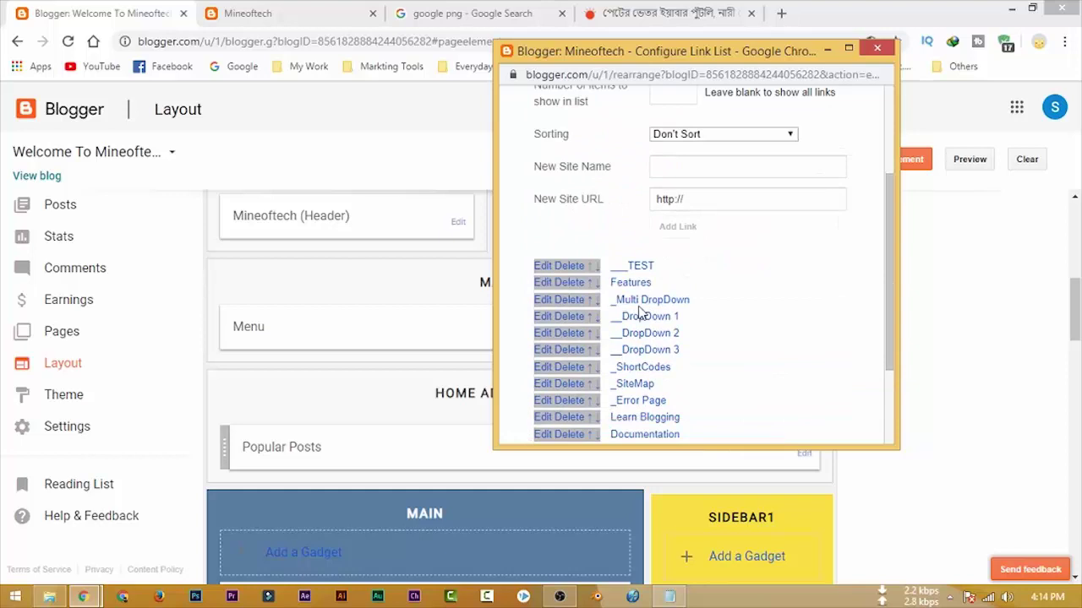
click(596, 268)
scroll(660, 313, down, 3)
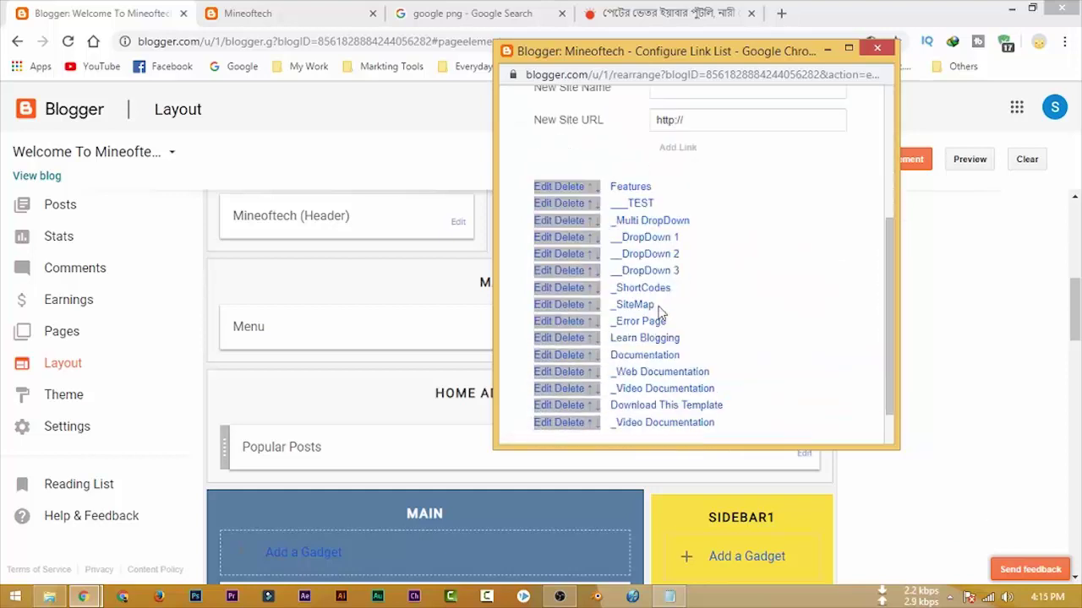
click(597, 212)
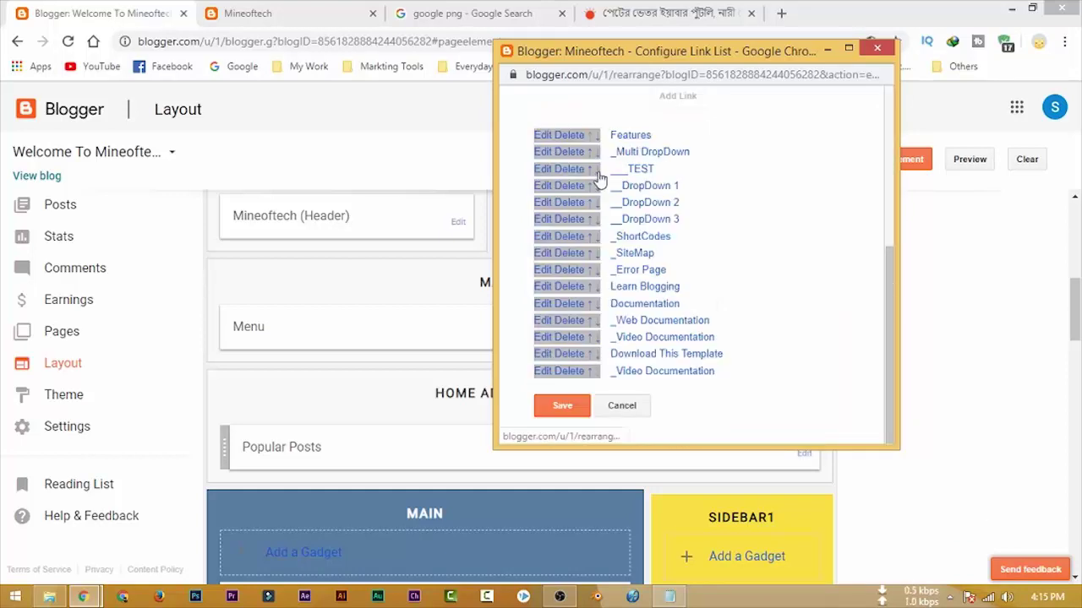
scroll(721, 338, down, 3)
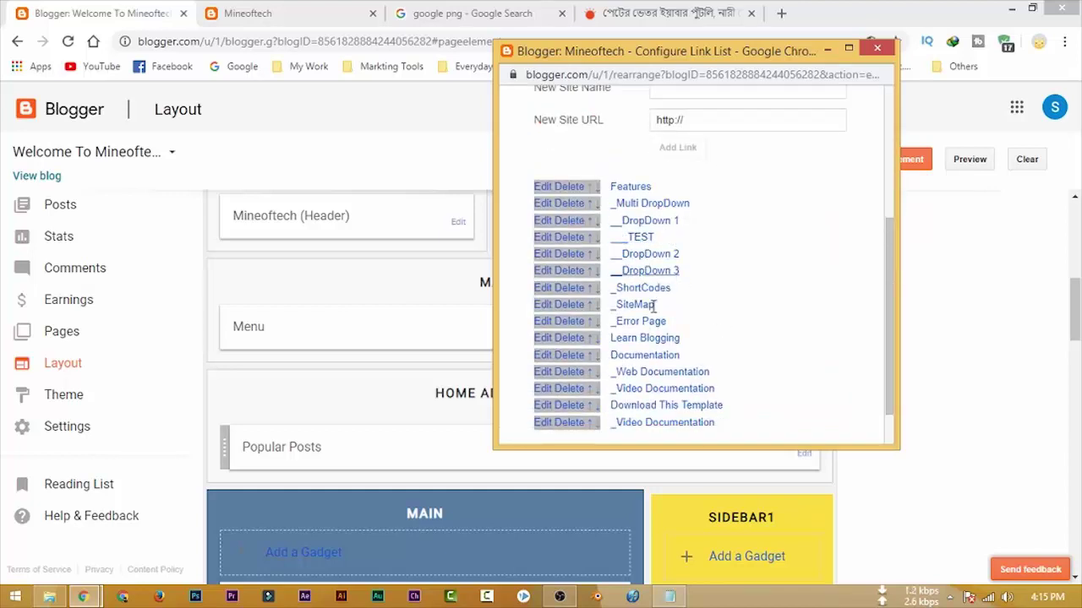
scroll(816, 352, down, 1)
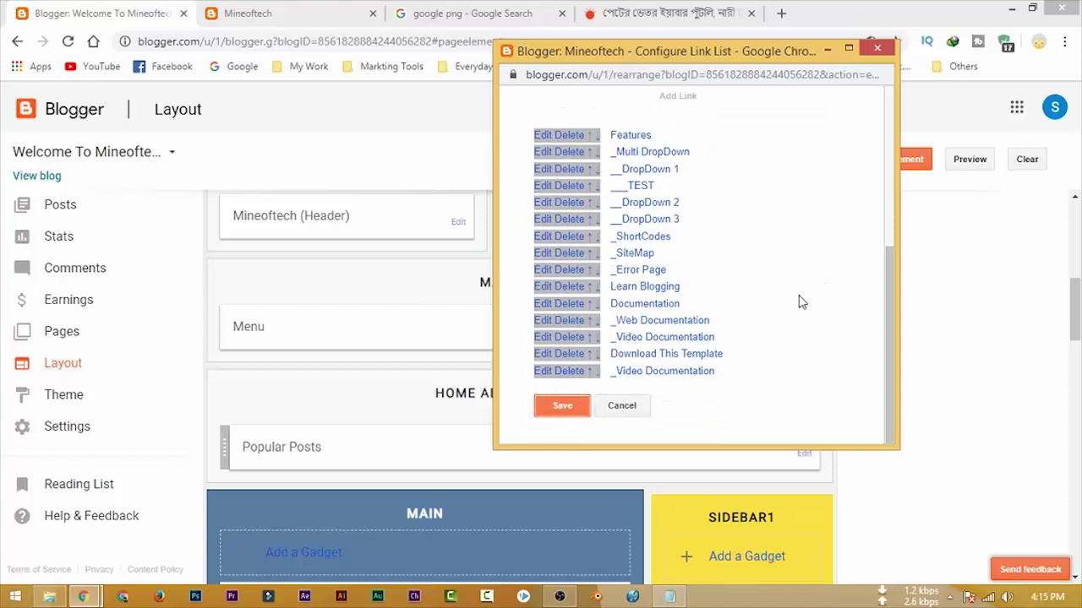
click(574, 406)
- Reload the live blog and examine the Multi Dropdown submenu under Features
click(271, 13)
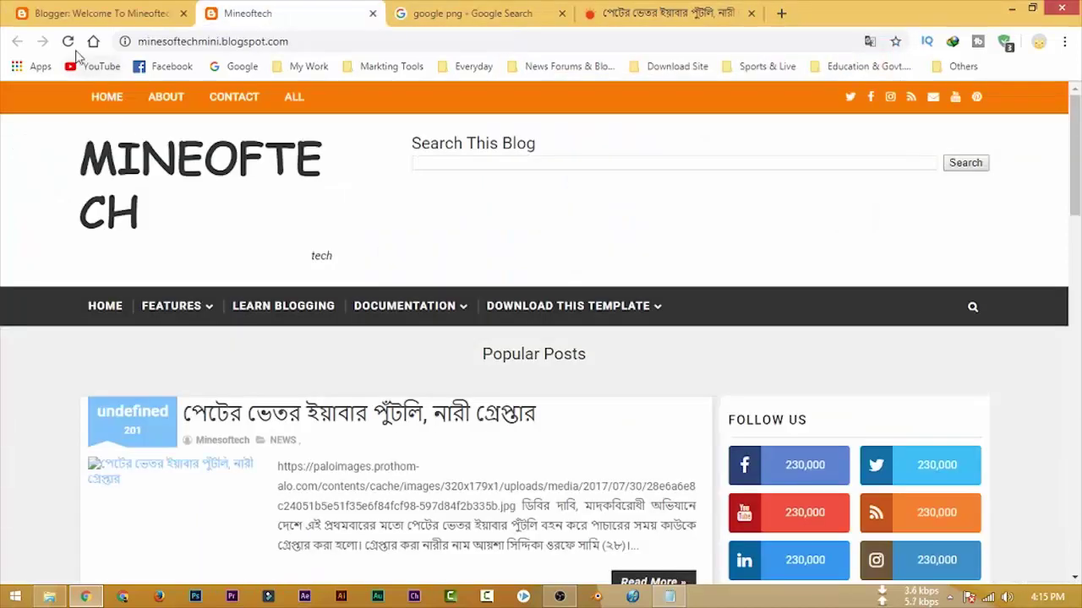
click(69, 41)
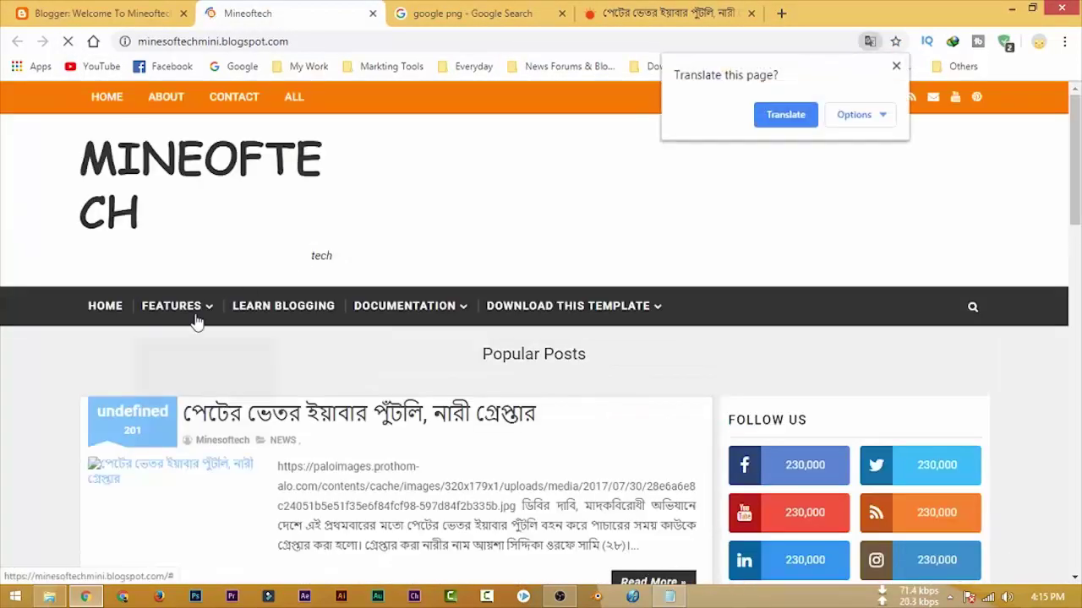
mouse_move(197, 322)
mouse_move(261, 343)
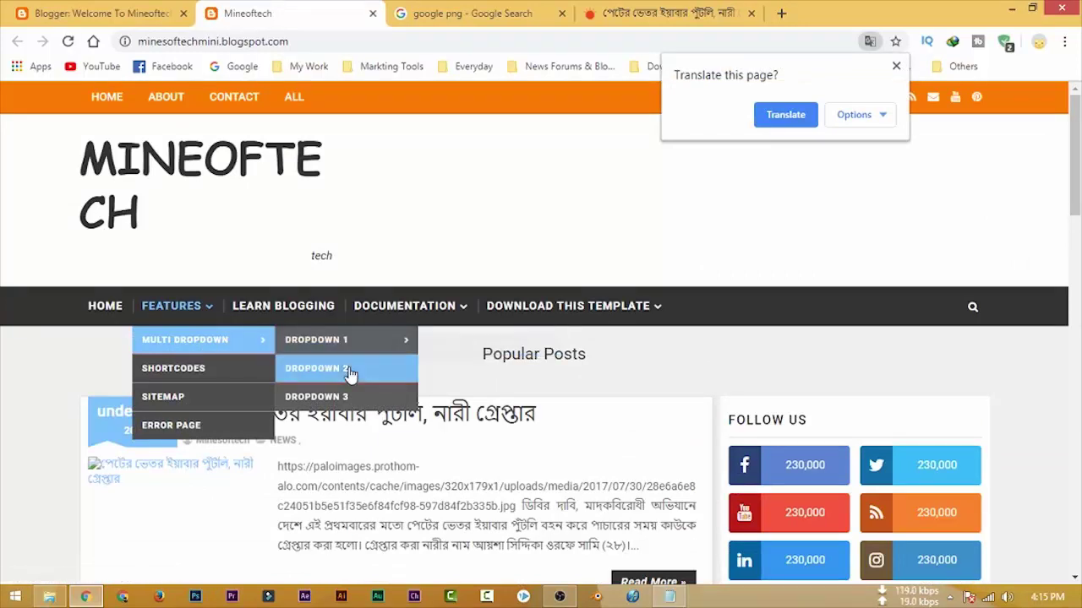
- Reopen the Menu link list of the Main Menu section and add a link named news
click(125, 13)
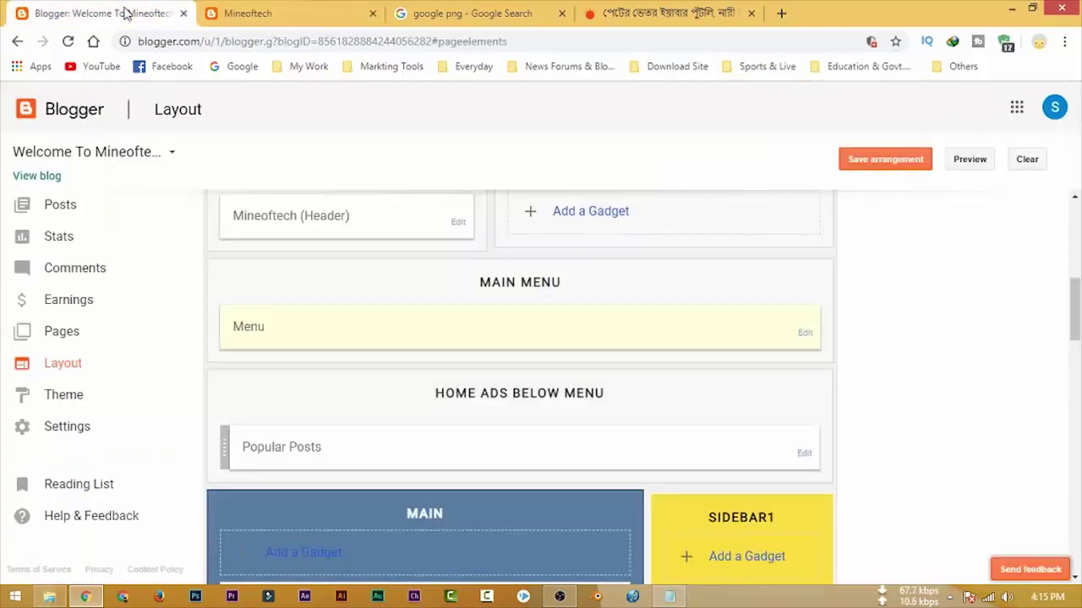
drag(598, 179, 585, 58)
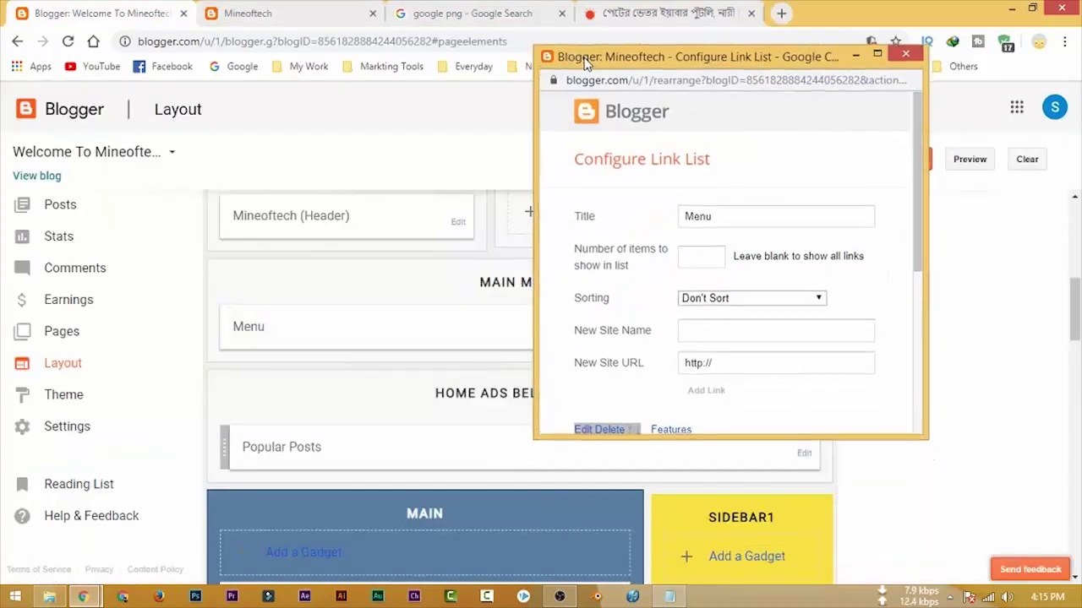
scroll(682, 400, down, 4)
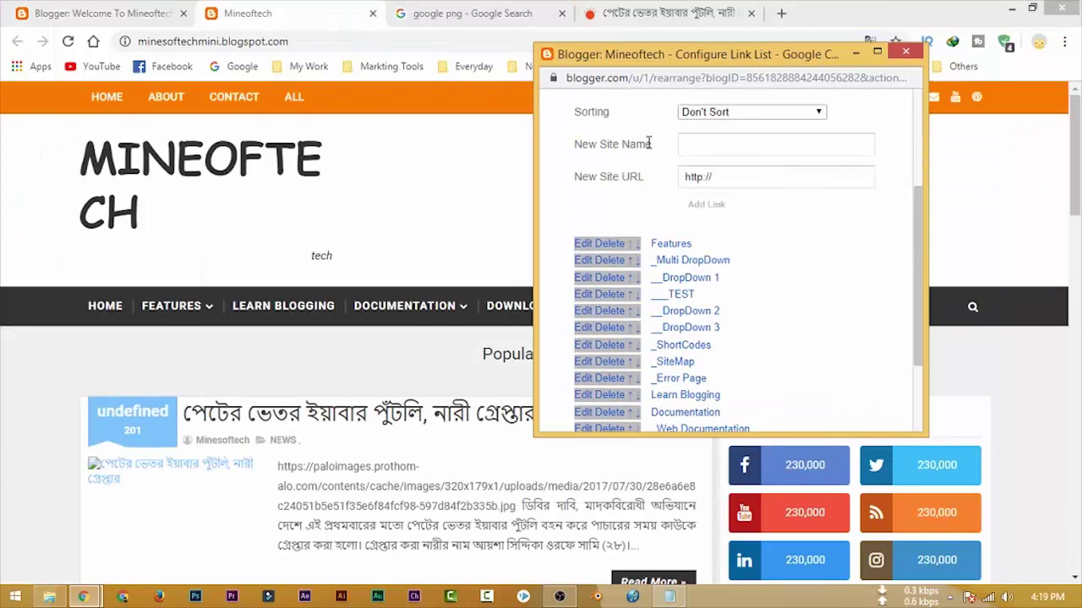
click(698, 147)
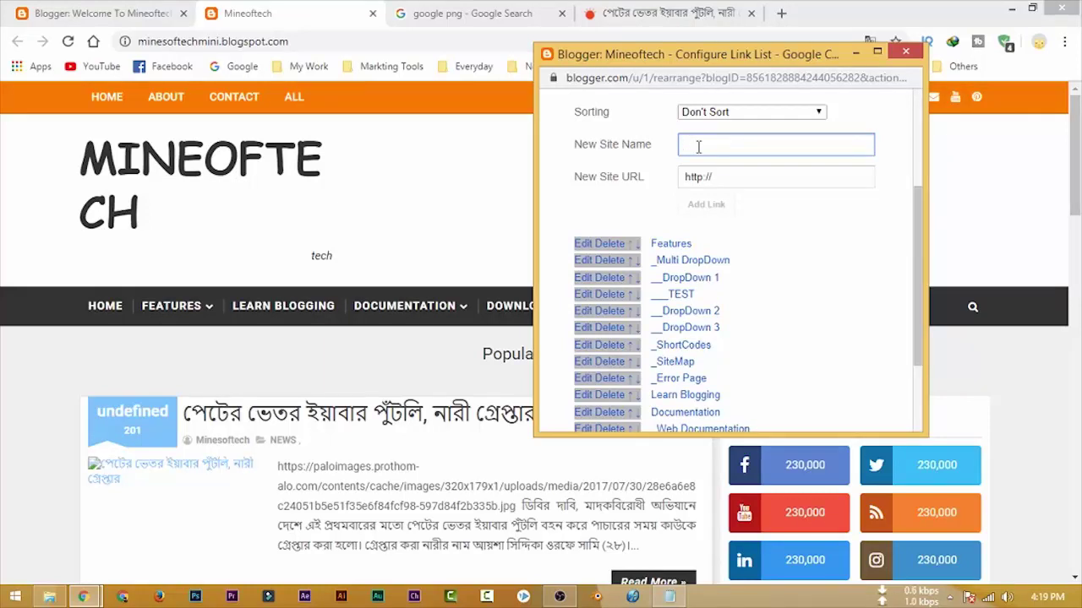
text(news)
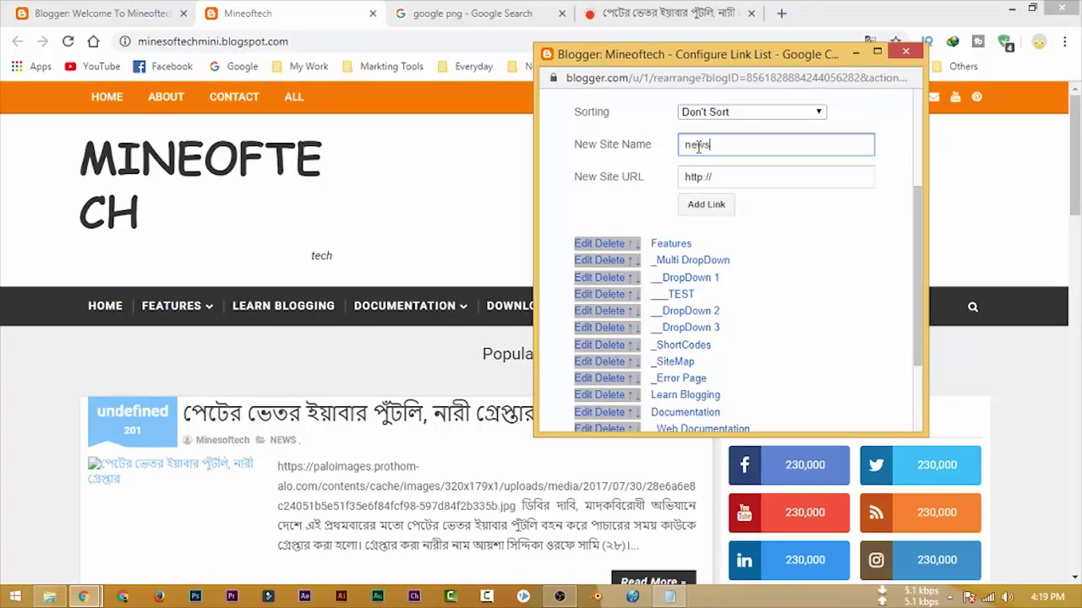
click(712, 213)
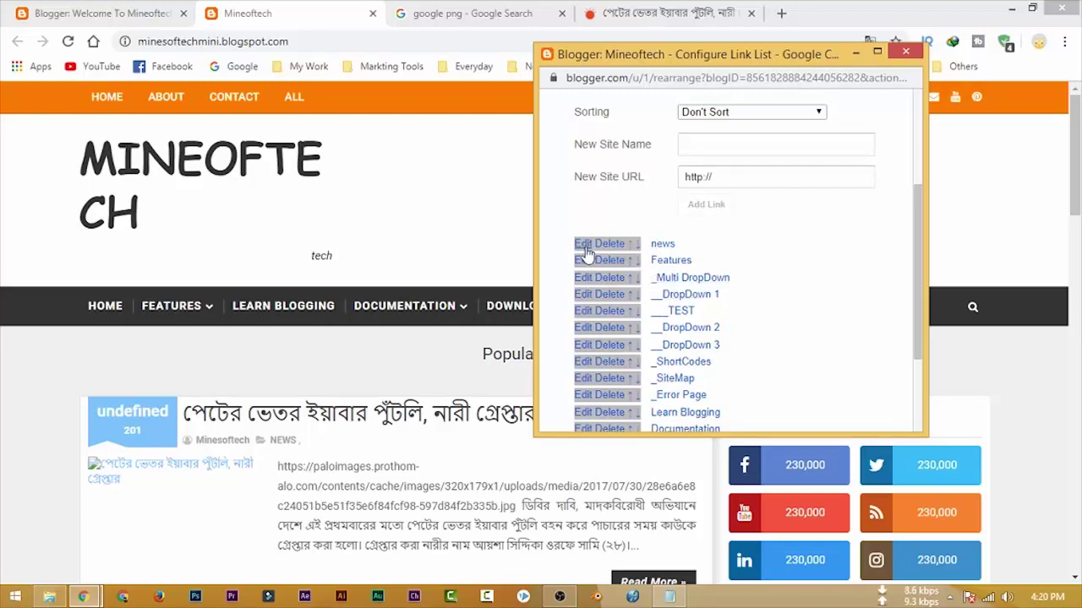
- Open the news and _Multi DropDown links for editing and examine their name and URL values
scroll(582, 245, up, 3)
scroll(736, 363, down, 1)
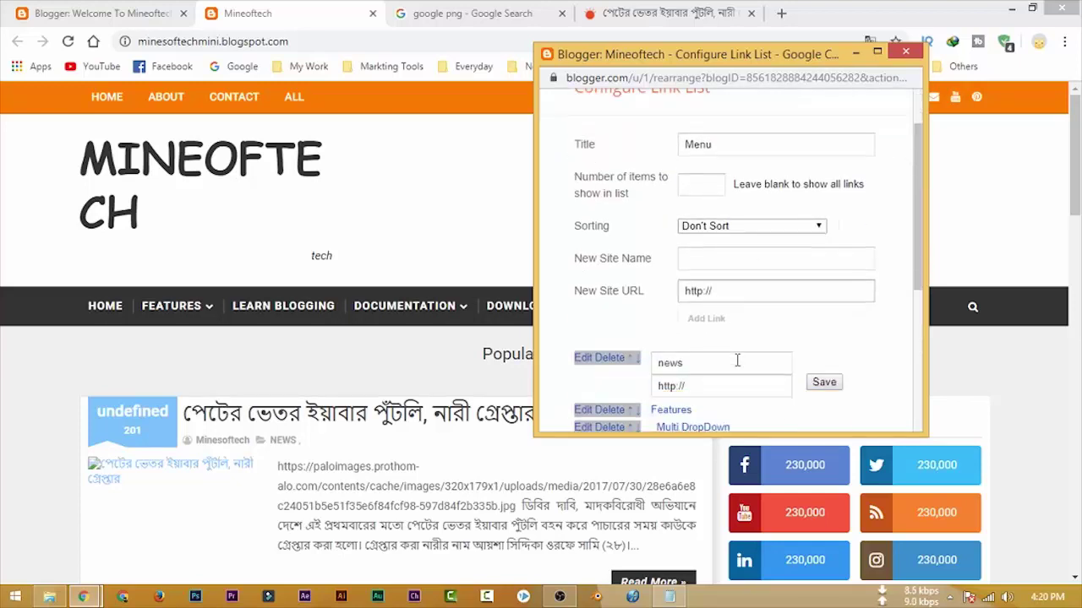
scroll(706, 360, down, 2)
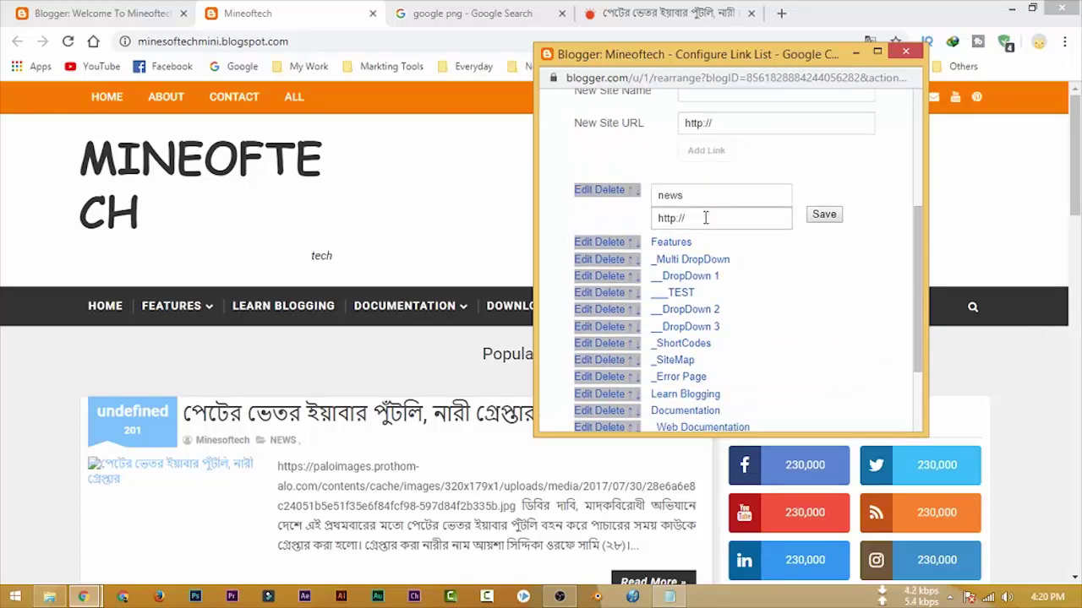
click(589, 261)
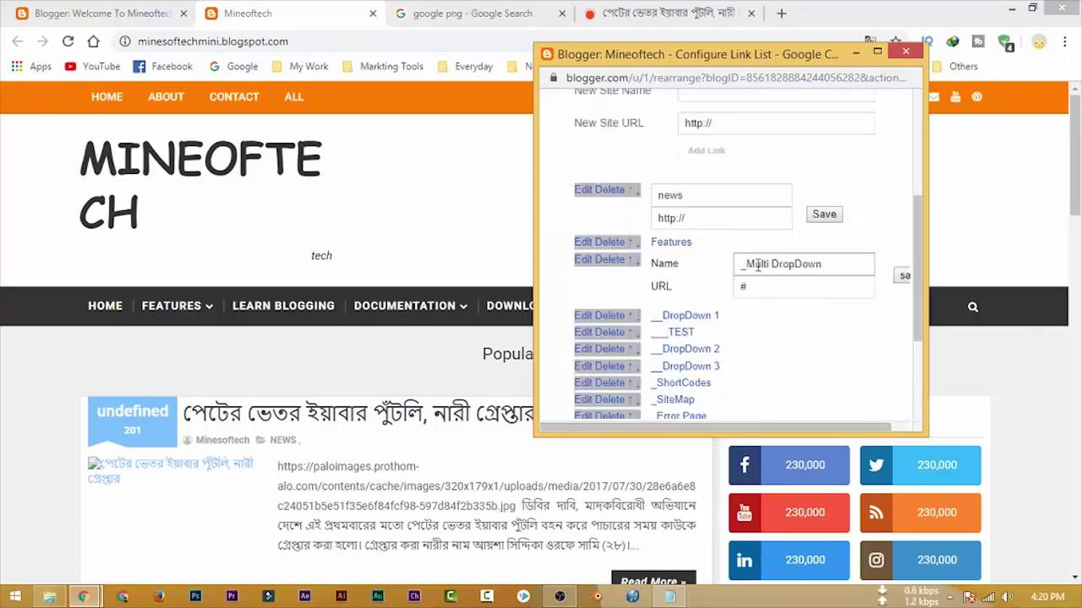
click(741, 288)
click(835, 266)
click(780, 293)
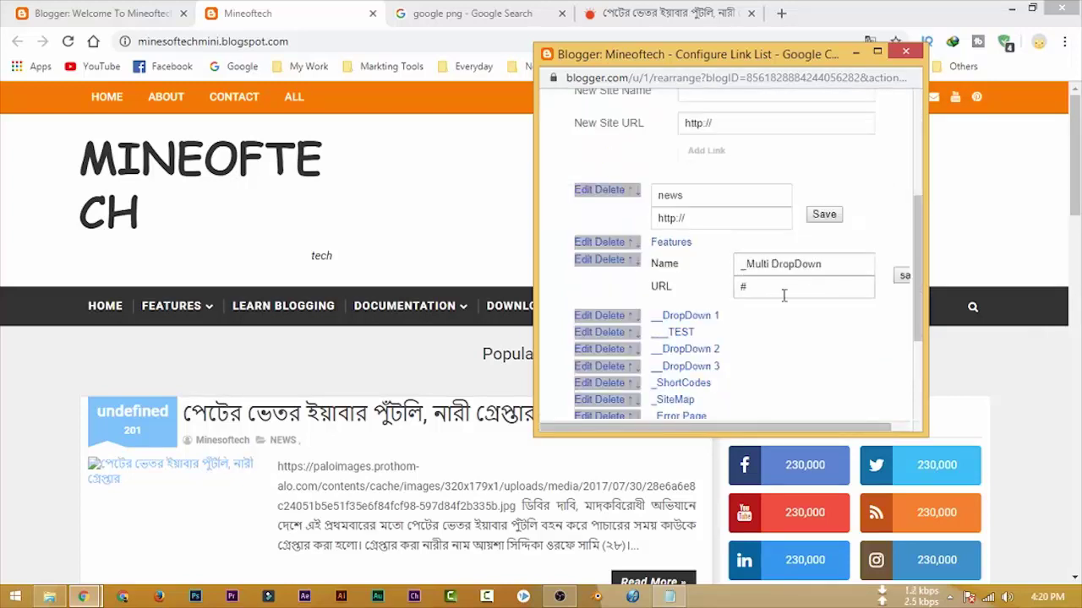
scroll(765, 289, down, 2)
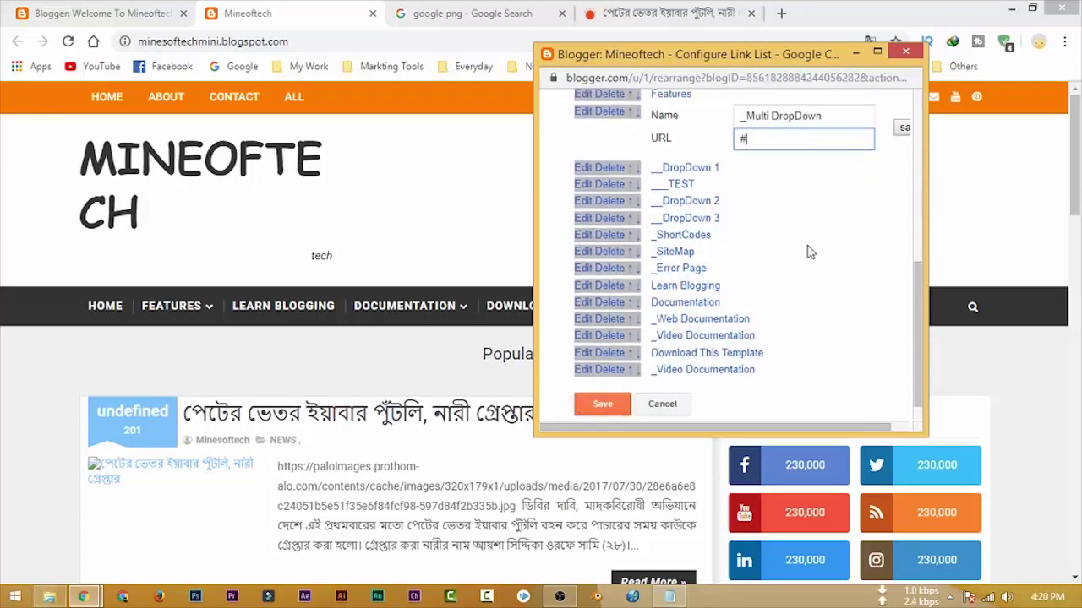
scroll(813, 261, up, 3)
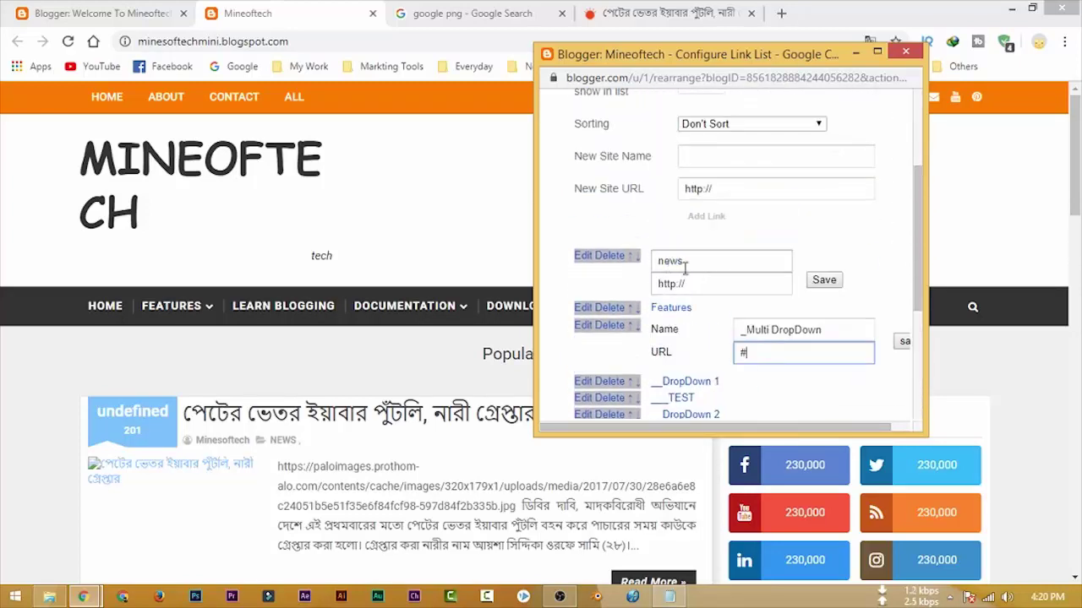
scroll(807, 279, down, 3)
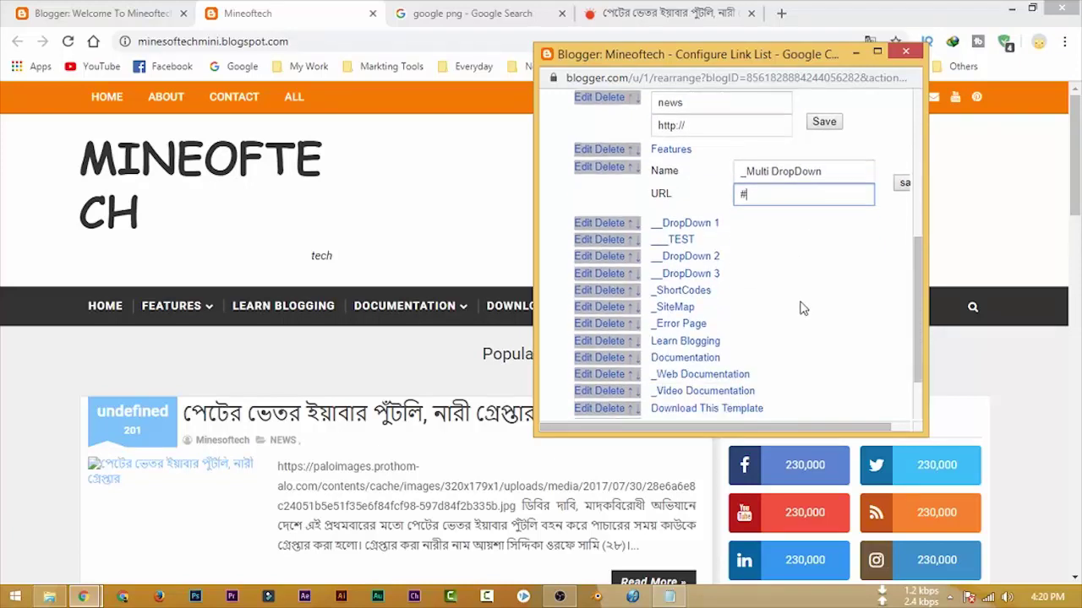
- Save the Menu link list and try the news link on the reloaded live blog
click(627, 383)
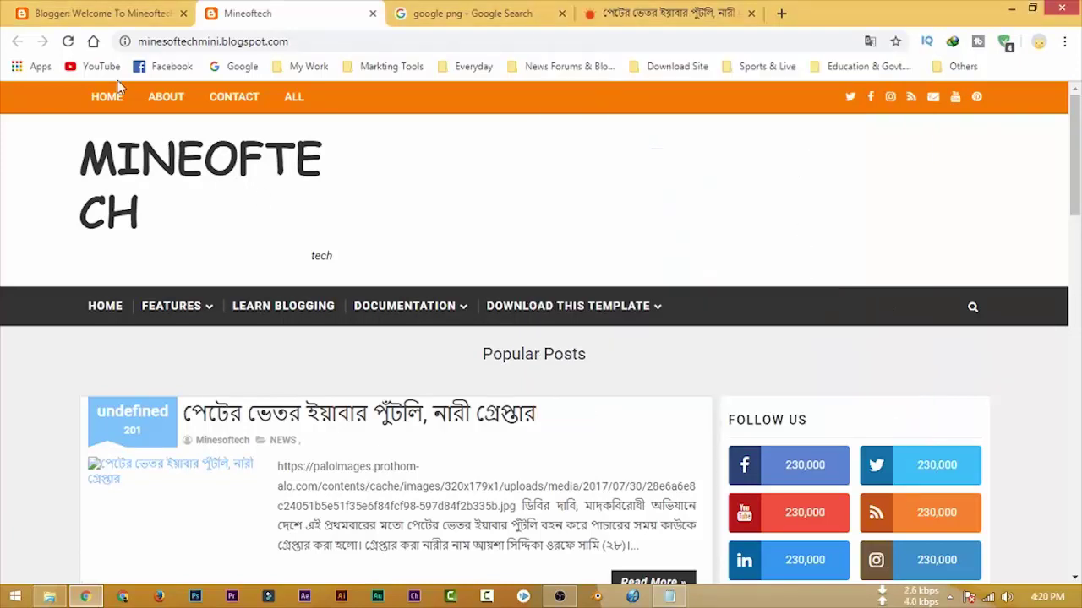
click(69, 42)
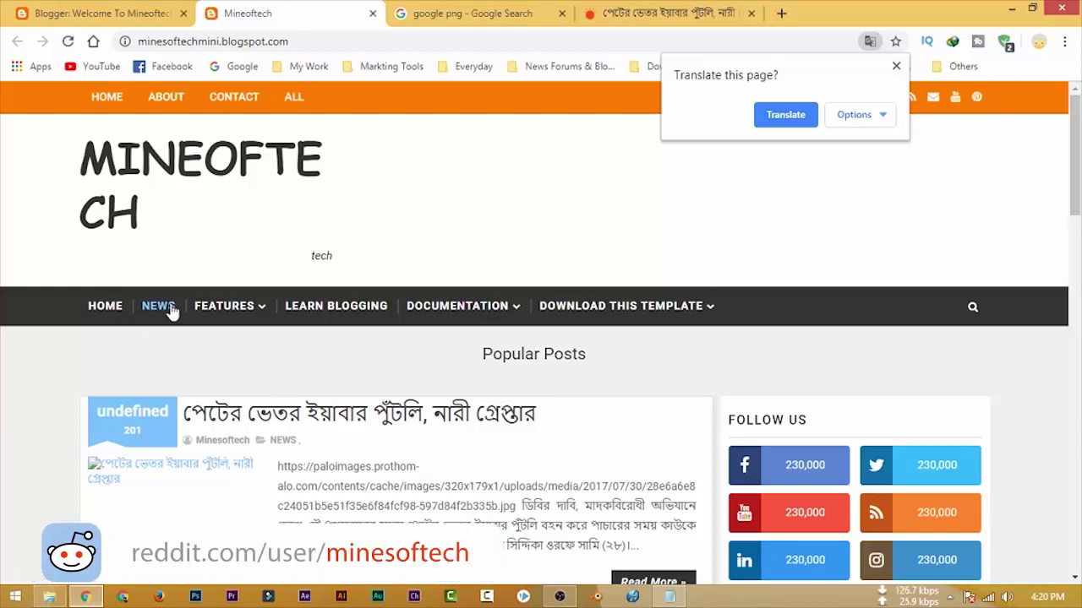
click(167, 313)
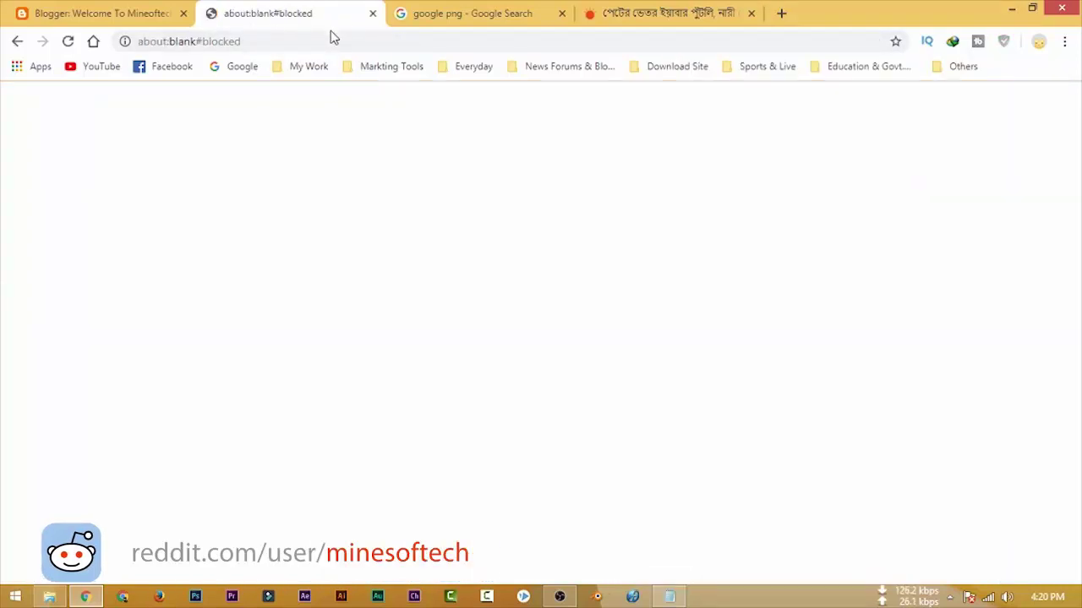
- Close the blank page, reopen the live blog from Blogger and look through its posts and sidebar
click(372, 14)
click(126, 14)
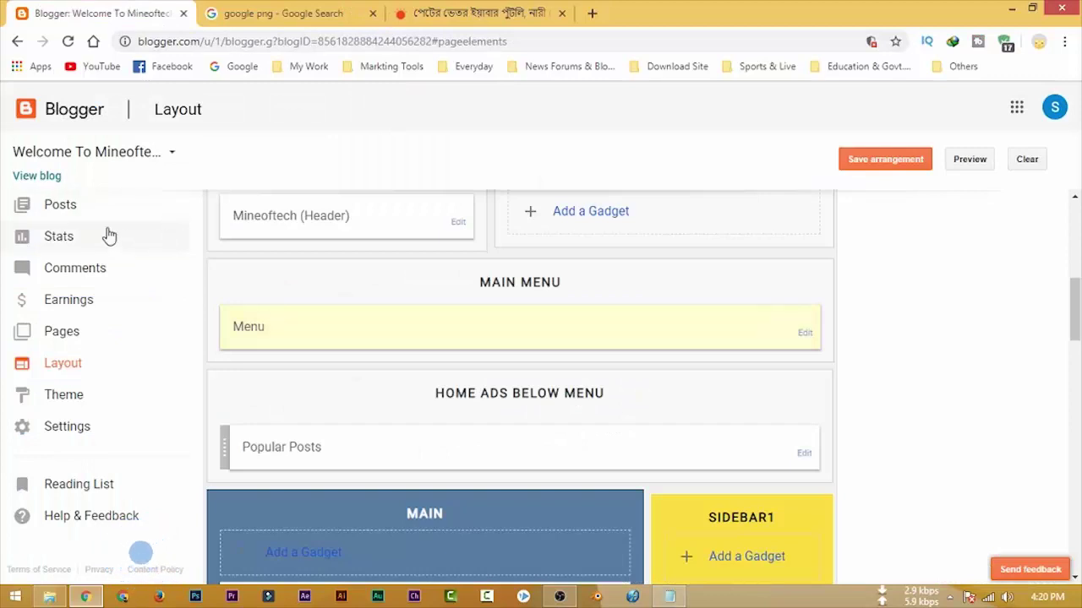
click(37, 176)
click(101, 13)
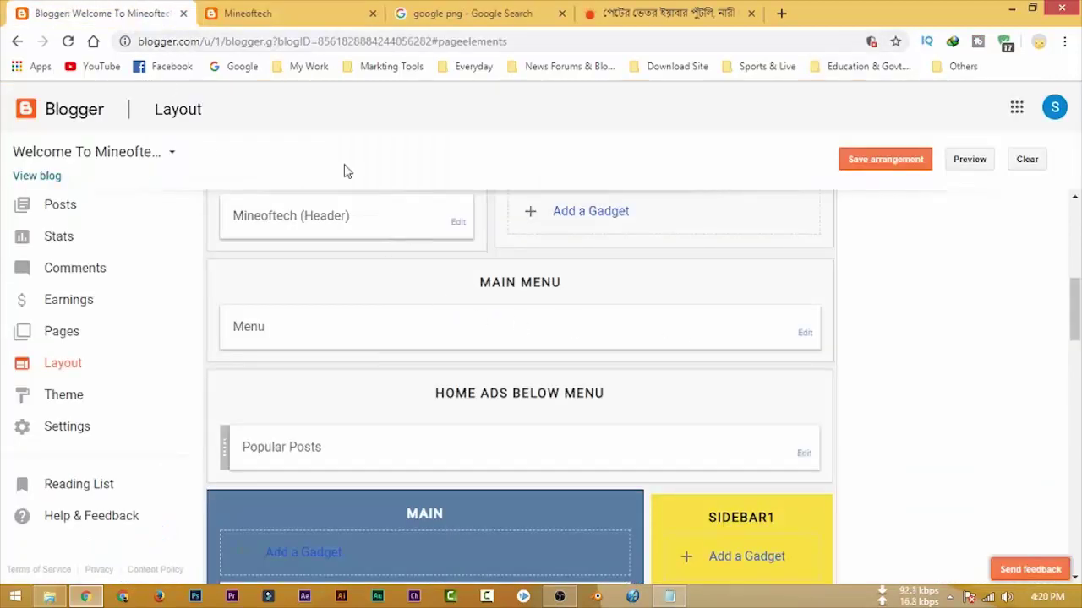
click(285, 15)
scroll(536, 381, down, 5)
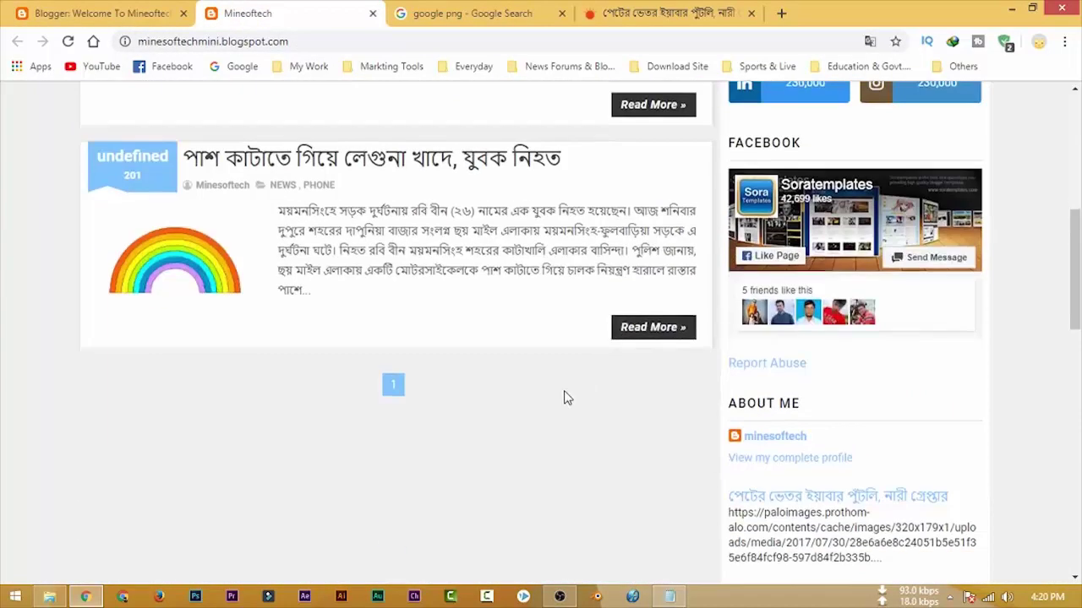
- Open the NEWS label page from the live blog's Labels section and copy its web address
scroll(567, 398, down, 4)
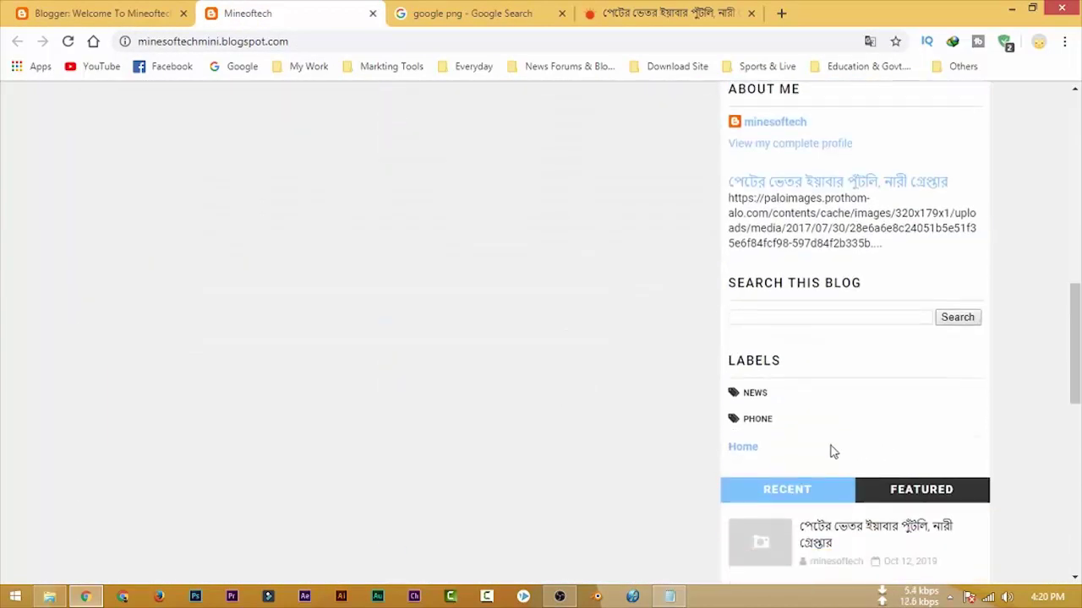
click(755, 395)
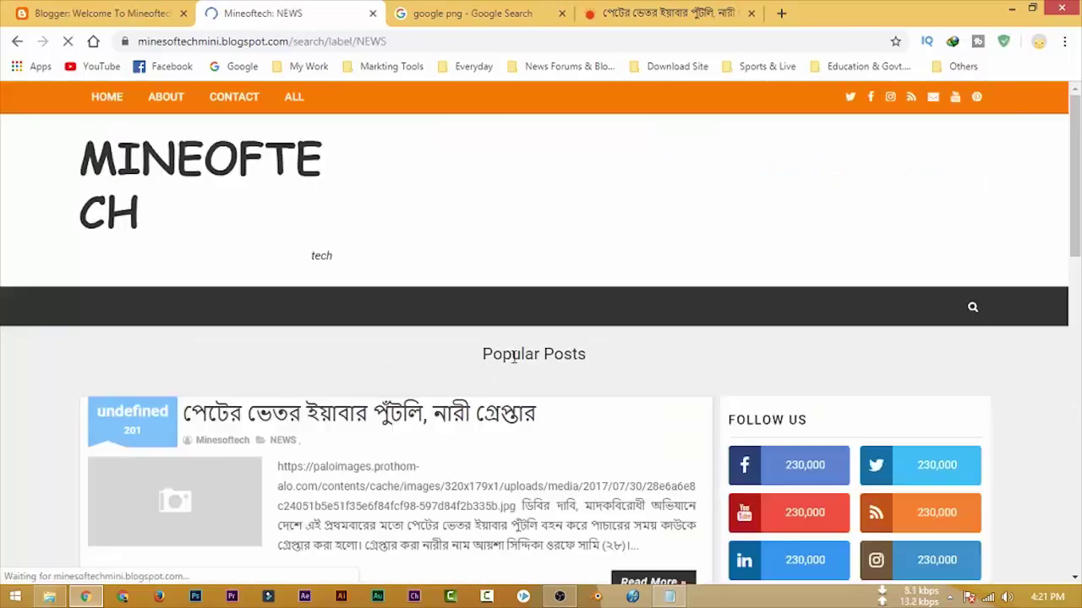
scroll(456, 355, down, 3)
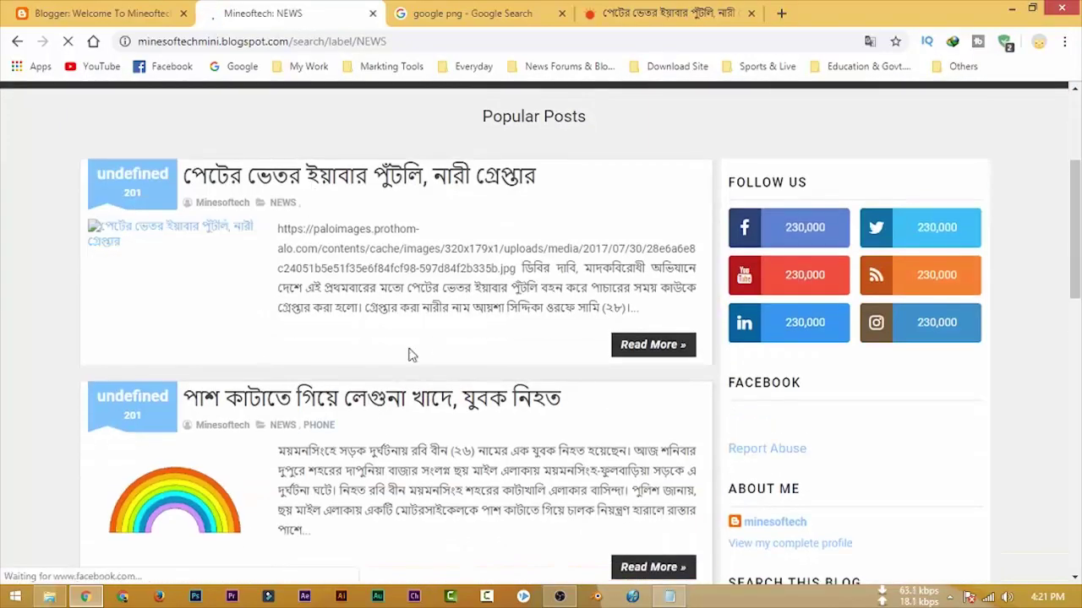
scroll(361, 192, up, 3)
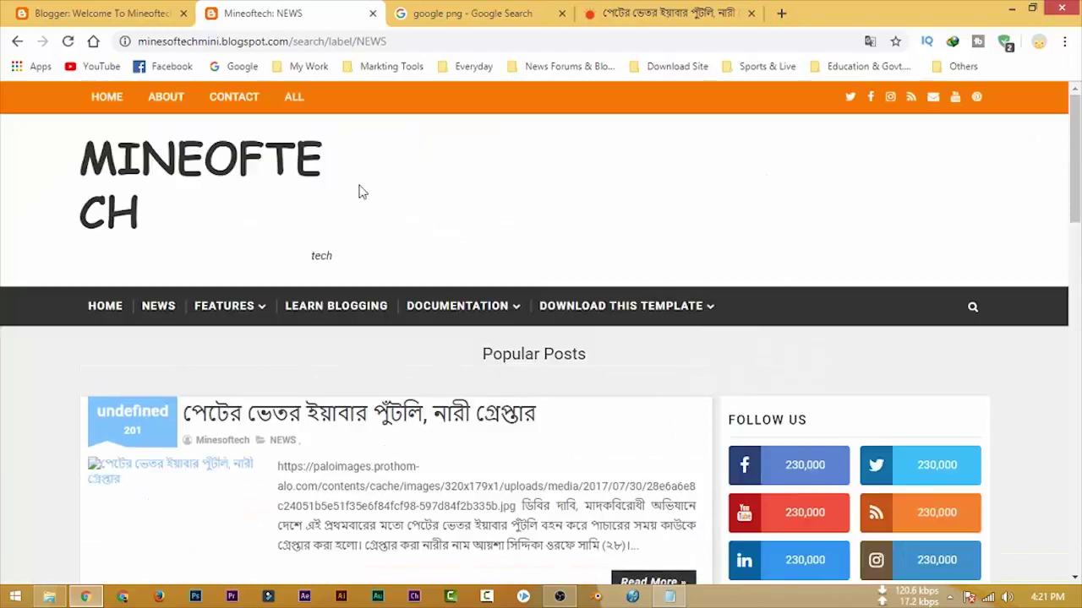
click(362, 45)
right_click(340, 45)
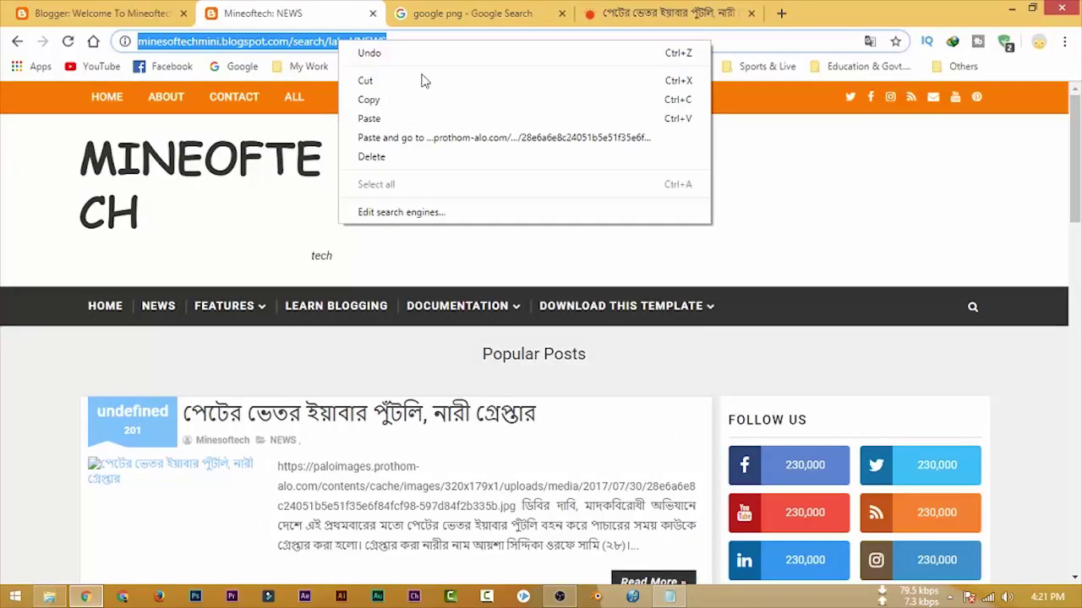
click(423, 102)
- Reopen the Menu link list in Blogger's Main Menu section, set the news link's URL to the copied NEWS label address, and save
click(125, 13)
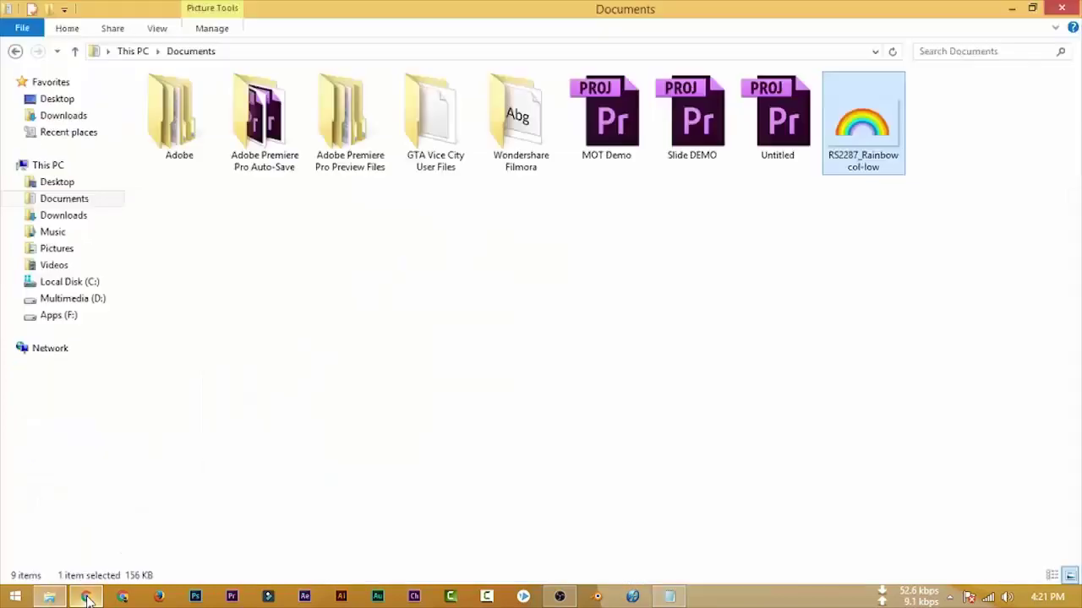
click(804, 332)
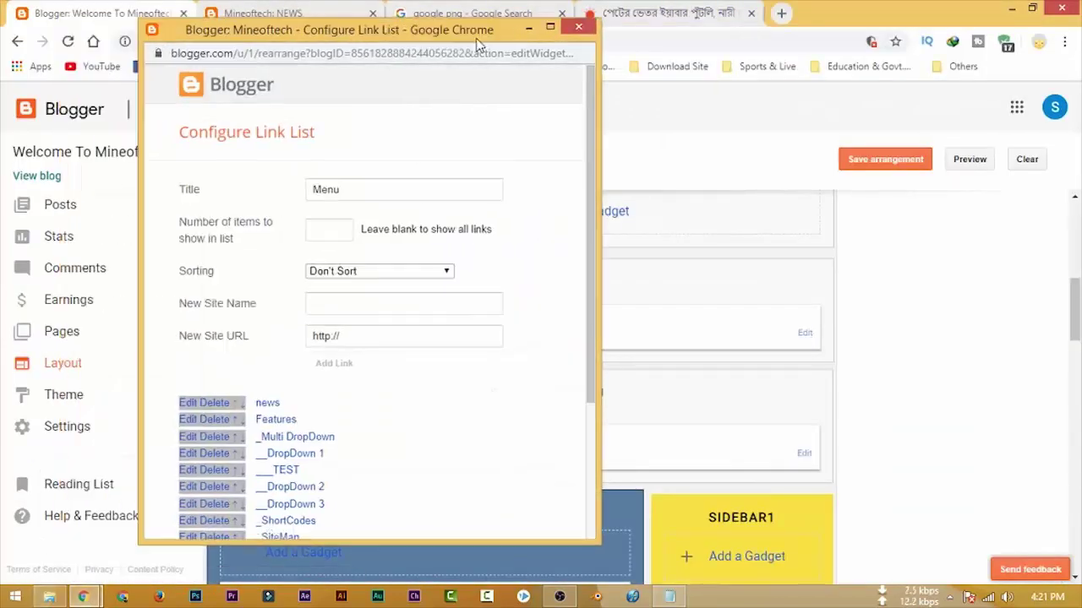
click(416, 399)
click(597, 427)
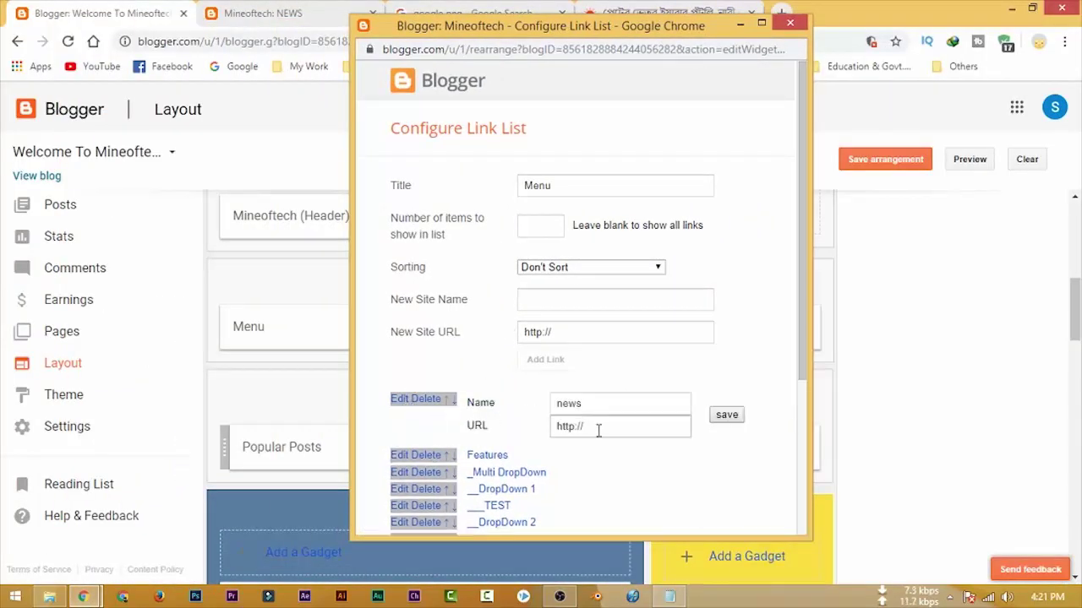
key(ctrl+a)
key(ctrl+v)
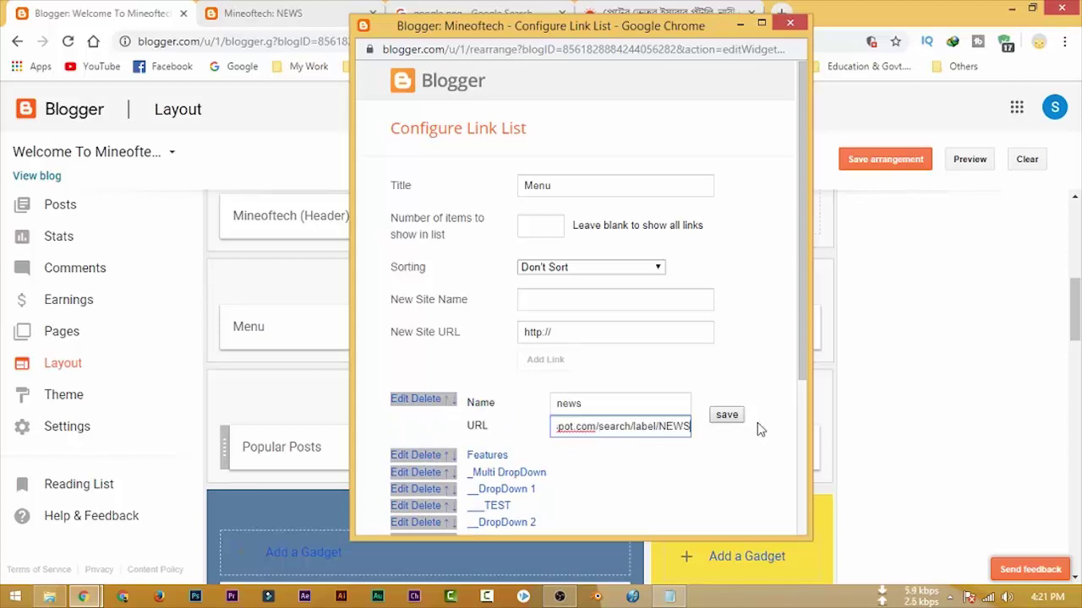
click(727, 415)
scroll(708, 459, down, 3)
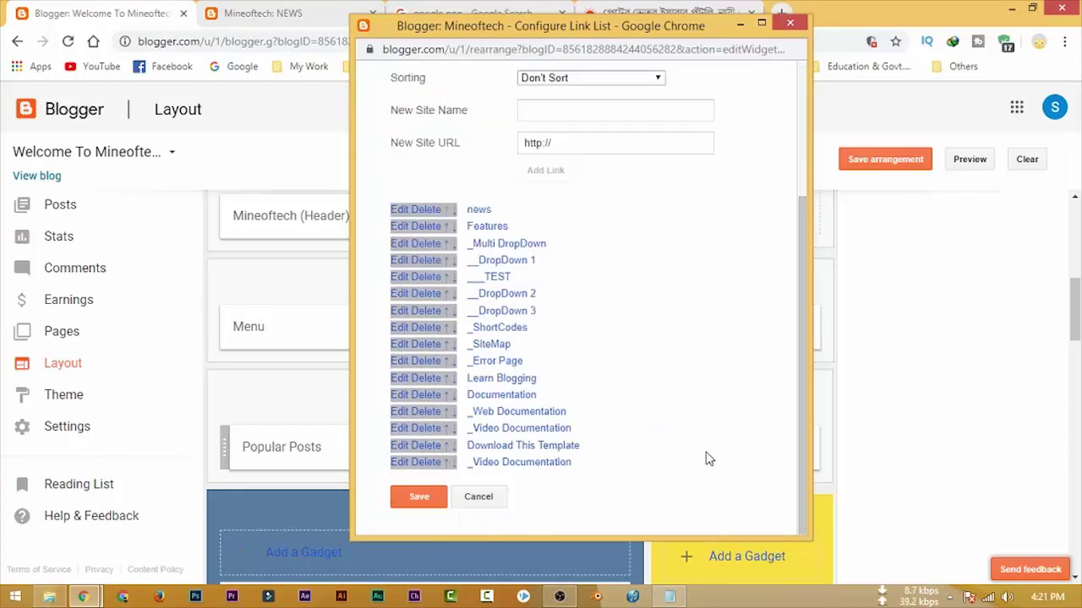
click(419, 498)
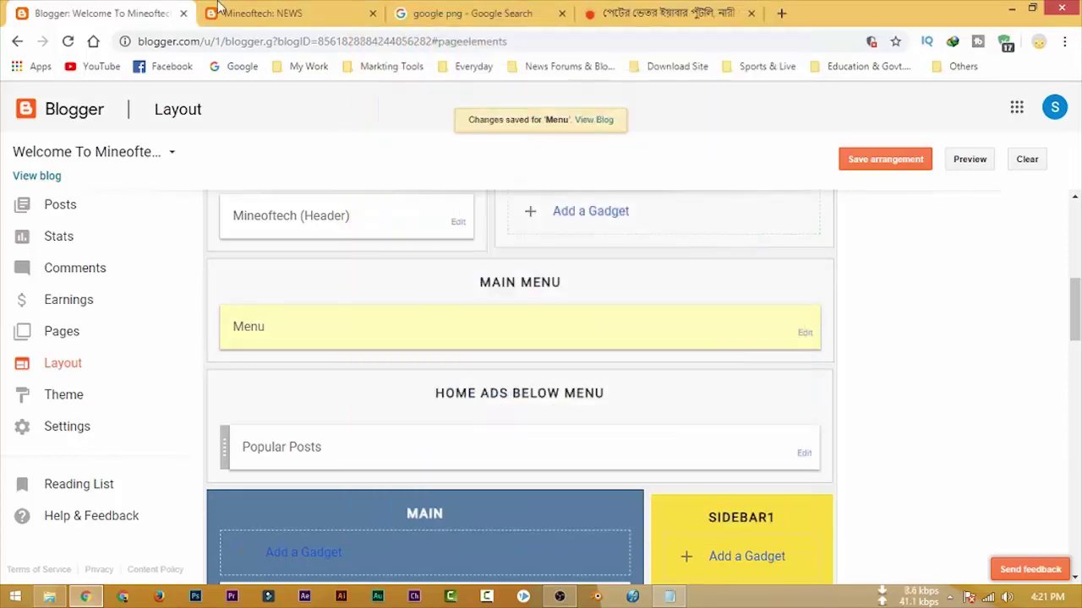
- Try the news menu link on the open live blog, then close that page and retry the link on a freshly opened blog
click(263, 13)
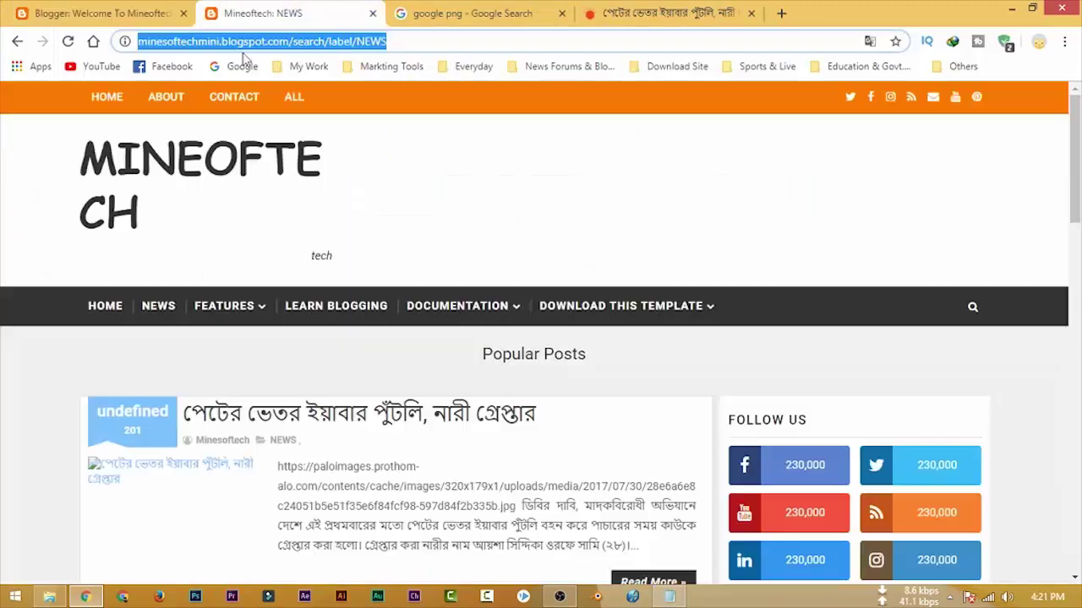
click(161, 310)
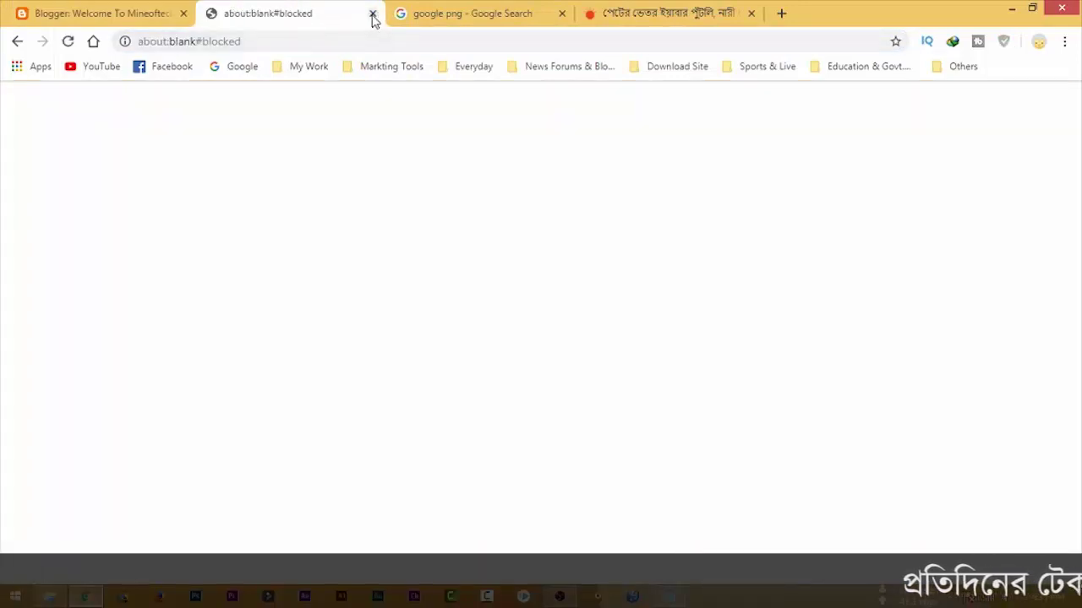
click(372, 14)
click(35, 174)
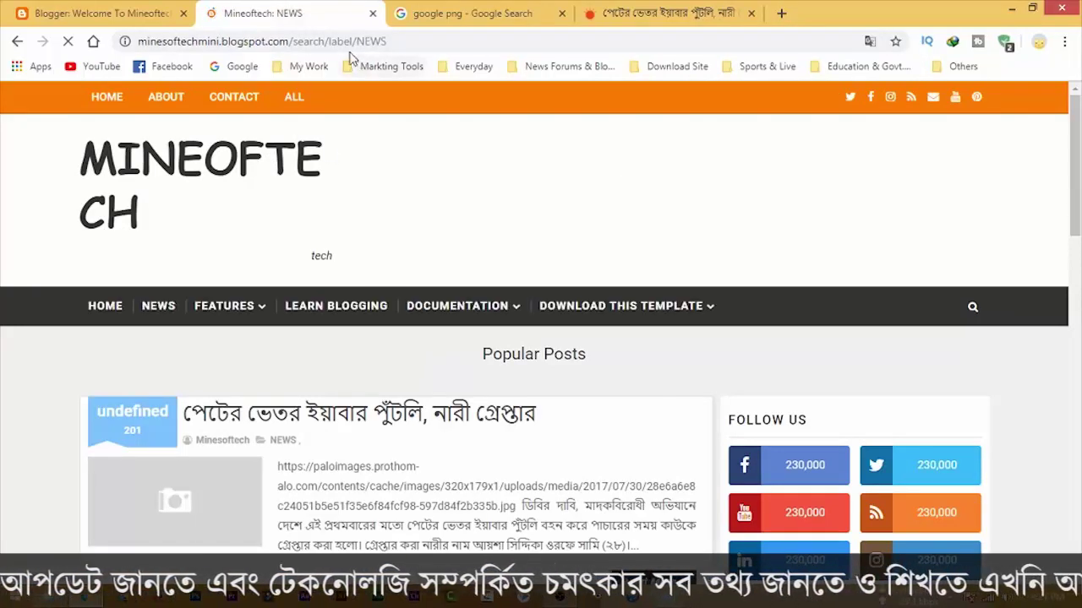
- Look through the NEWS label page and examine the submenus of Features, Documentation and Download This Template
scroll(381, 314, down, 10)
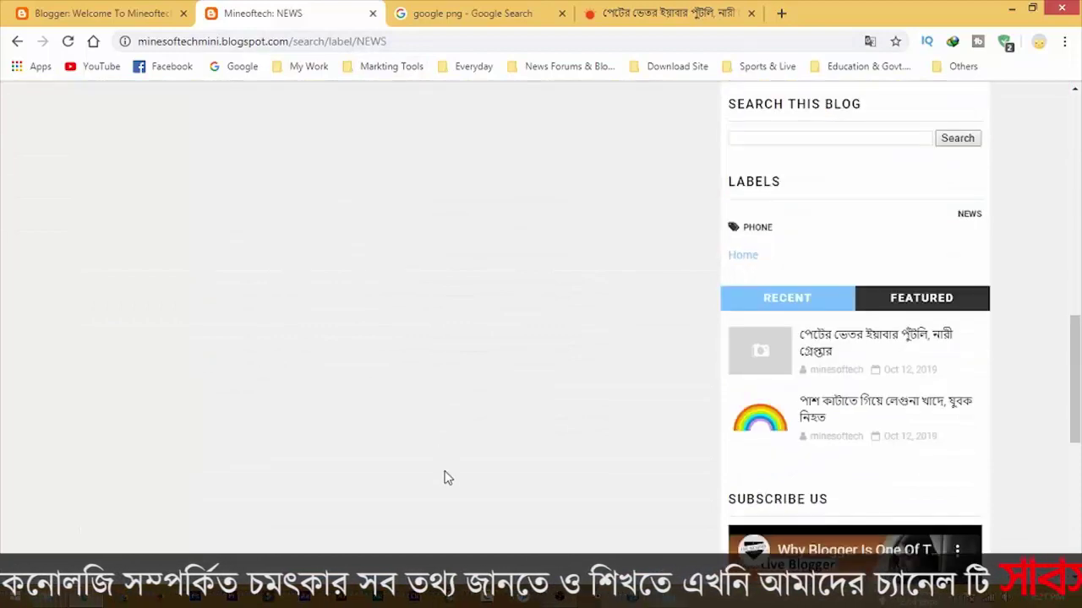
scroll(448, 478, up, 7)
scroll(447, 479, up, 4)
mouse_move(256, 314)
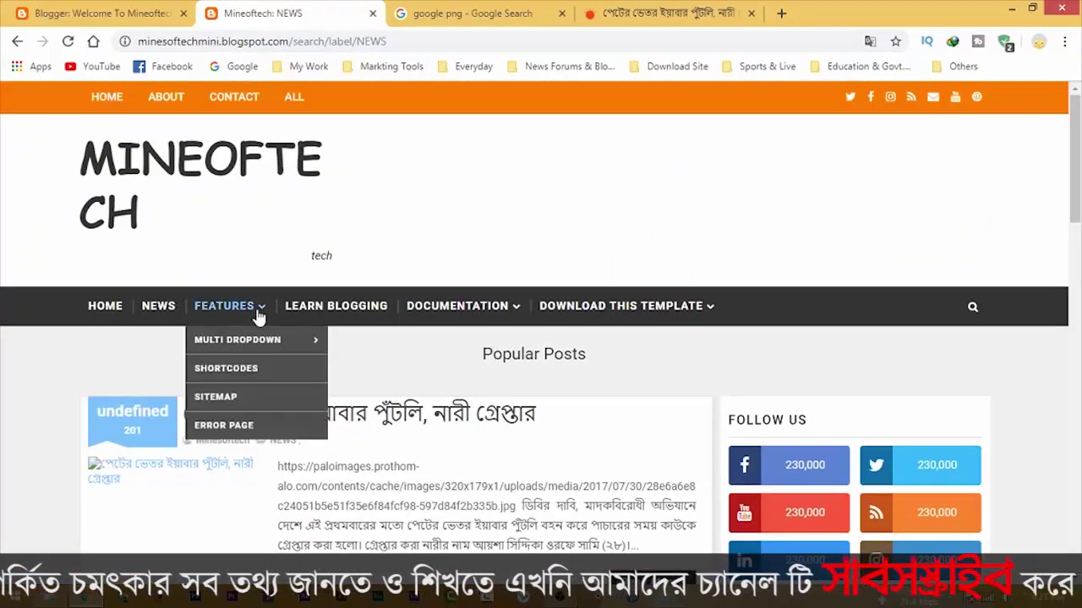
mouse_move(246, 347)
mouse_move(372, 332)
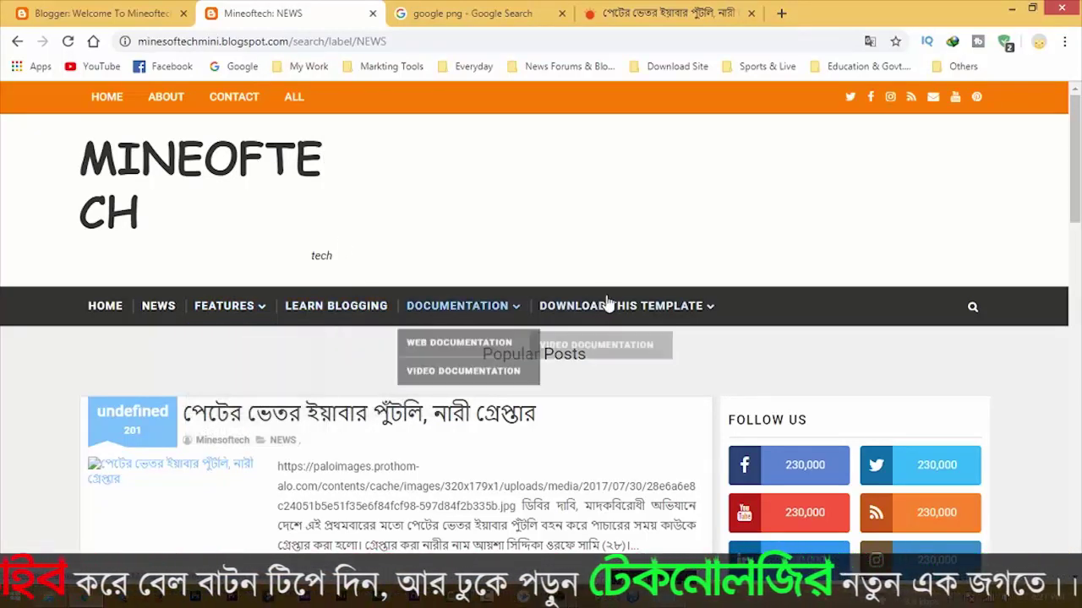
- Reopen the Menu link list and place its window beside the live blog's main menu for comparison
click(101, 13)
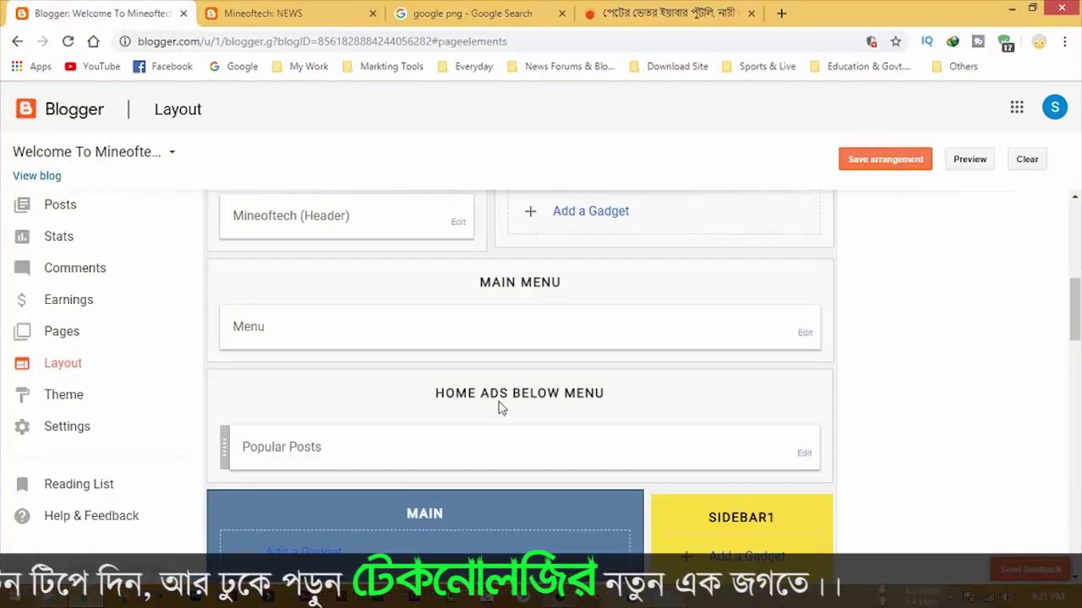
click(805, 334)
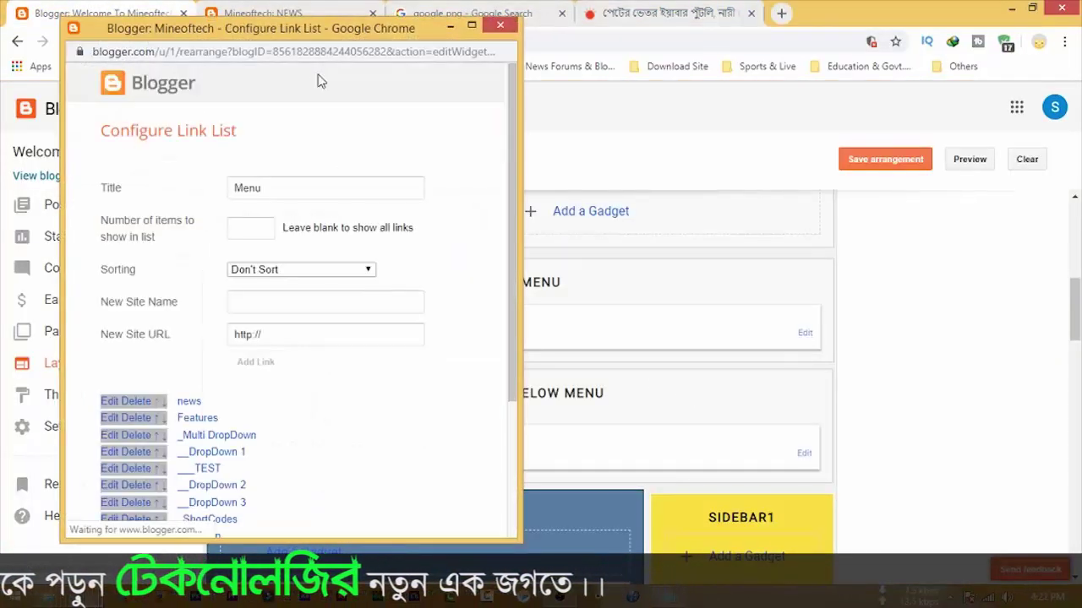
click(291, 12)
mouse_move(621, 317)
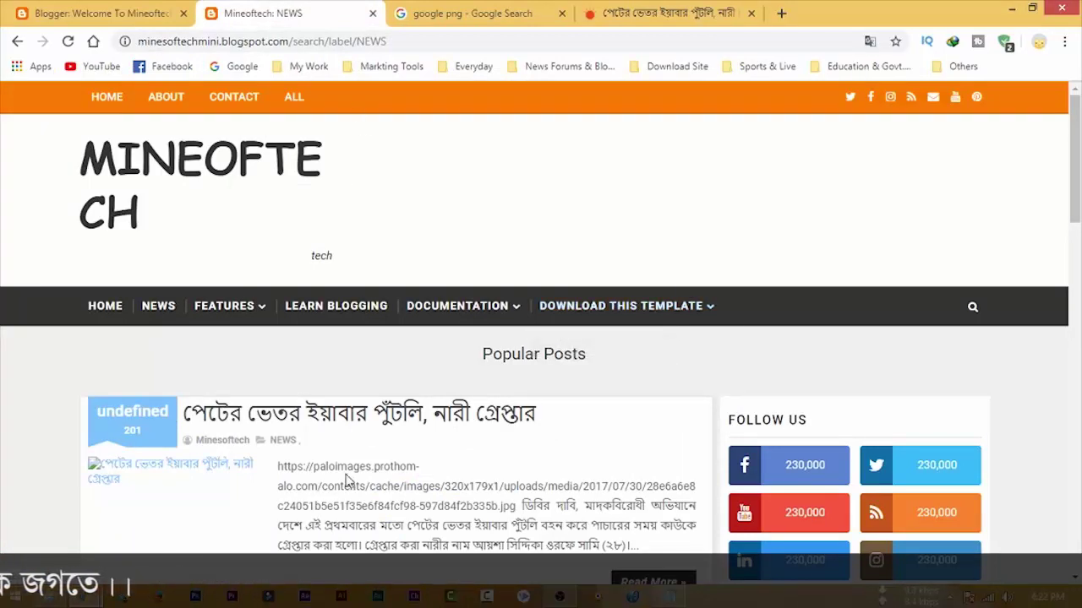
mouse_move(84, 597)
click(271, 507)
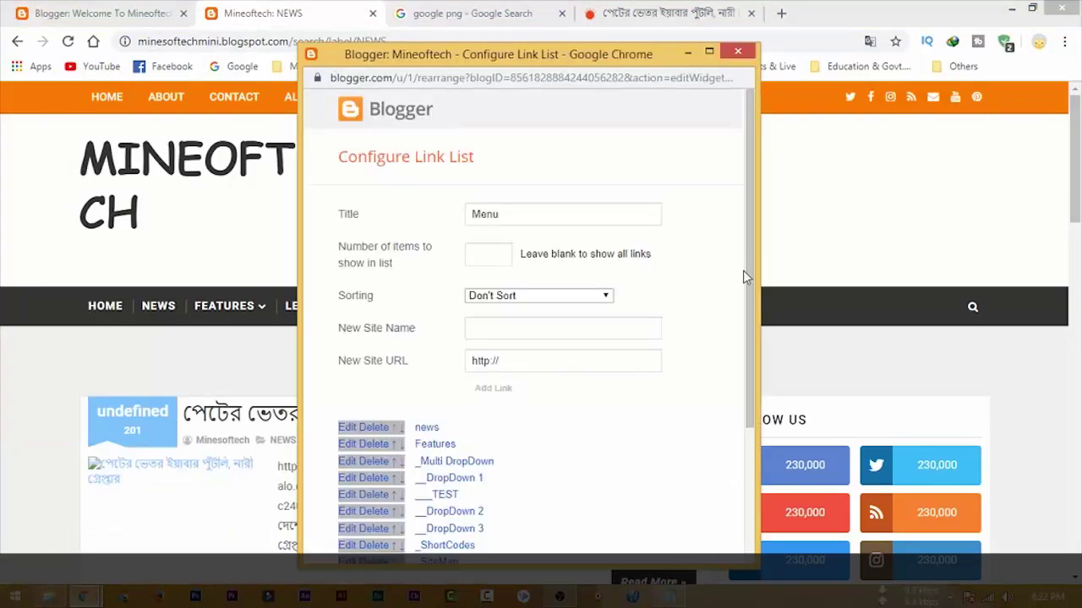
drag(631, 53, 891, 14)
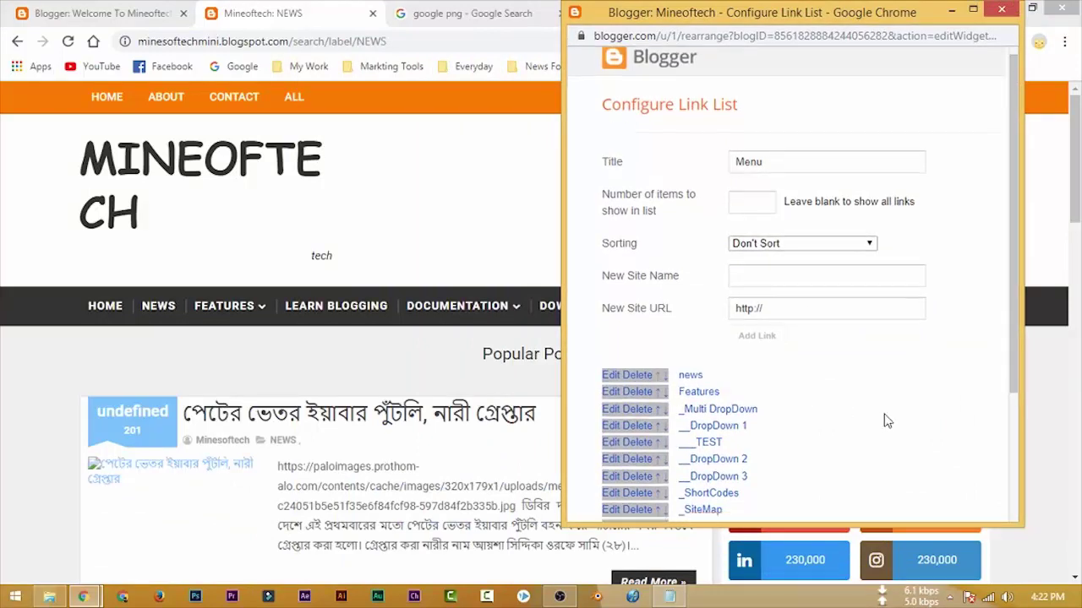
- Delete the Download This Template link from the Menu link list and save the gadget
scroll(887, 418, down, 3)
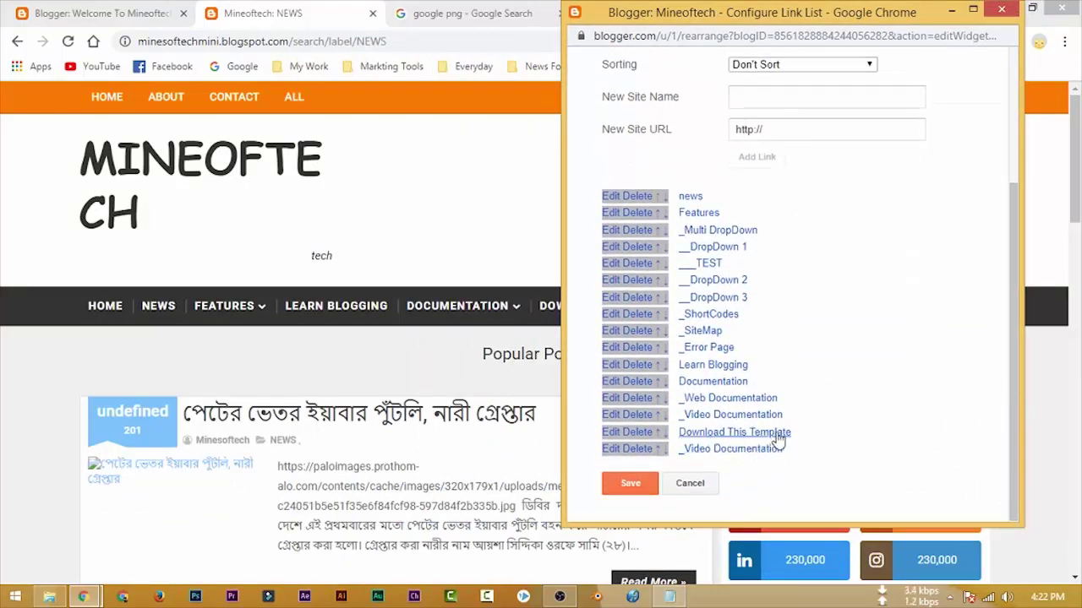
click(633, 434)
scroll(845, 400, down, 3)
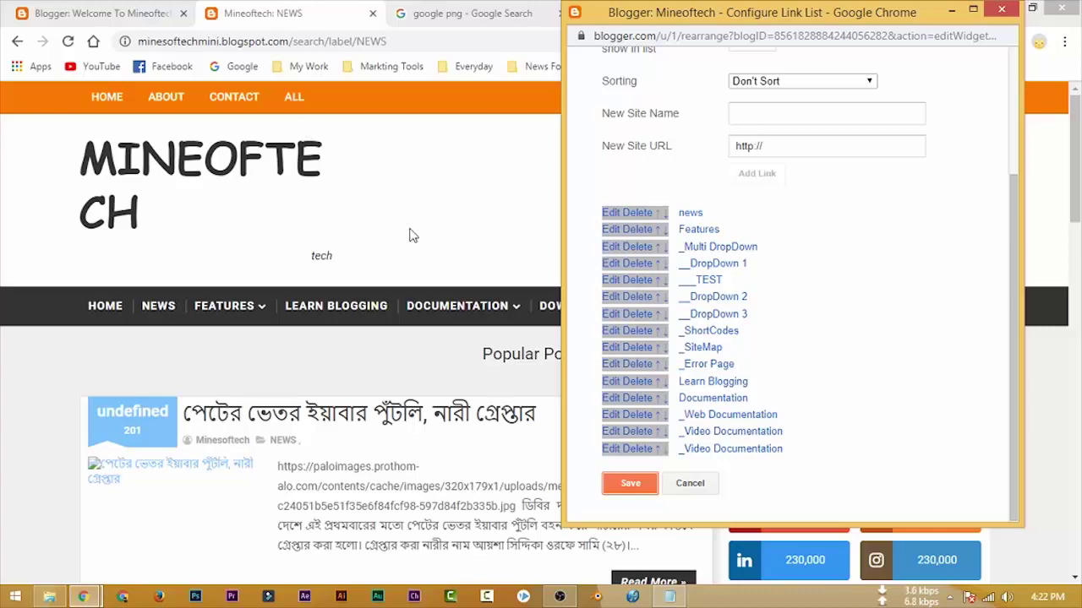
click(629, 482)
- Remove the Popular Posts gadget from the Home Ads Below Menu section of the Blogger layout
click(102, 12)
scroll(840, 353, down, 2)
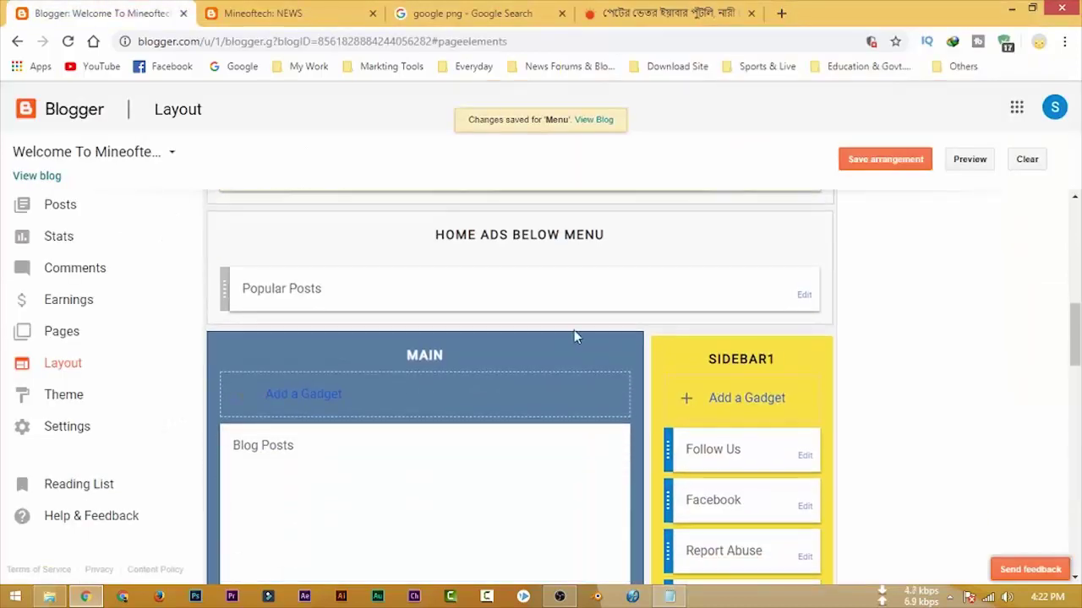
scroll(358, 302, up, 1)
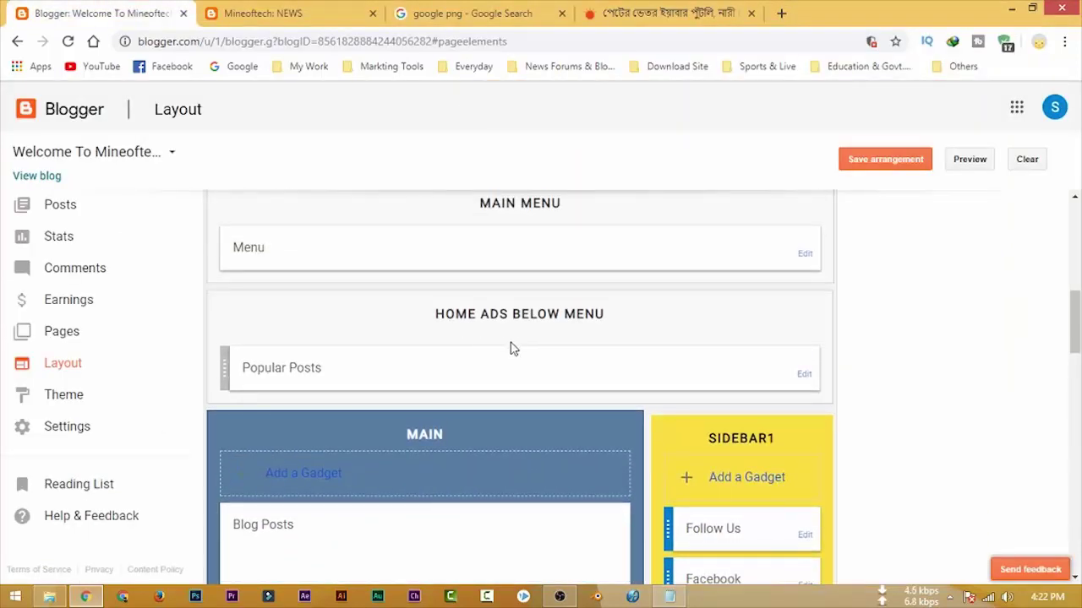
click(804, 373)
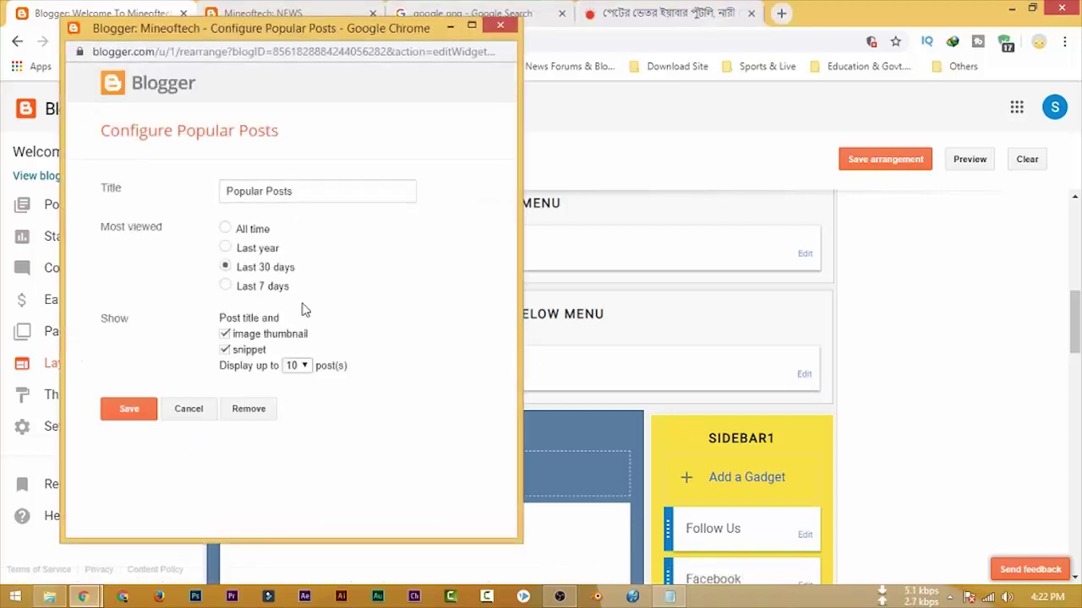
click(256, 410)
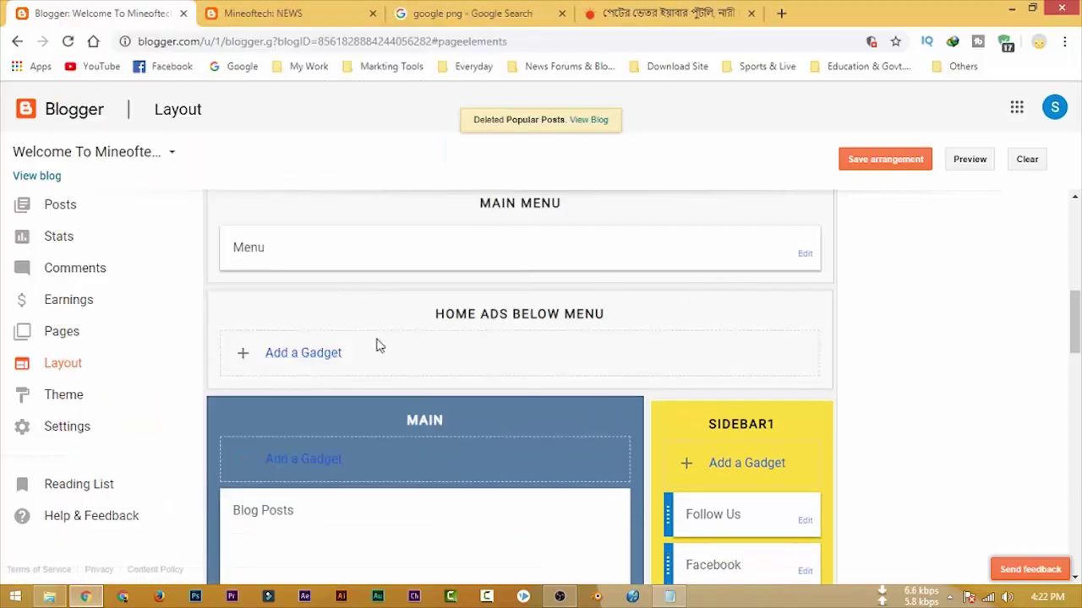
- Browse the gadgets available for the Home Ads Below Menu section and close the list without adding one
click(306, 353)
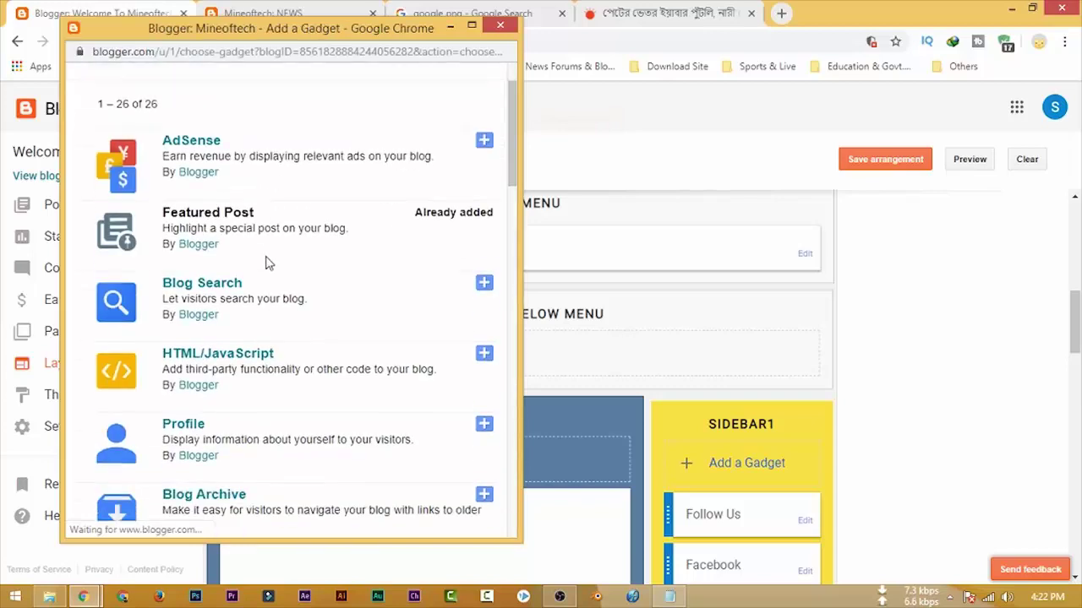
scroll(265, 262, down, 15)
scroll(317, 321, down, 1)
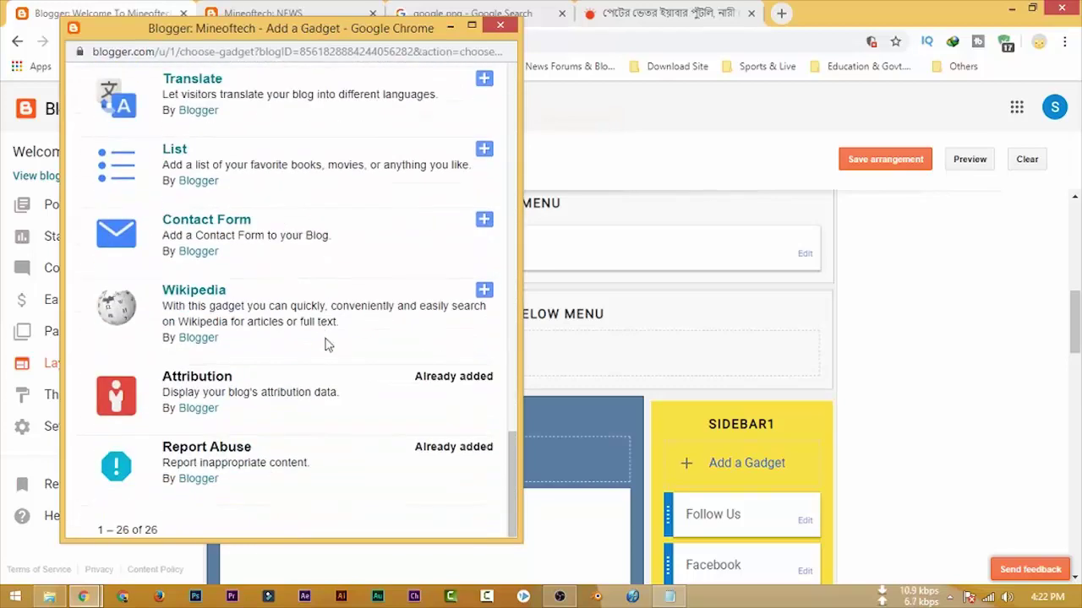
scroll(326, 343, up, 15)
scroll(331, 355, up, 2)
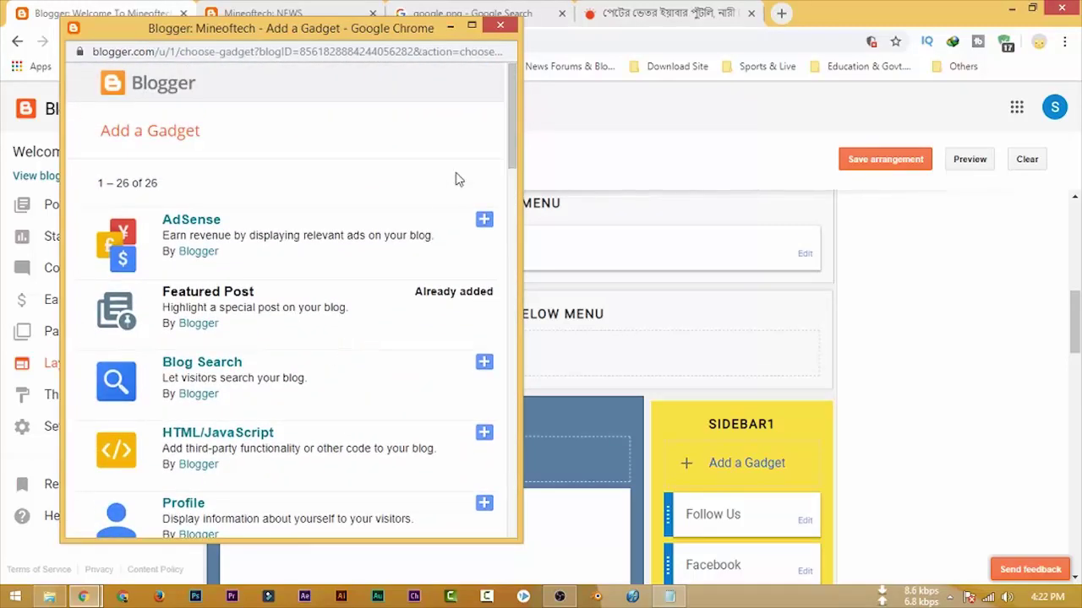
click(499, 28)
- Look over the layout sections from Top-Menu down to Main and Sidebar1, and compare them with the live blog's posts and sidebar
scroll(980, 380, down, 2)
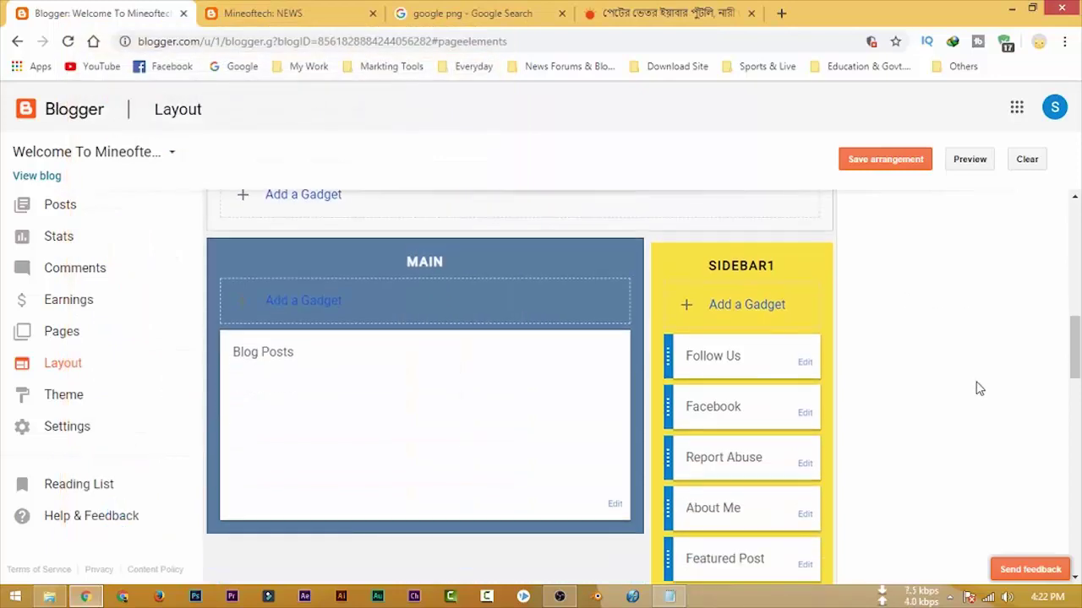
scroll(947, 448, up, 4)
scroll(916, 510, up, 1)
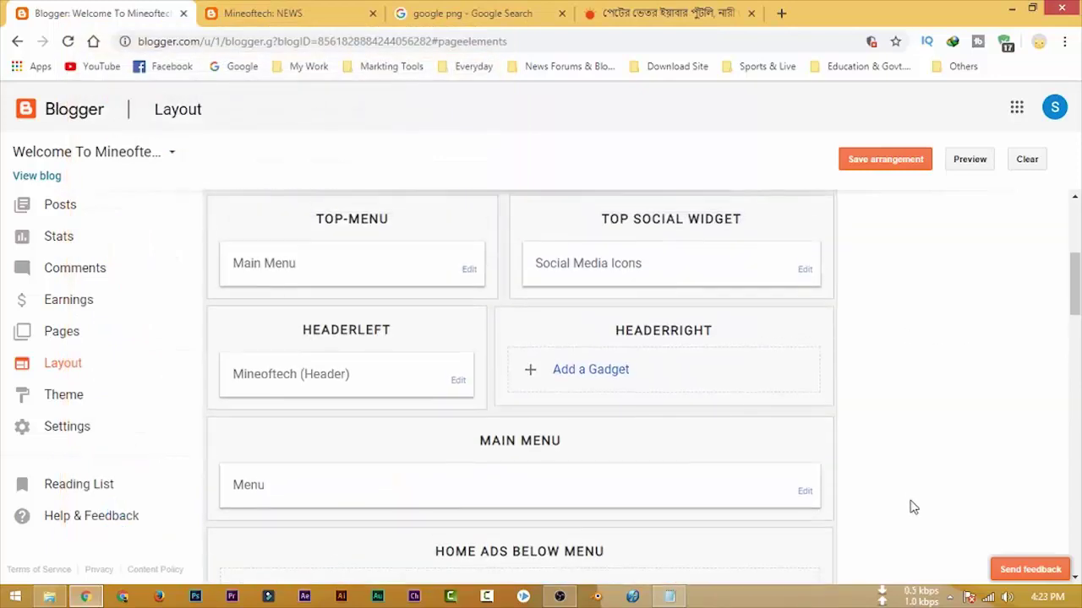
scroll(912, 499, up, 1)
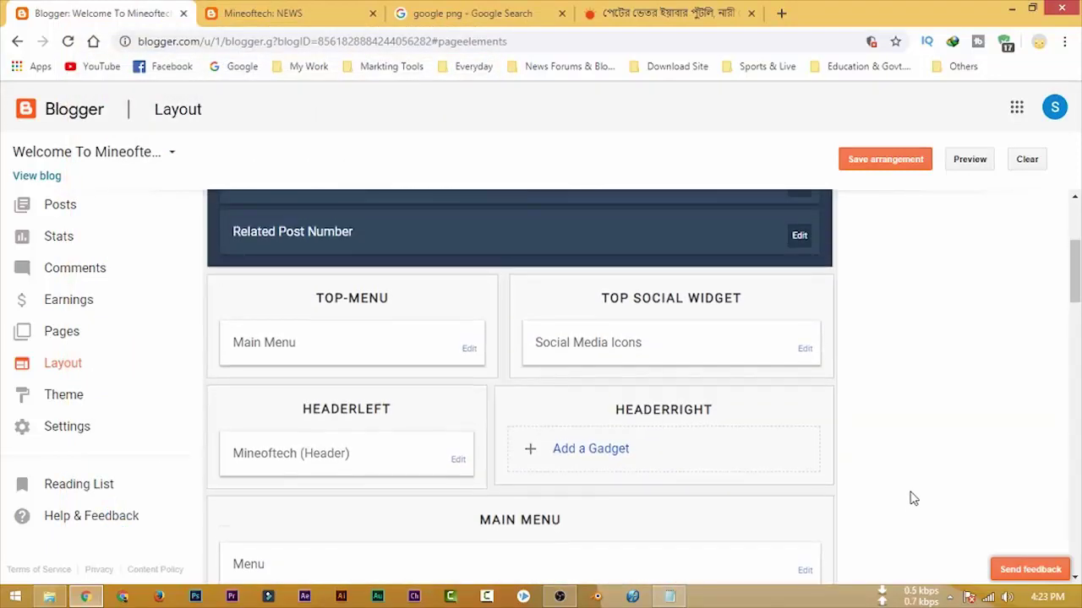
scroll(912, 500, down, 1)
scroll(921, 474, down, 5)
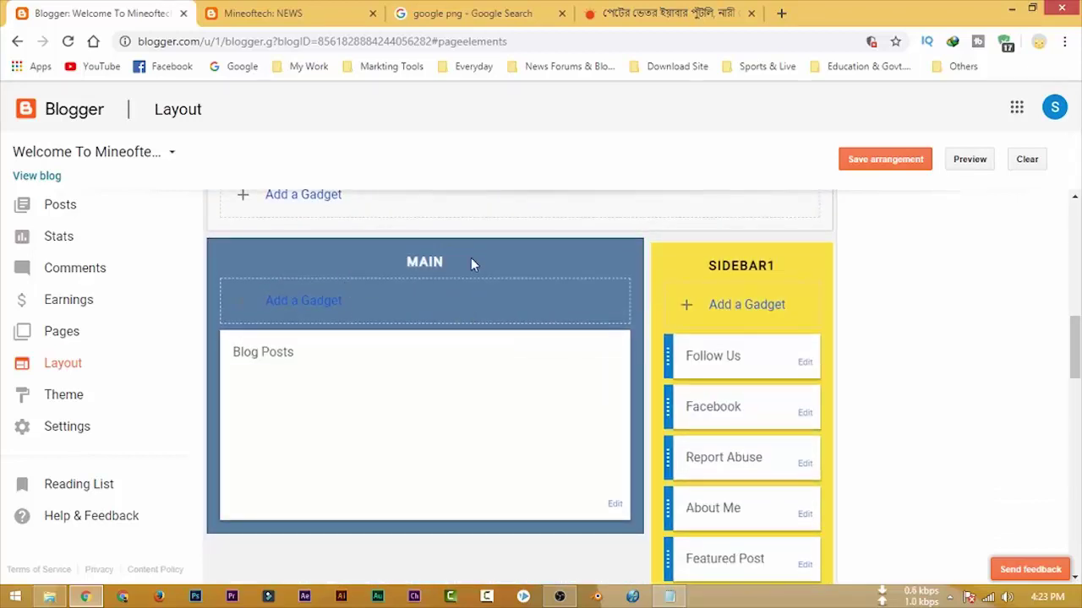
click(269, 18)
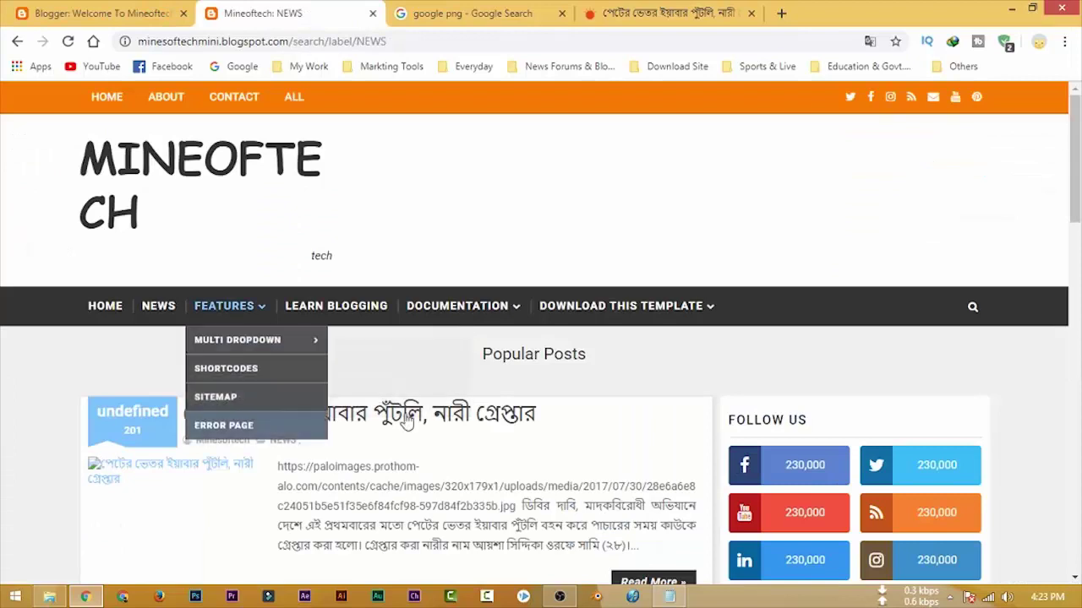
scroll(333, 267, down, 2)
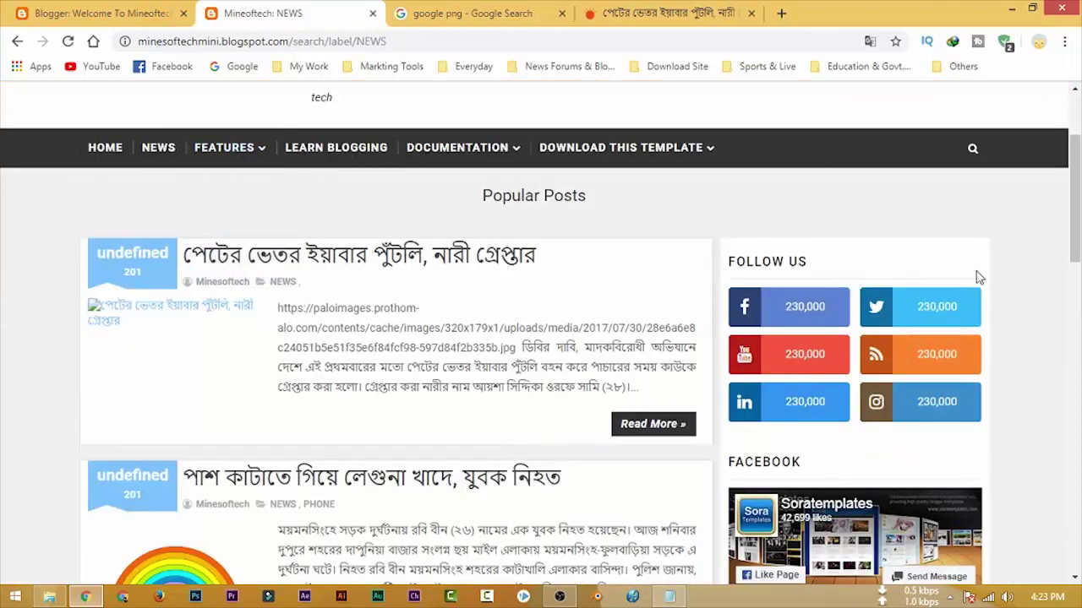